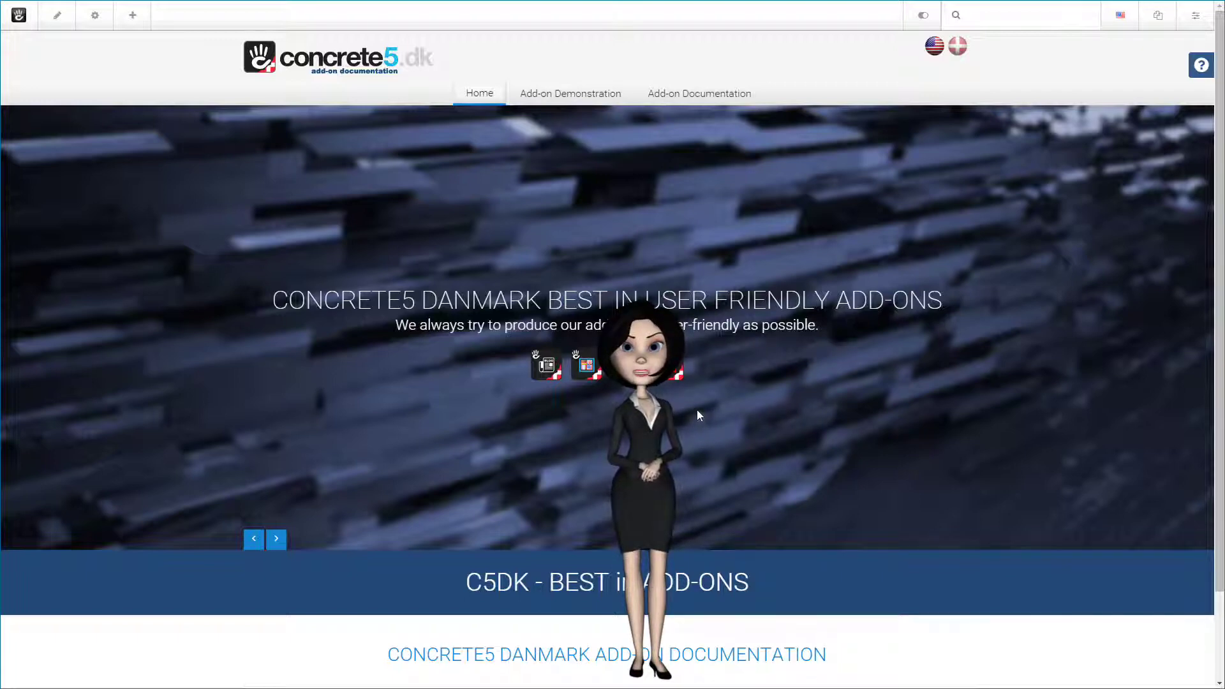
# - Go to Stacks & Blocks > Stacks from the Dashboard panel
pyautogui.click(1195, 18)
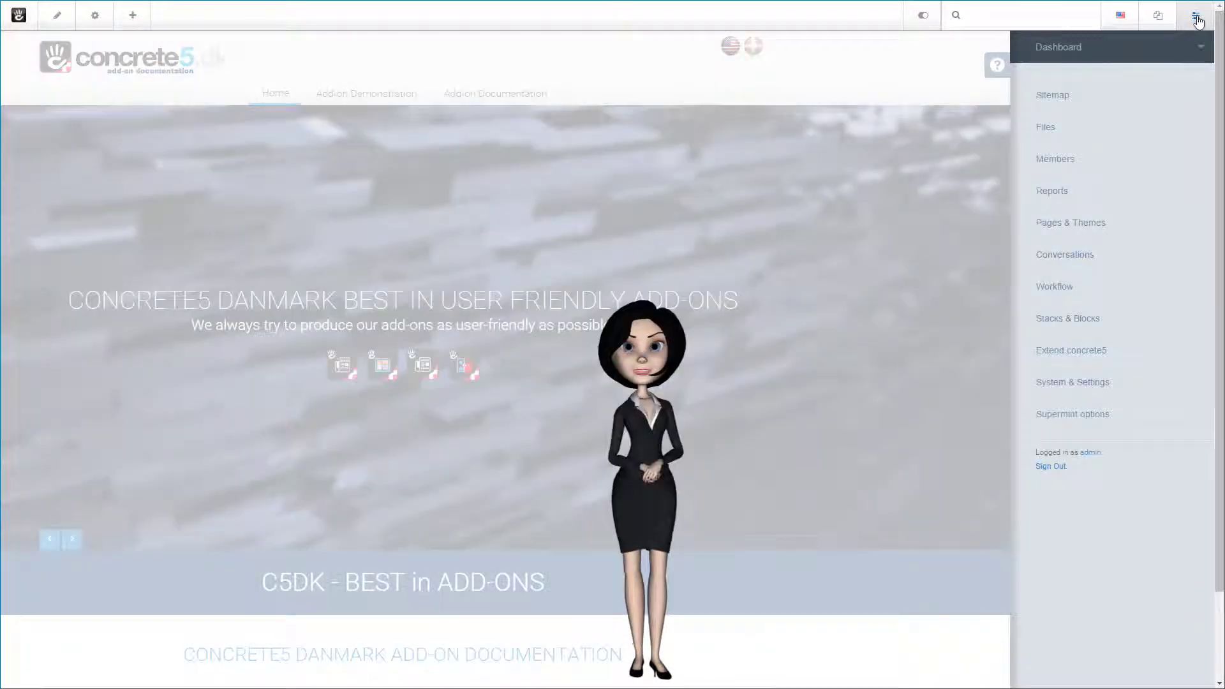
pyautogui.click(1085, 319)
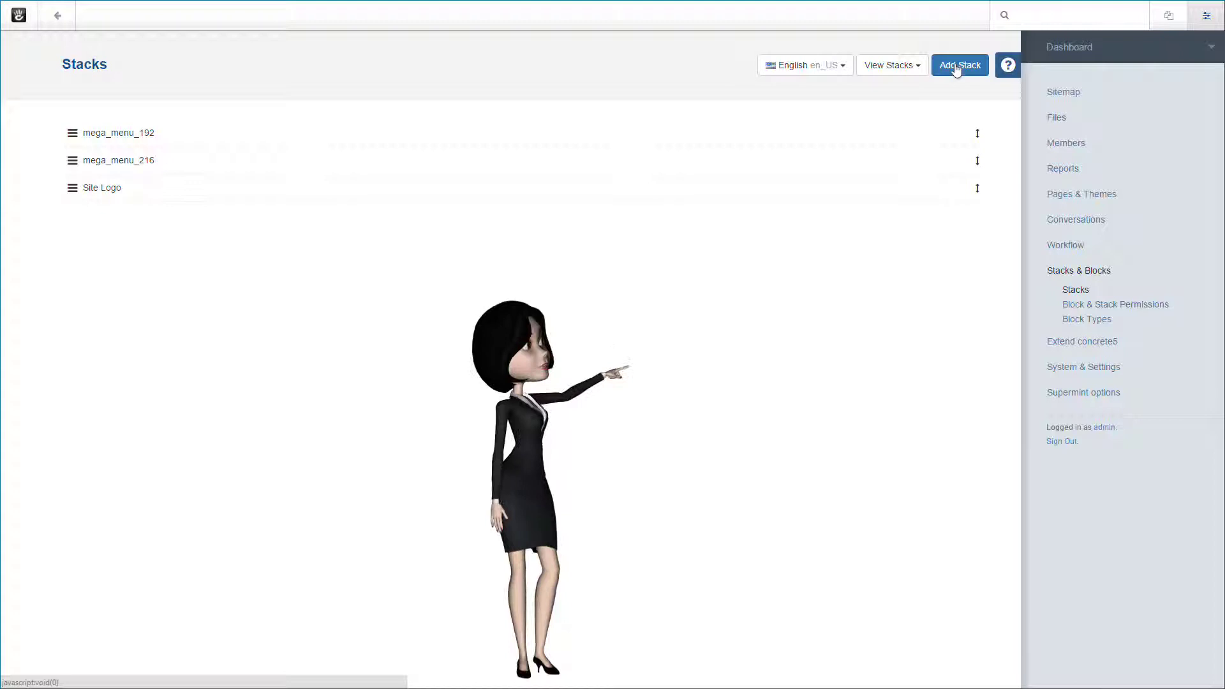
# - Add an empty stack with the Stack Name 'C5DK Header'
pyautogui.click(955, 69)
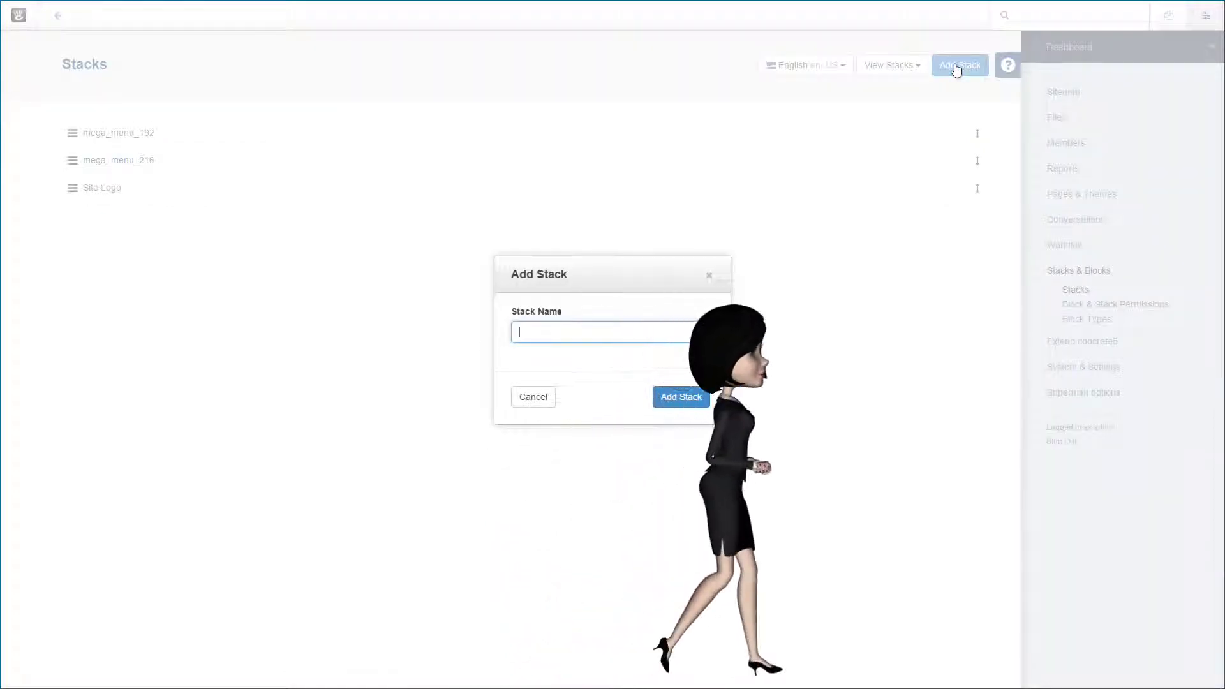
pyautogui.write('C5D')
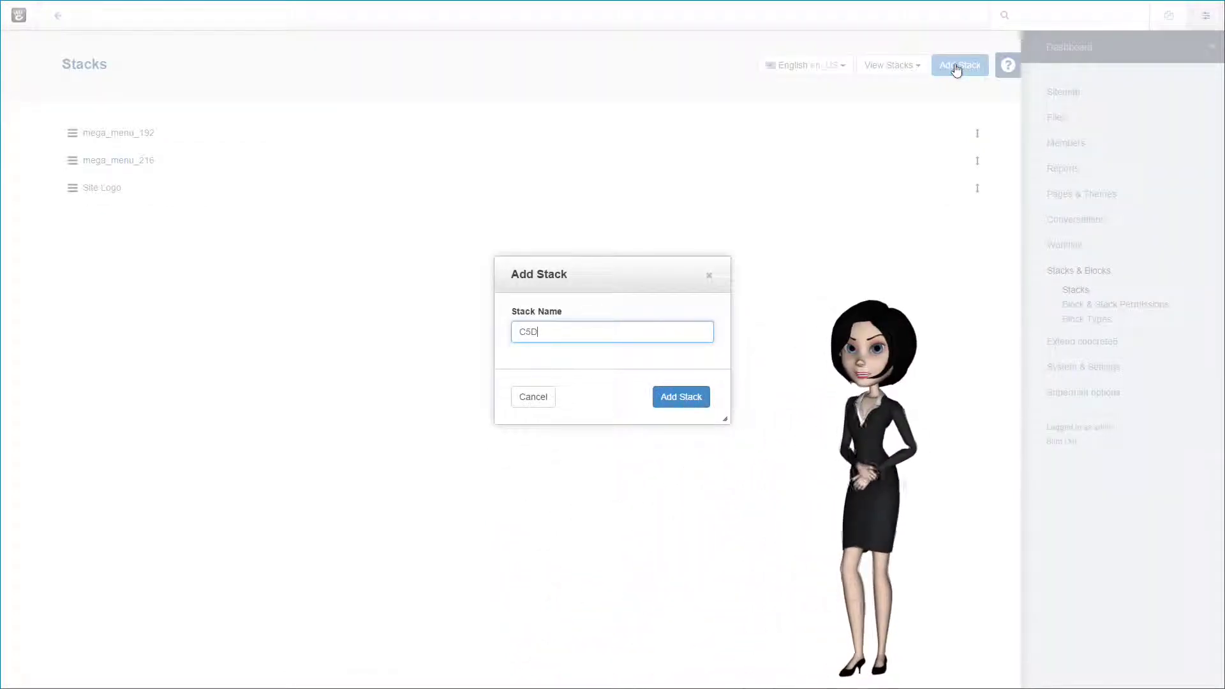
pyautogui.write('K H')
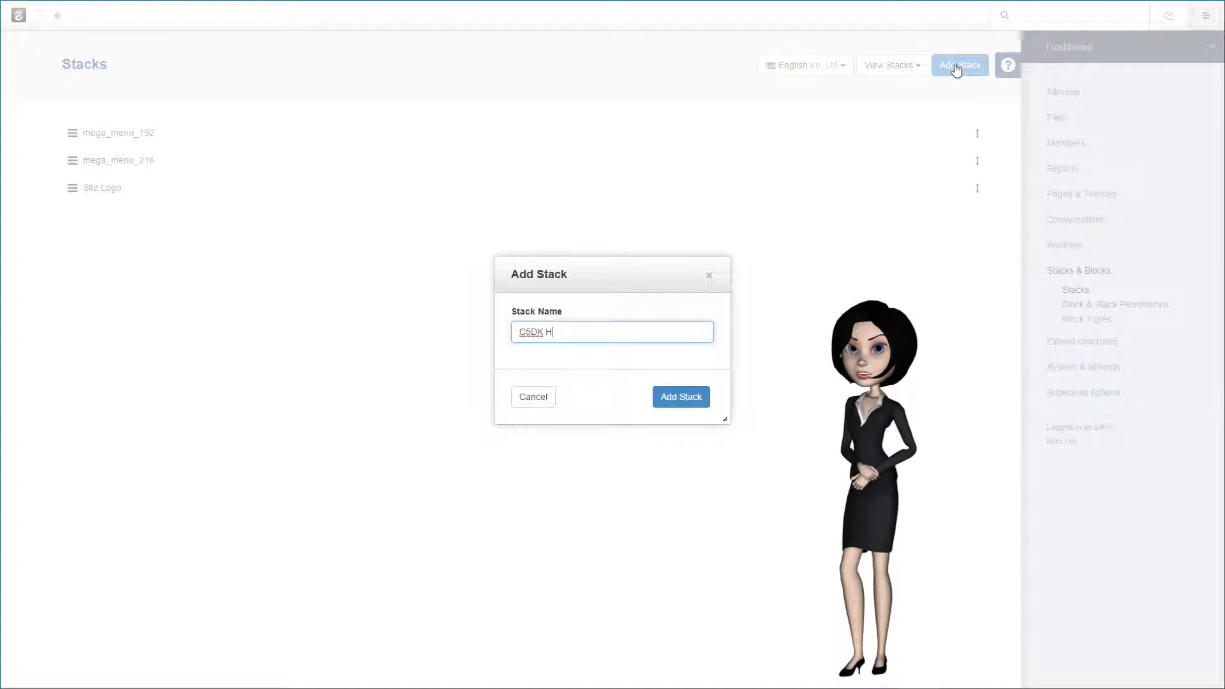
pyautogui.write('eader')
pyautogui.click(707, 402)
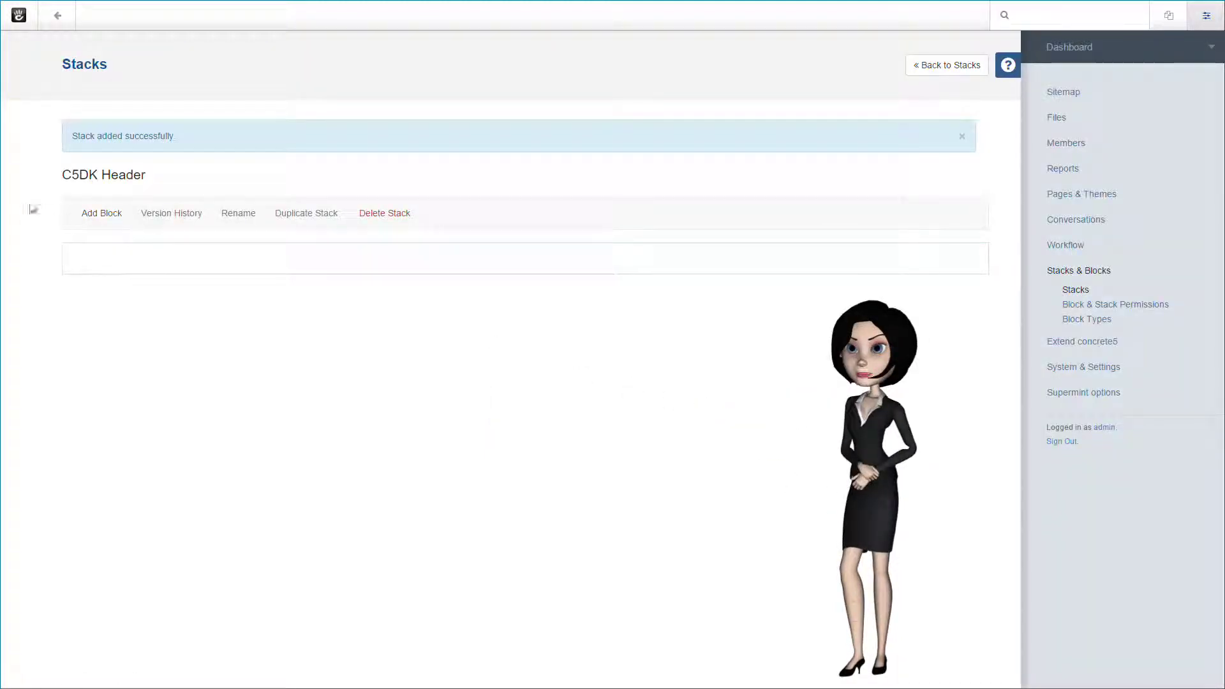
# - Add a Page Attribute Display block showing Page Name formatted as H1 (Heading 1)
pyautogui.click(99, 217)
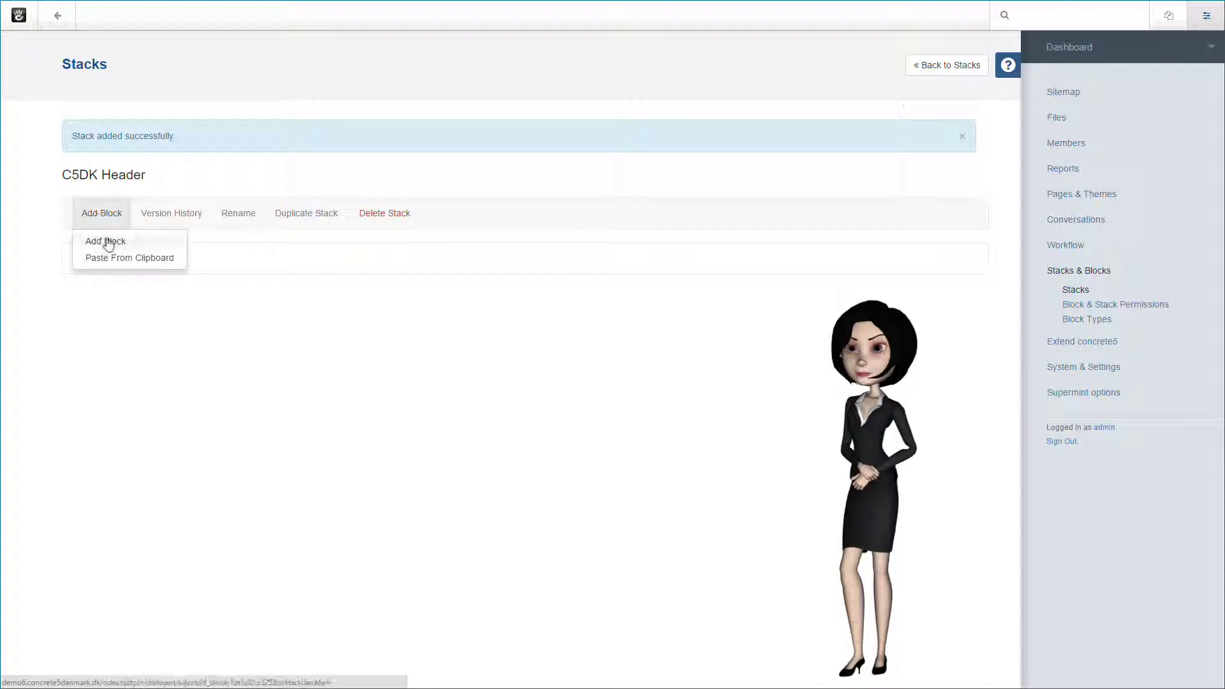
pyautogui.click(109, 242)
pyautogui.scroll(-5, 582, 373)
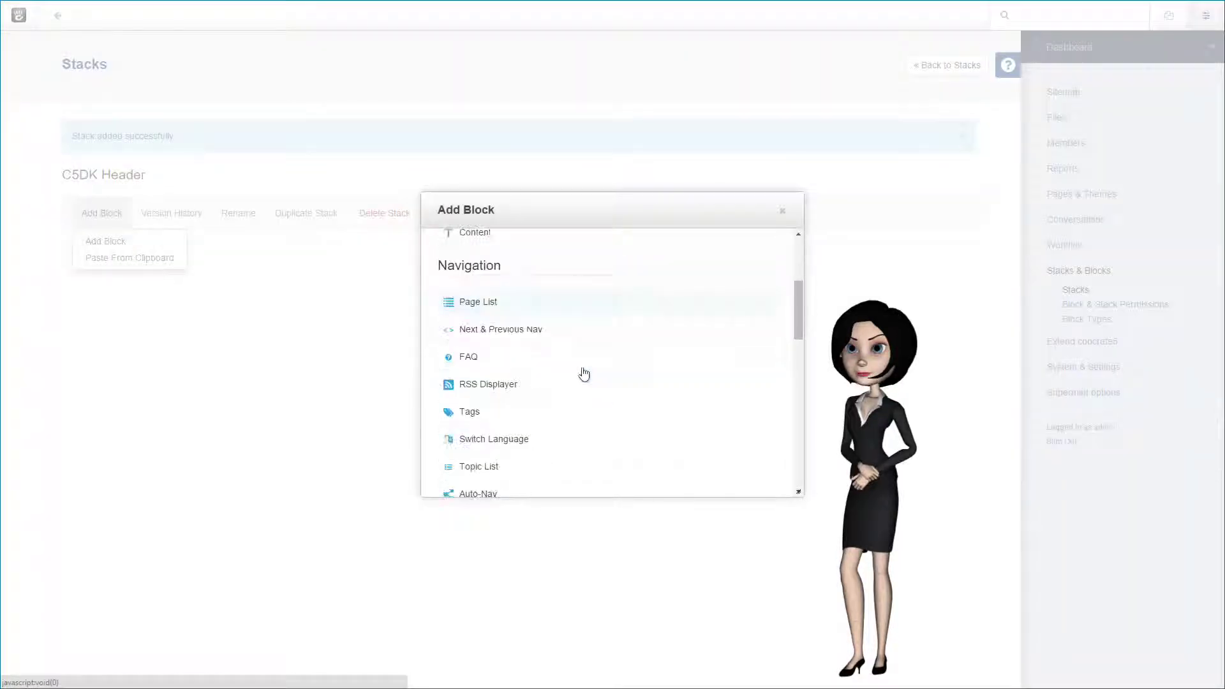
pyautogui.scroll(-3, 583, 374)
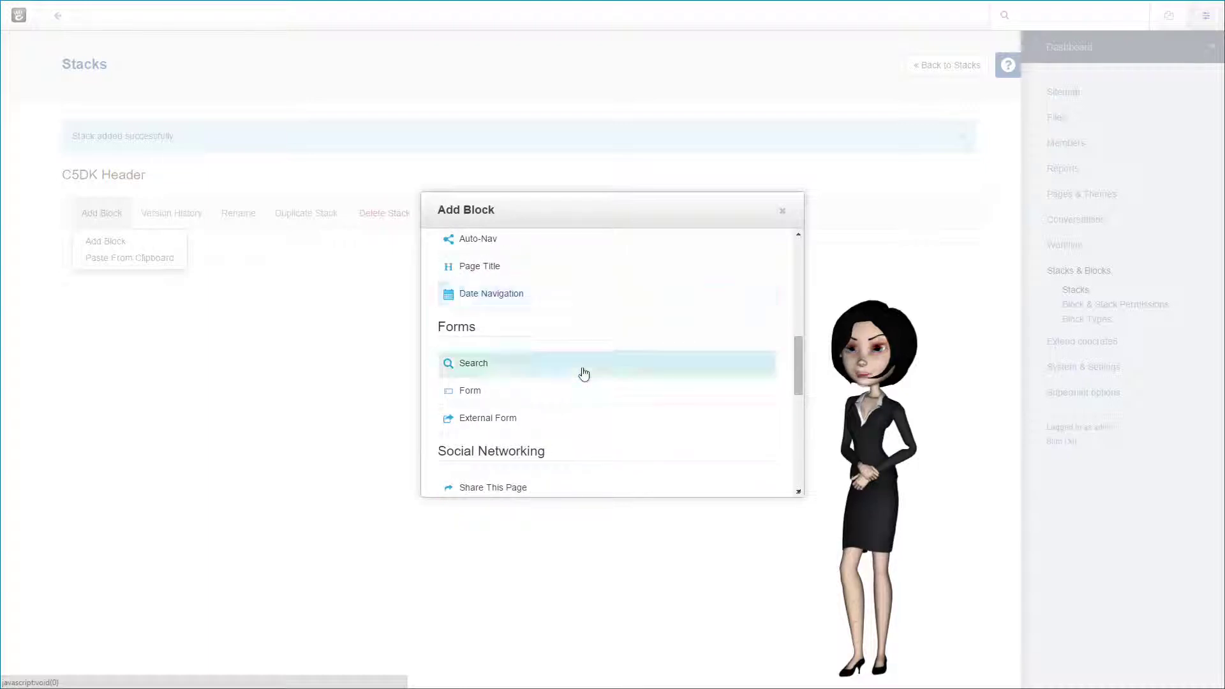
pyautogui.scroll(-5, 583, 374)
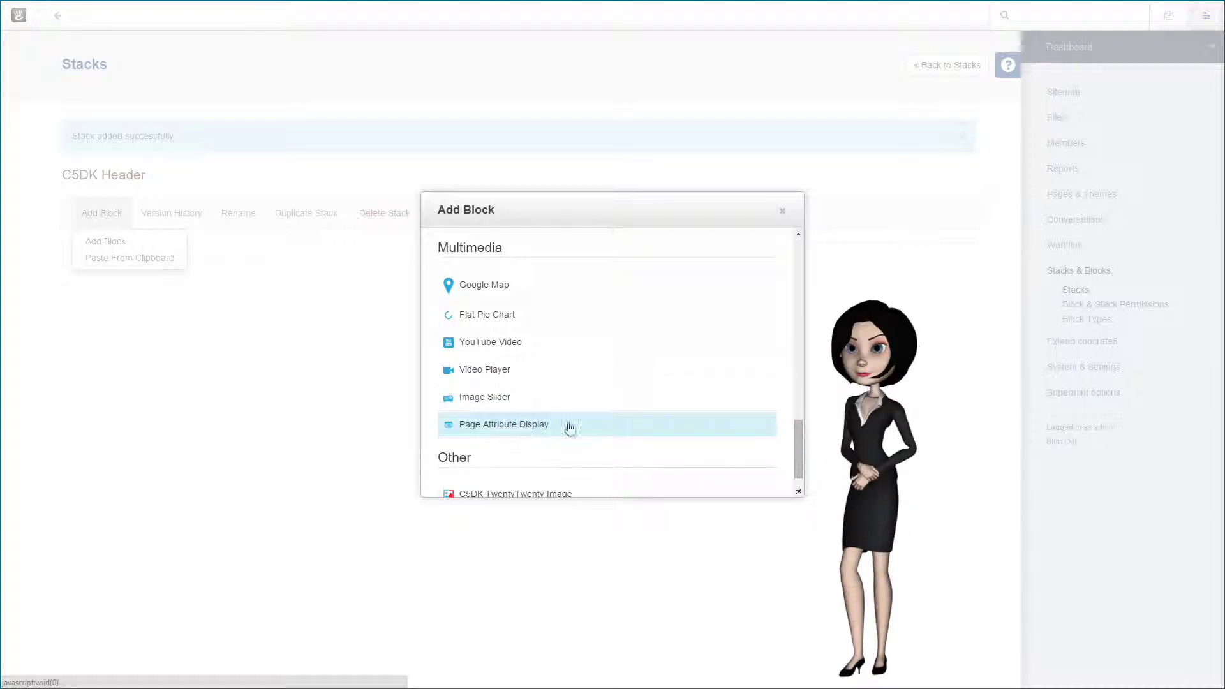
pyautogui.click(518, 433)
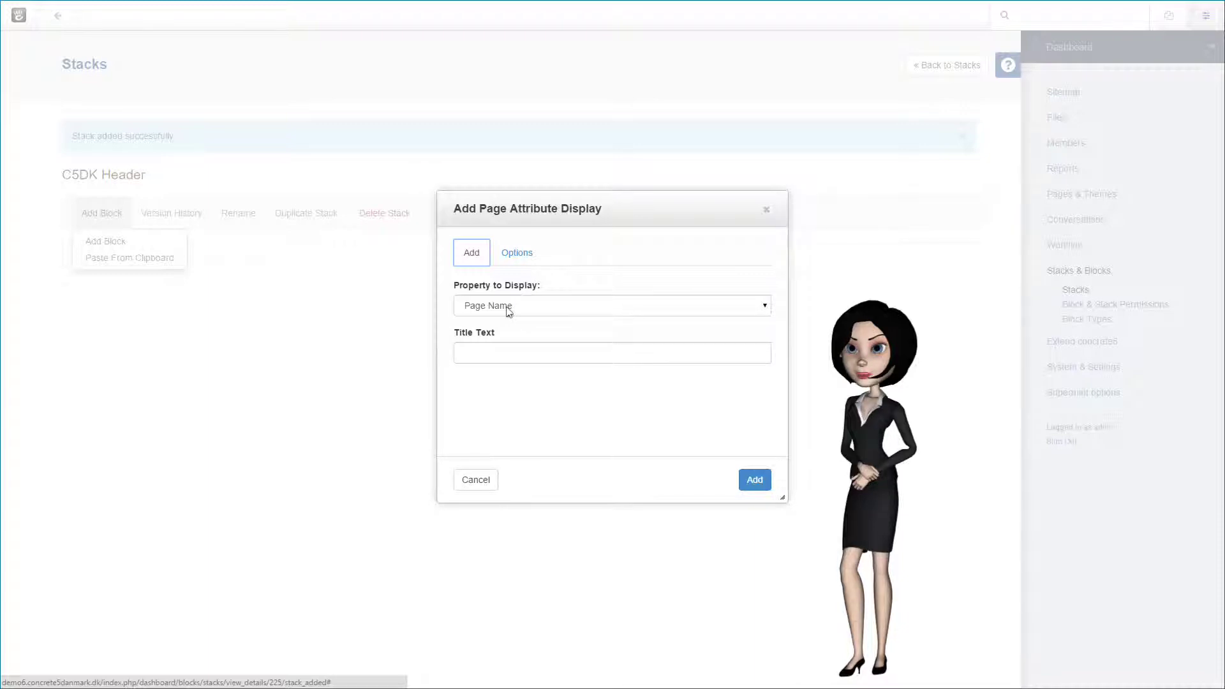
pyautogui.click(518, 254)
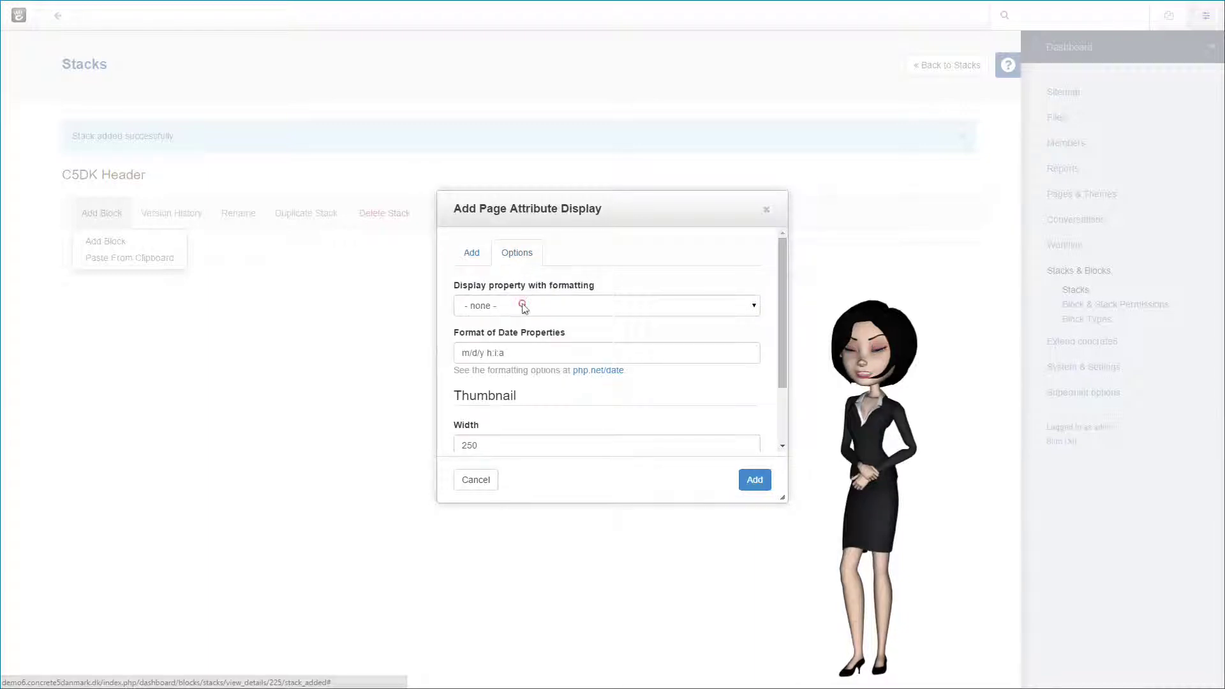
pyautogui.click(523, 307)
pyautogui.click(560, 335)
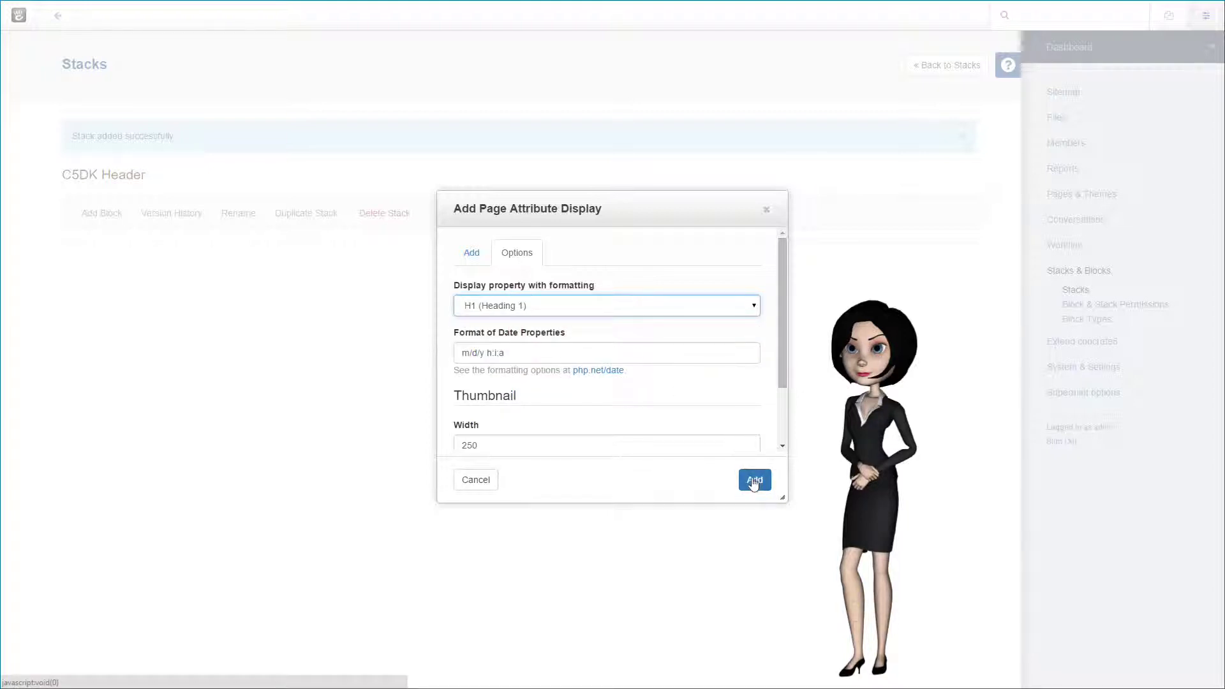
pyautogui.click(753, 481)
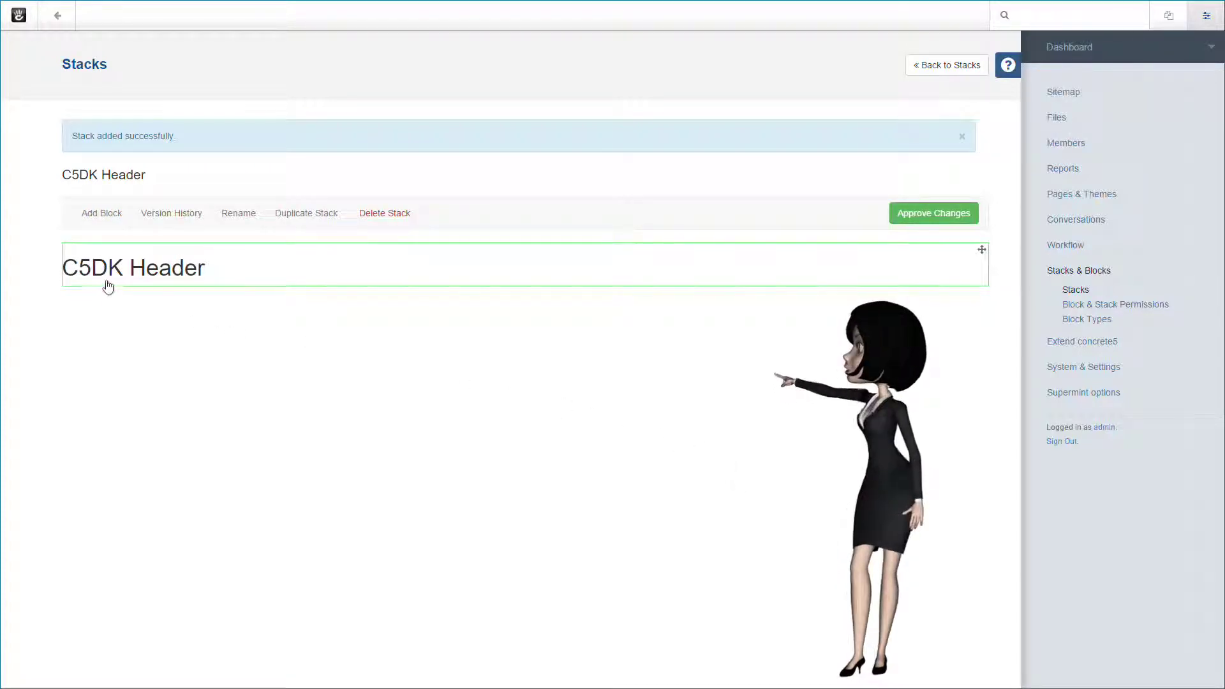
# - Insert another Page Attribute Display block into the header stack
pyautogui.click(102, 215)
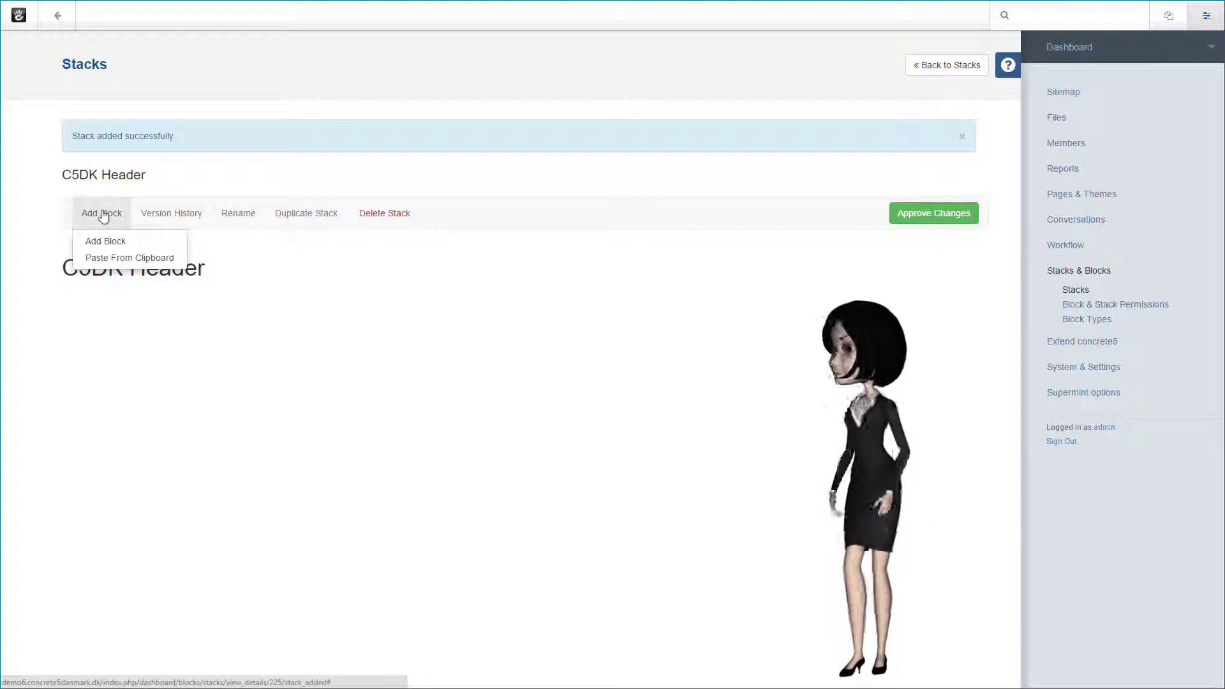
pyautogui.click(112, 246)
pyautogui.scroll(-5, 594, 387)
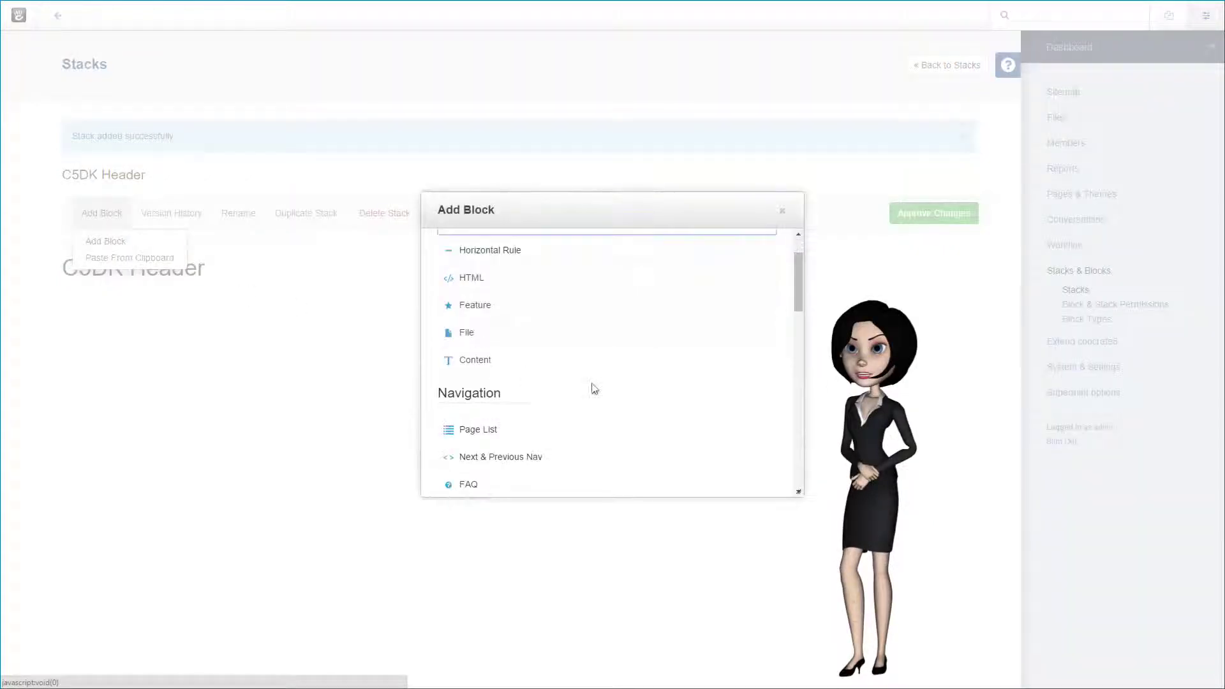
pyautogui.scroll(-2, 541, 369)
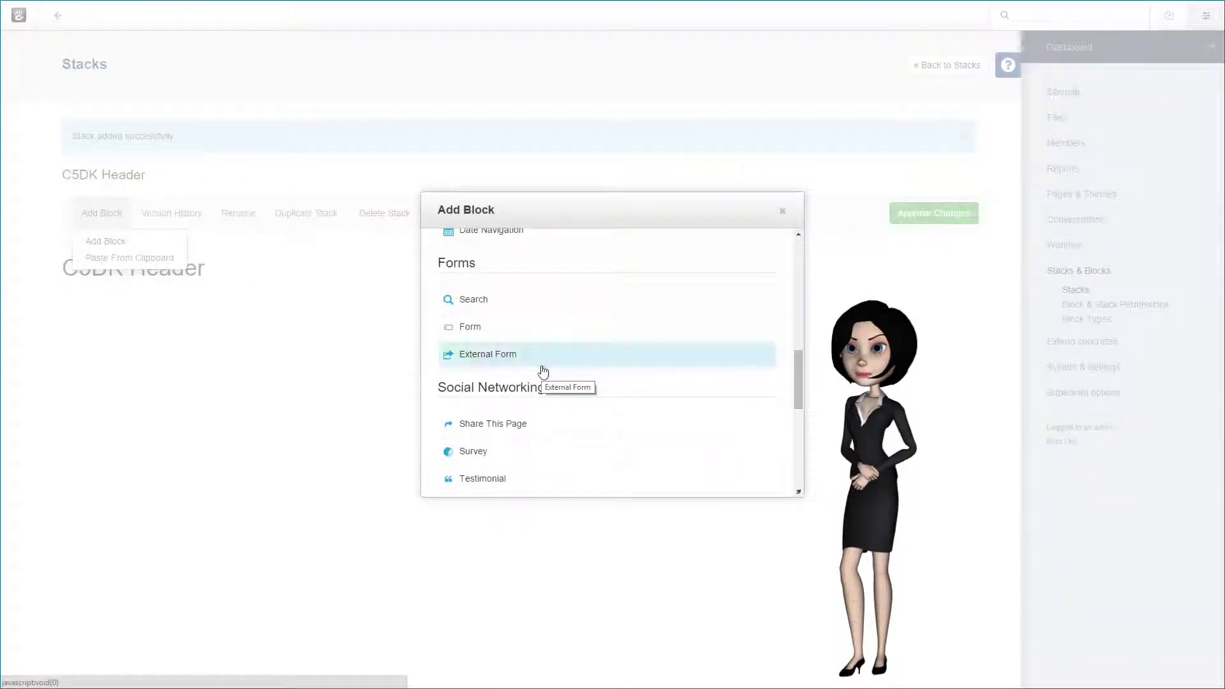
pyautogui.scroll(-3, 543, 371)
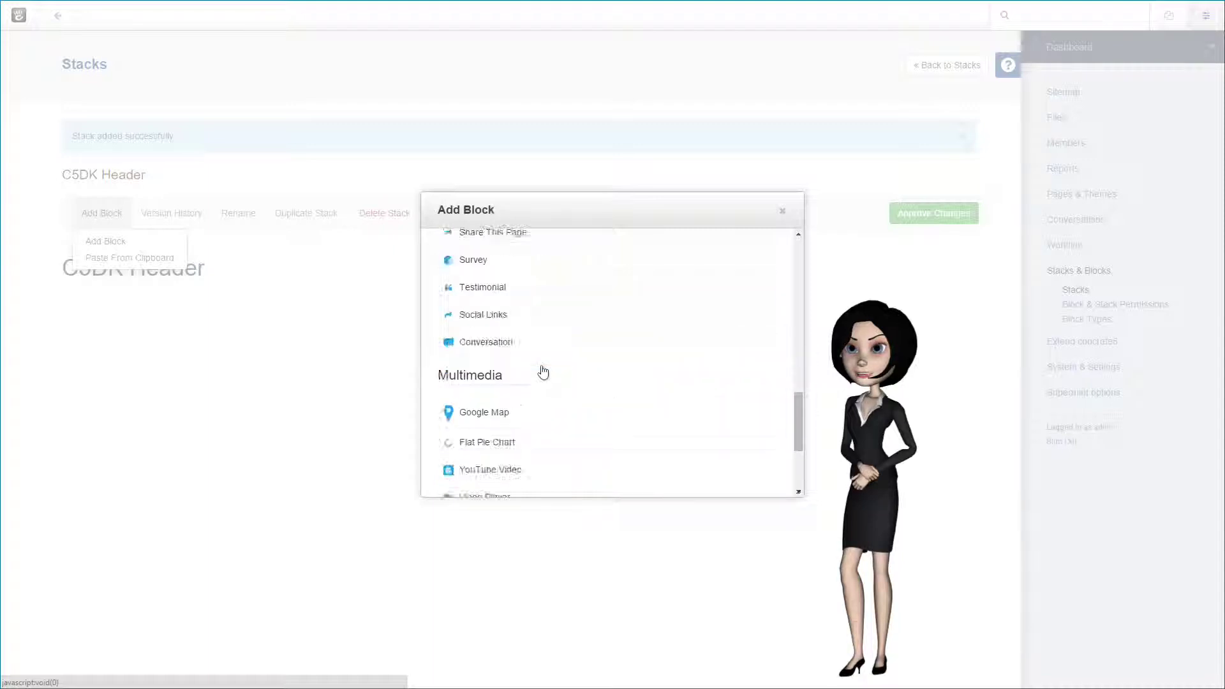
pyautogui.scroll(-2, 542, 371)
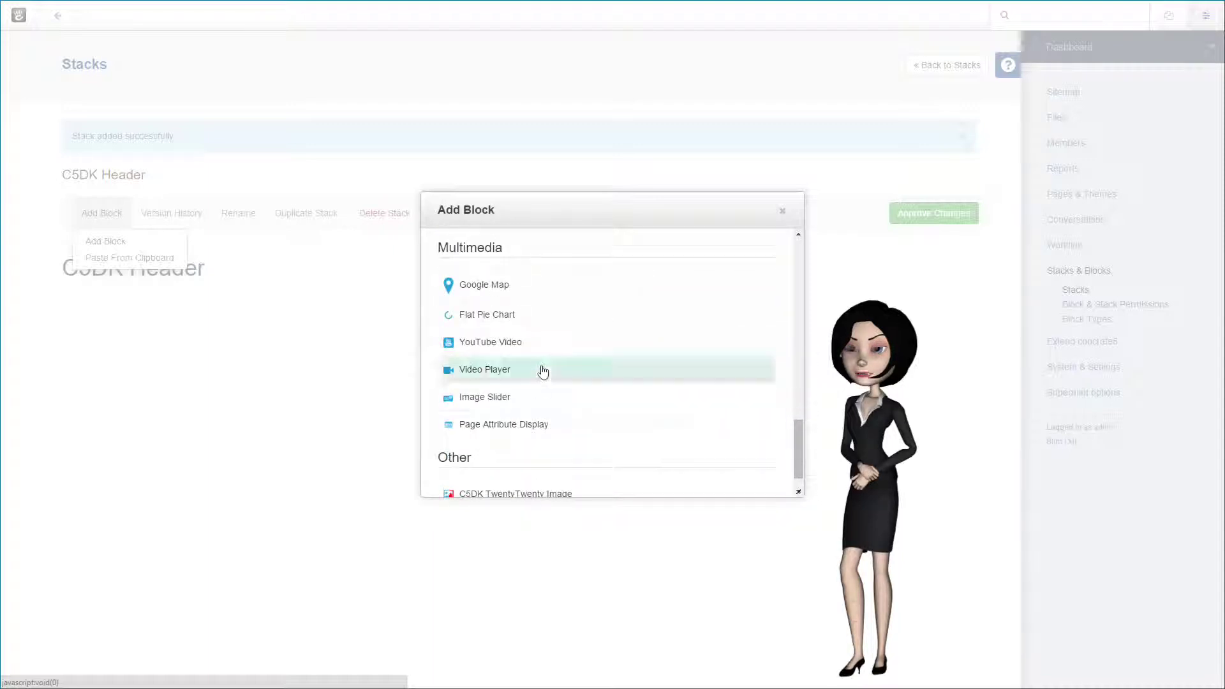
pyautogui.click(517, 432)
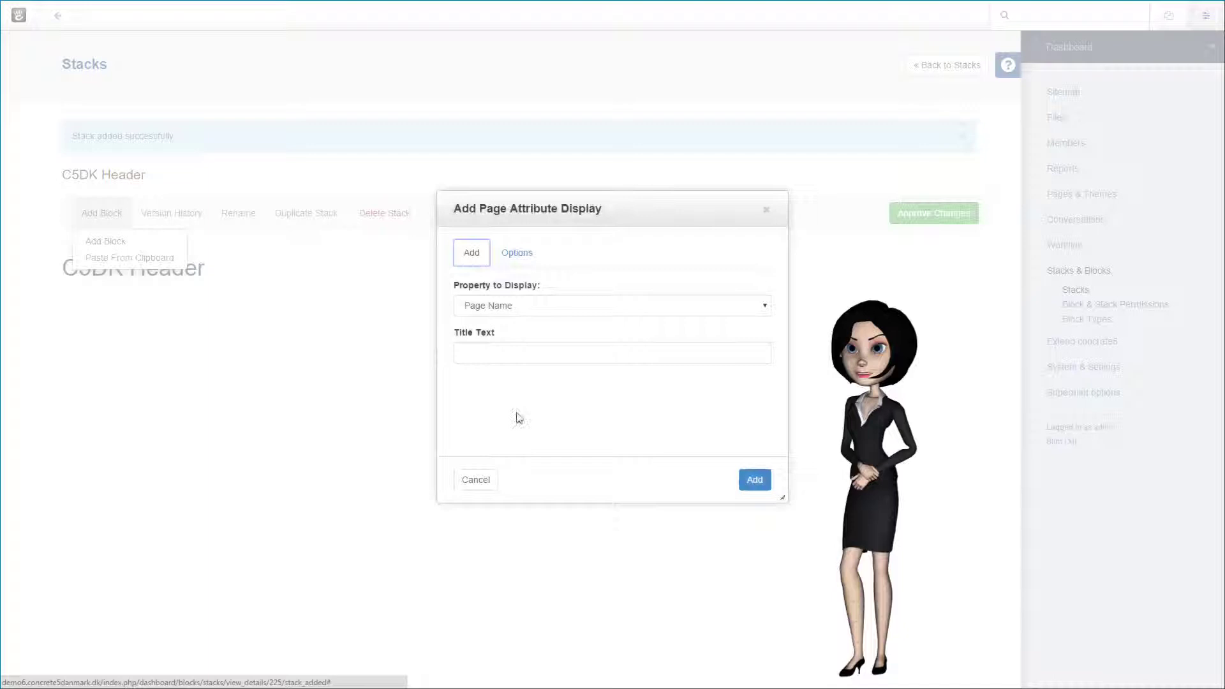
# - Set the block to show Page Description formatted as p (paragraph), and add it
pyautogui.click(514, 310)
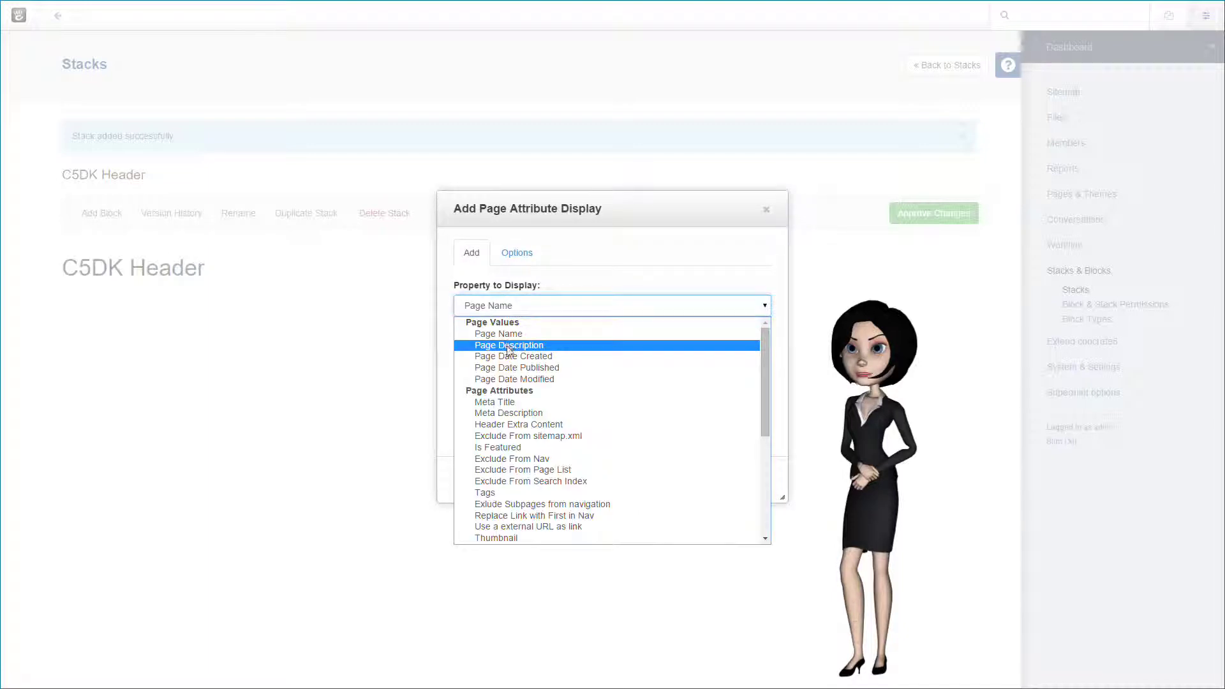
pyautogui.click(507, 345)
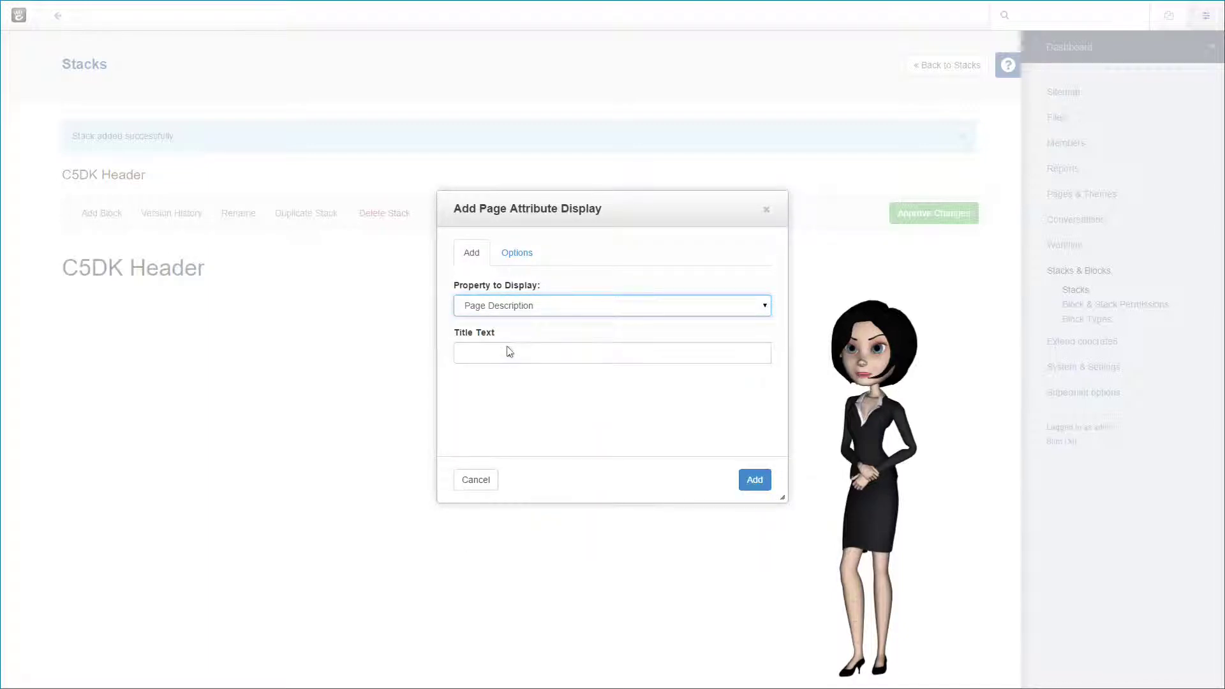
pyautogui.click(521, 254)
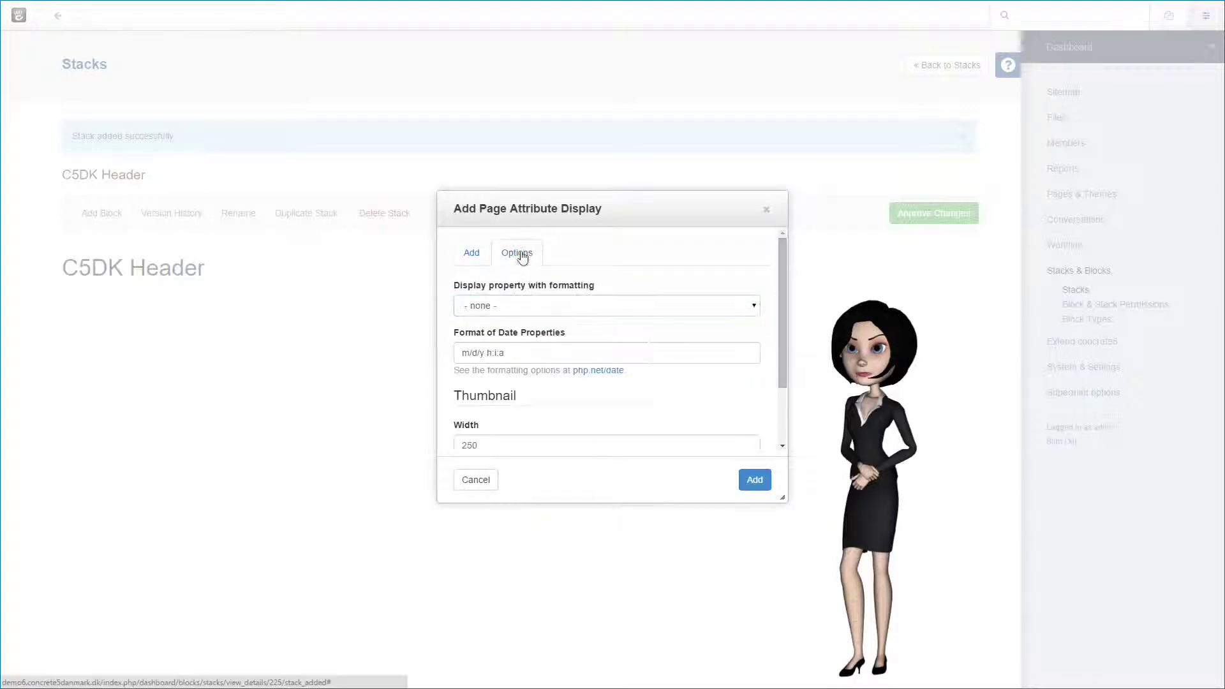
pyautogui.click(528, 306)
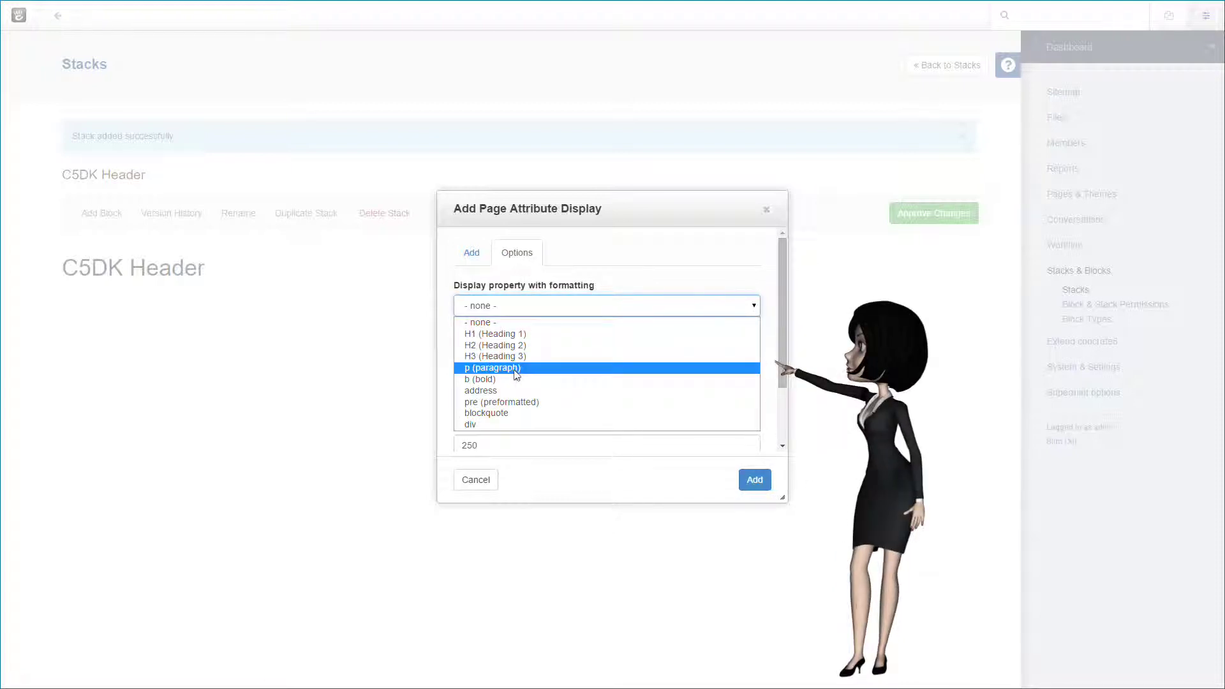
pyautogui.click(515, 370)
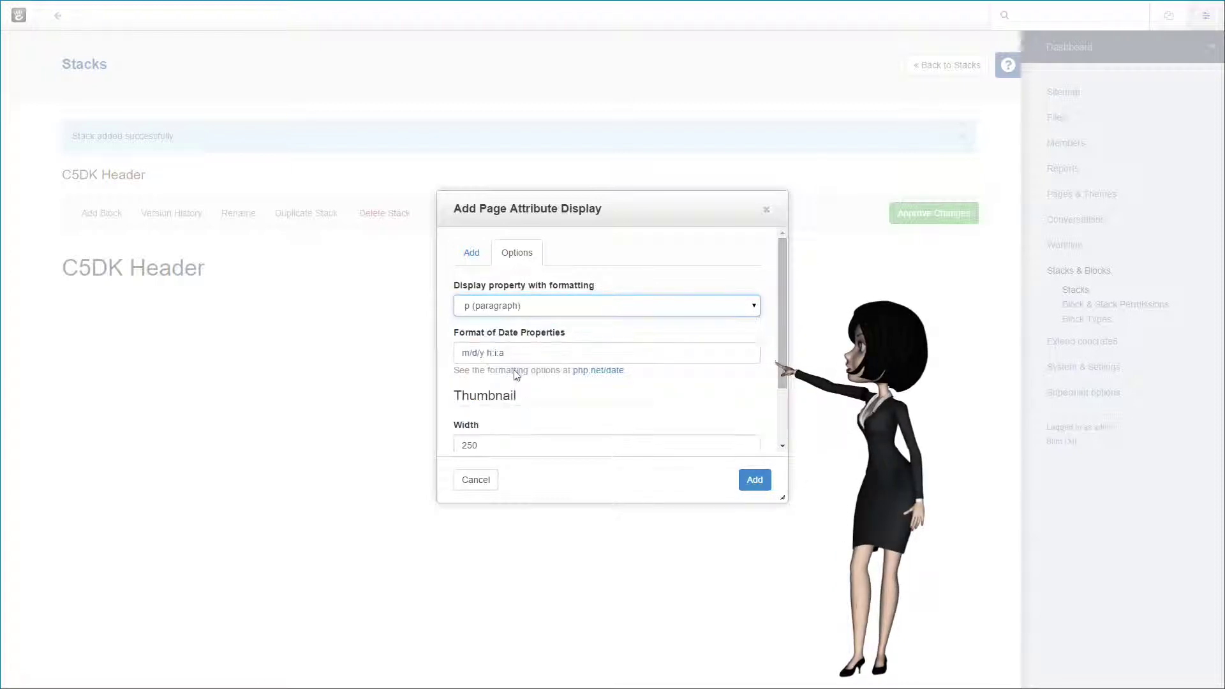
pyautogui.click(755, 487)
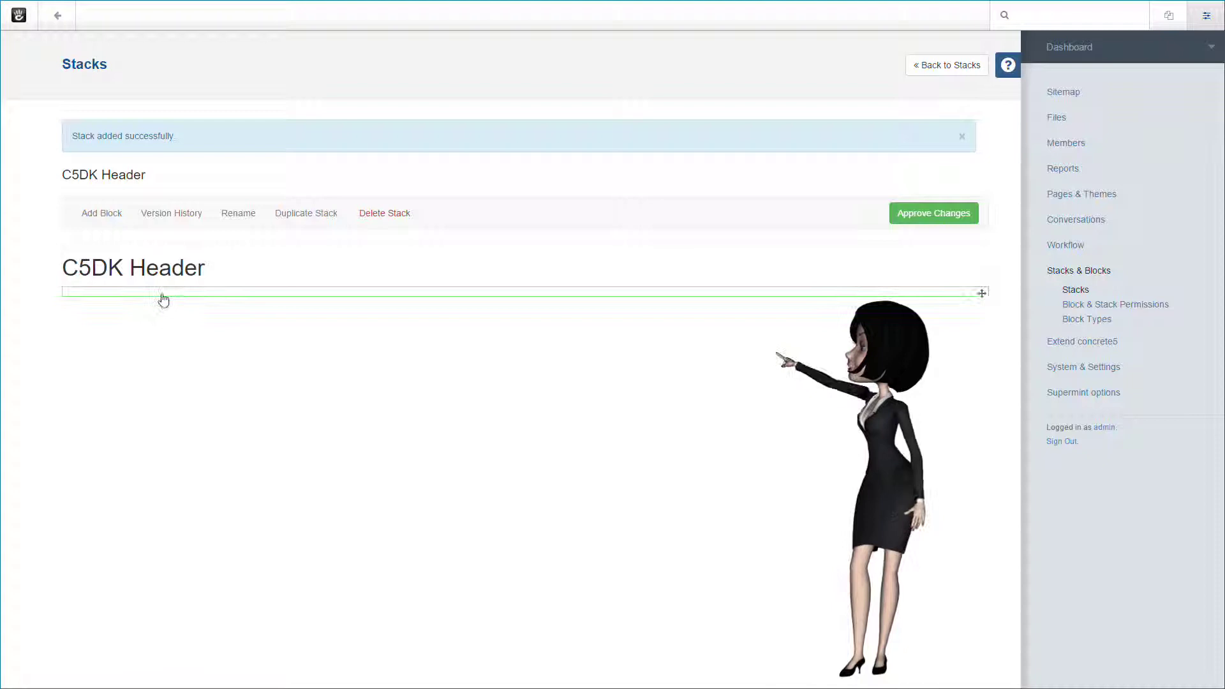
# - Add a third Page Attribute Display block showing Page Date Published
pyautogui.click(100, 213)
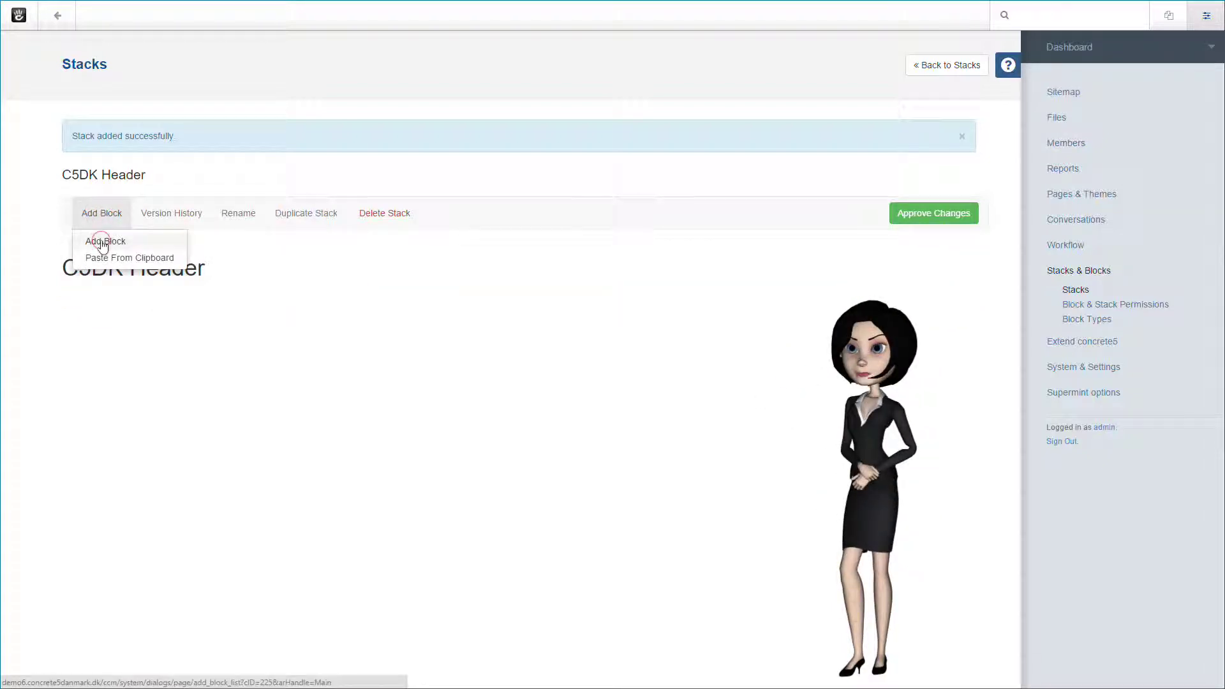
pyautogui.click(104, 242)
pyautogui.scroll(-5, 562, 370)
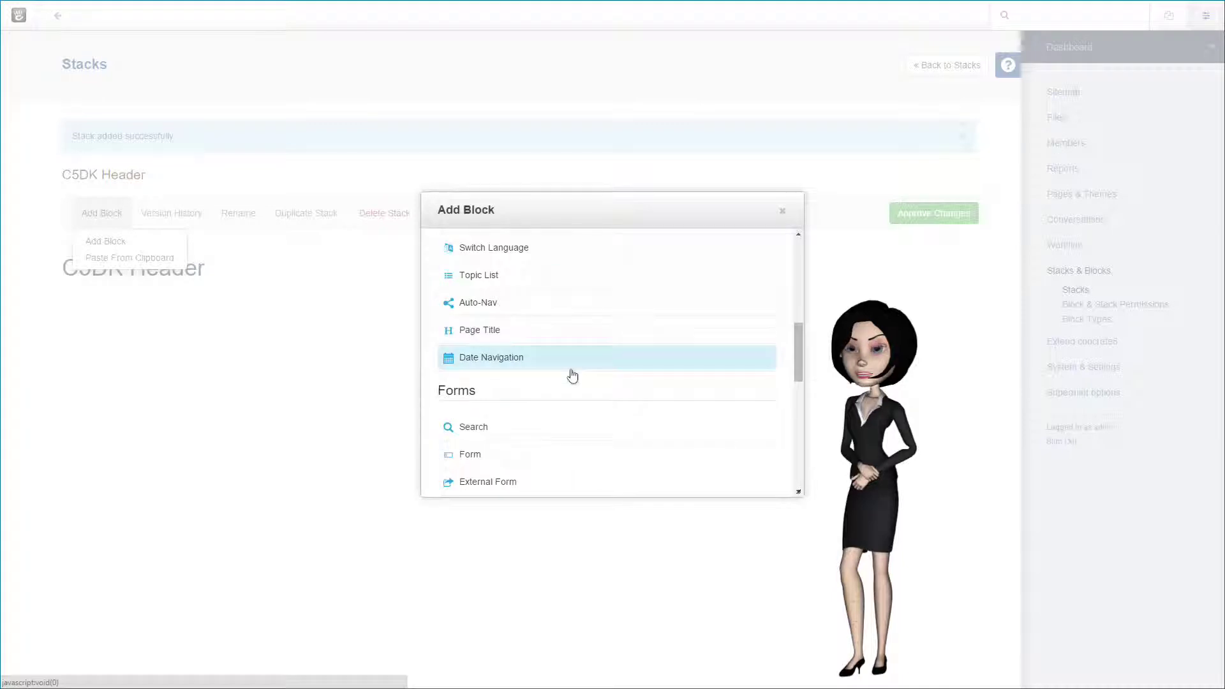
pyautogui.scroll(-8, 572, 375)
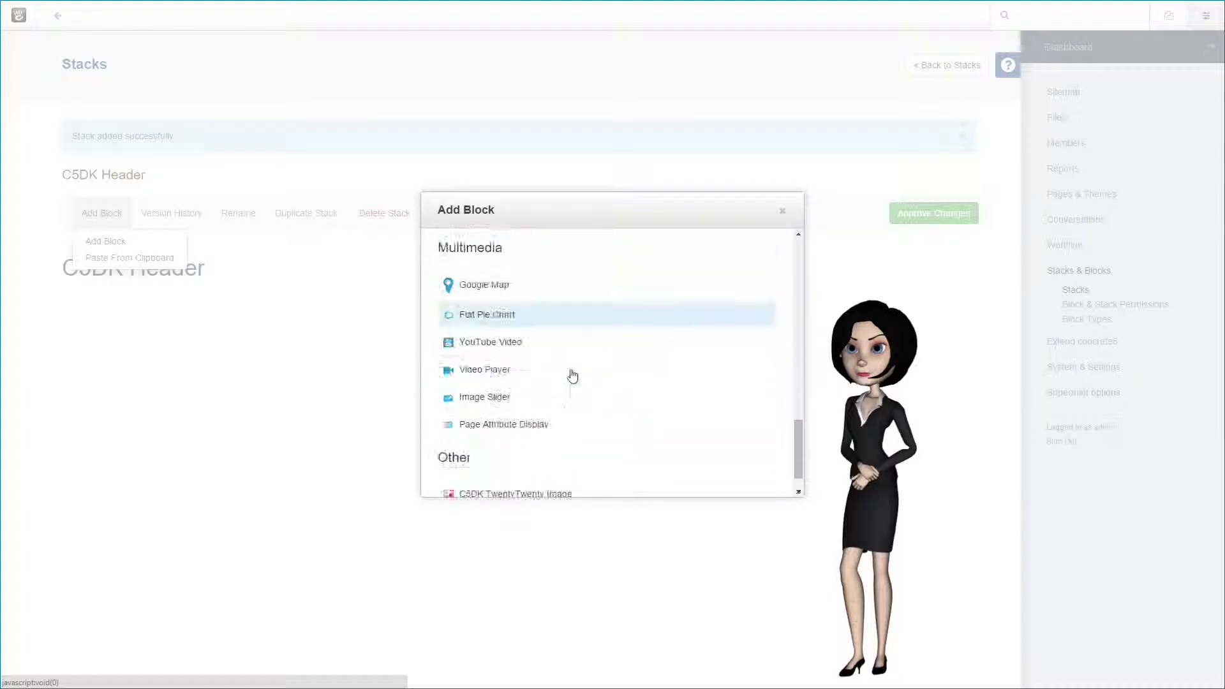
pyautogui.click(545, 424)
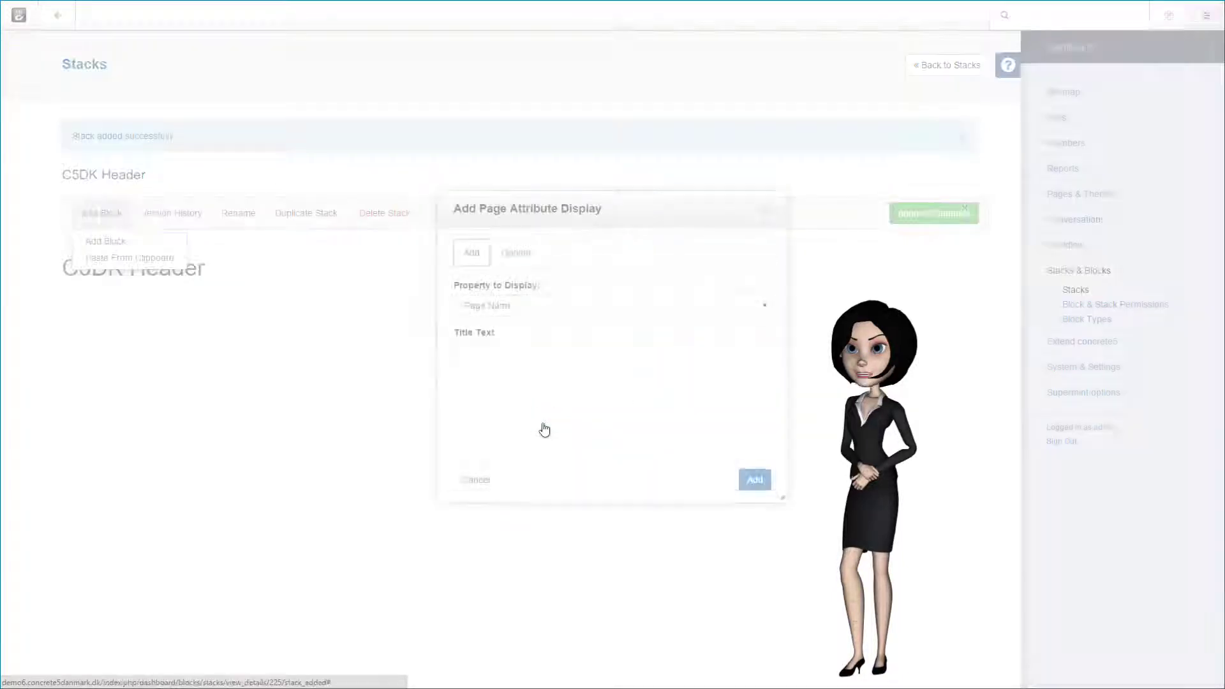
pyautogui.click(498, 309)
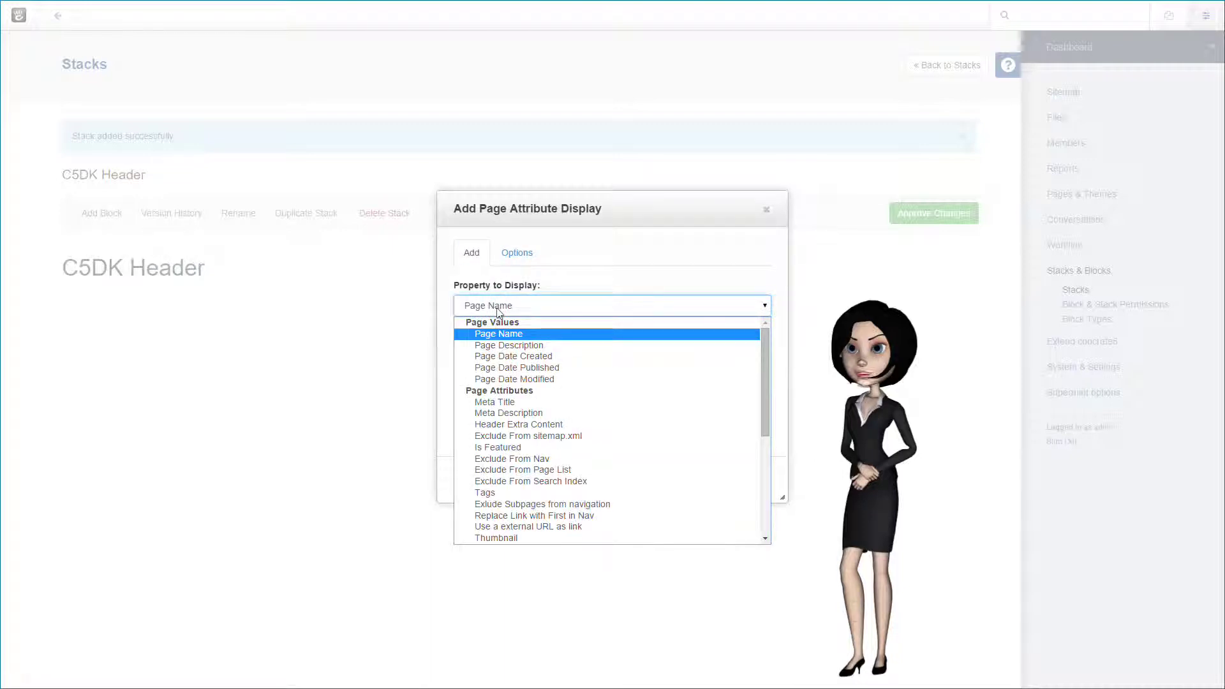
pyautogui.click(572, 368)
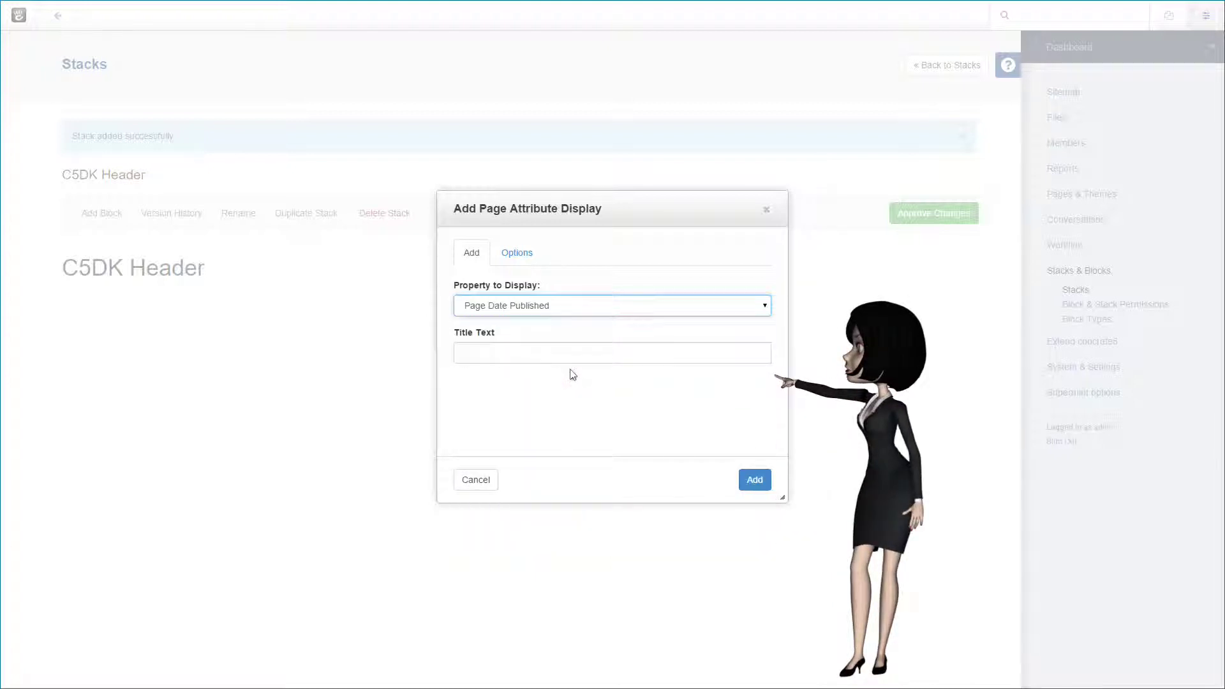
pyautogui.click(522, 256)
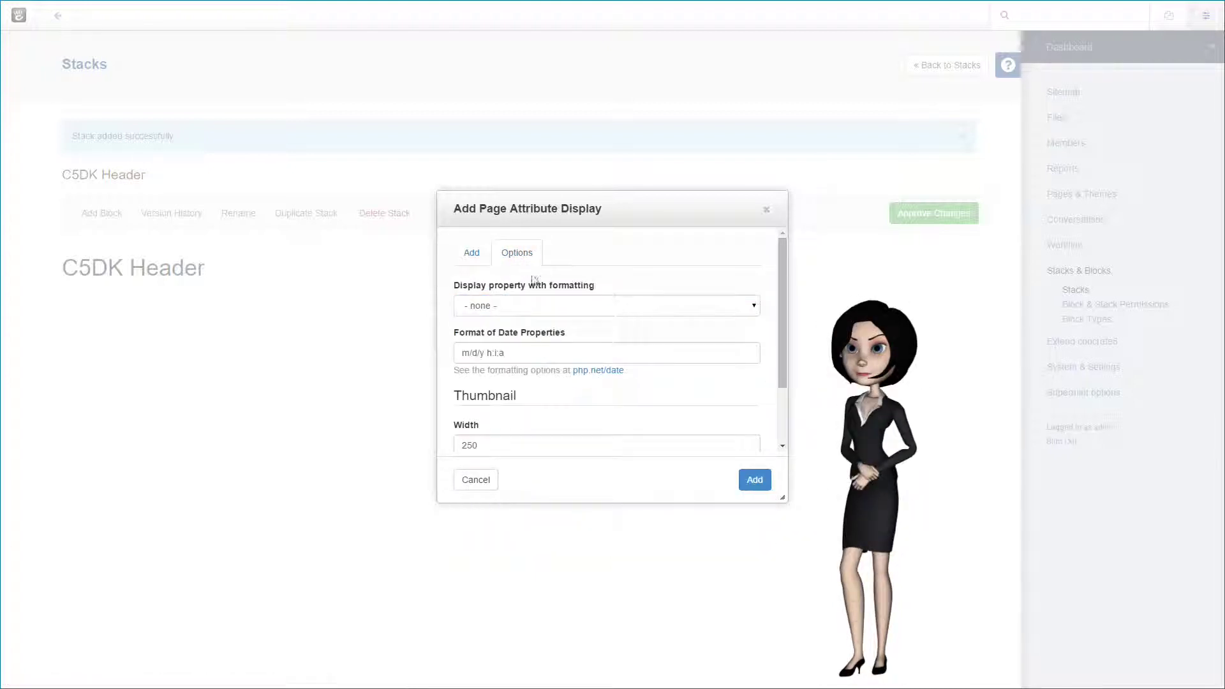
pyautogui.click(755, 482)
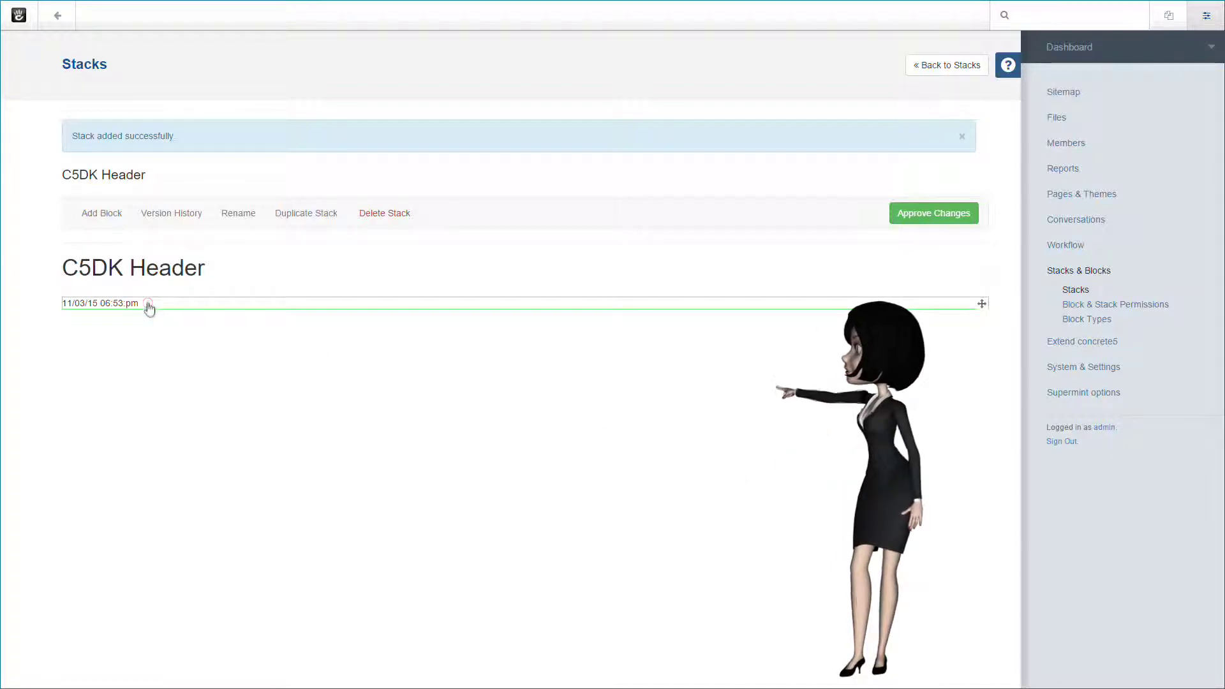
# - Approve the C5DK Header stack's pending changes and go back to the Stacks list
pyautogui.click(149, 306)
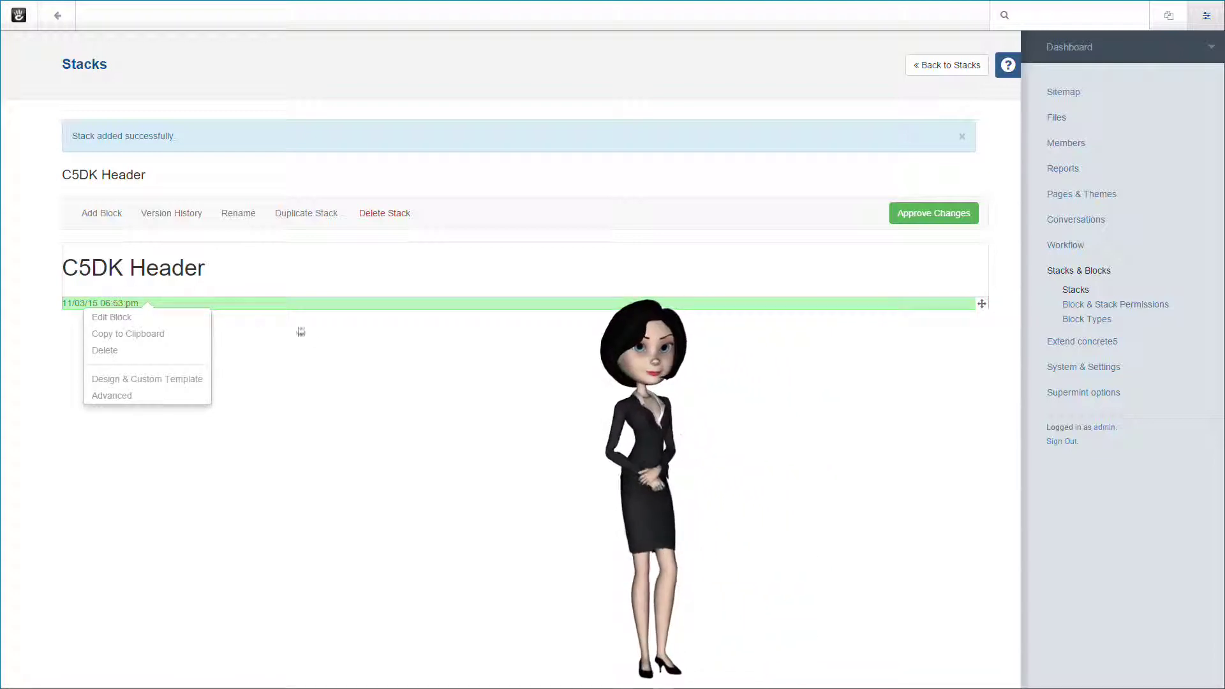
pyautogui.click(331, 402)
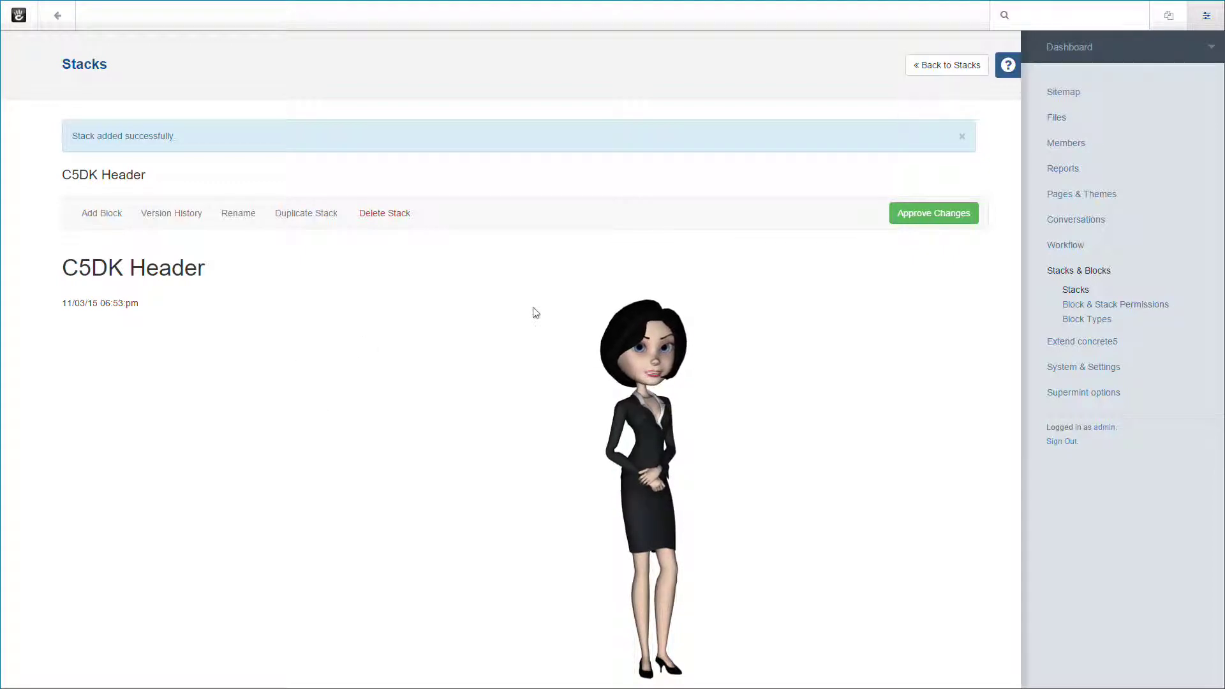
pyautogui.click(924, 213)
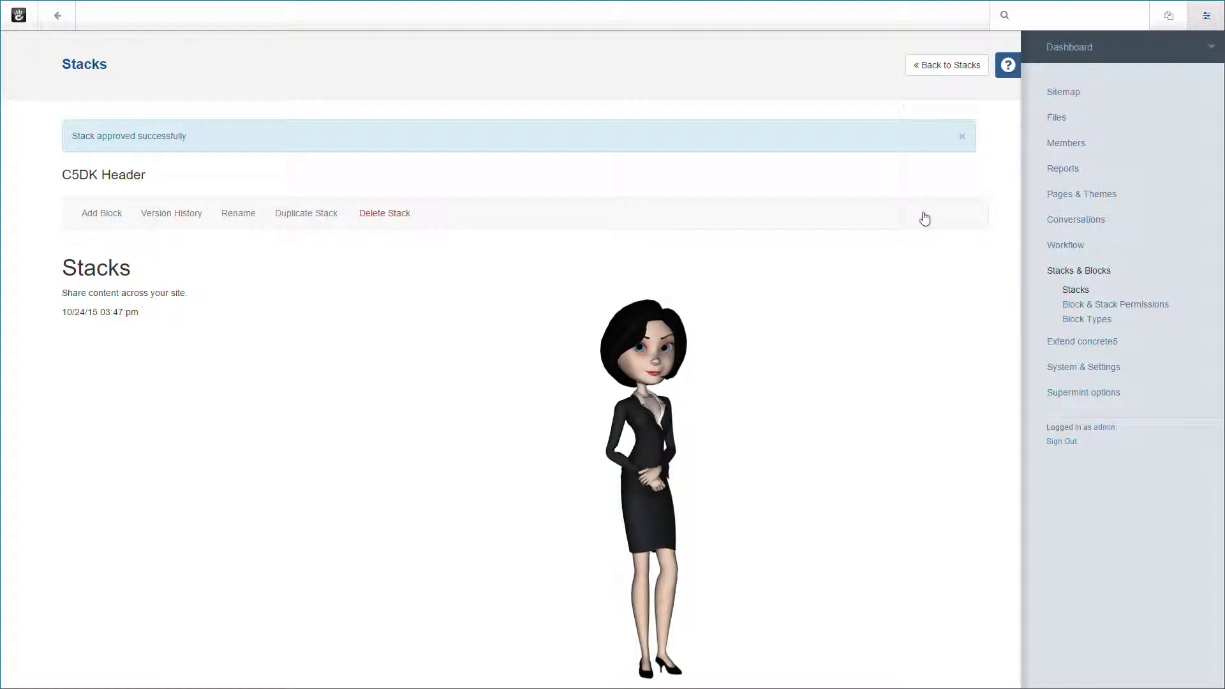
pyautogui.click(951, 67)
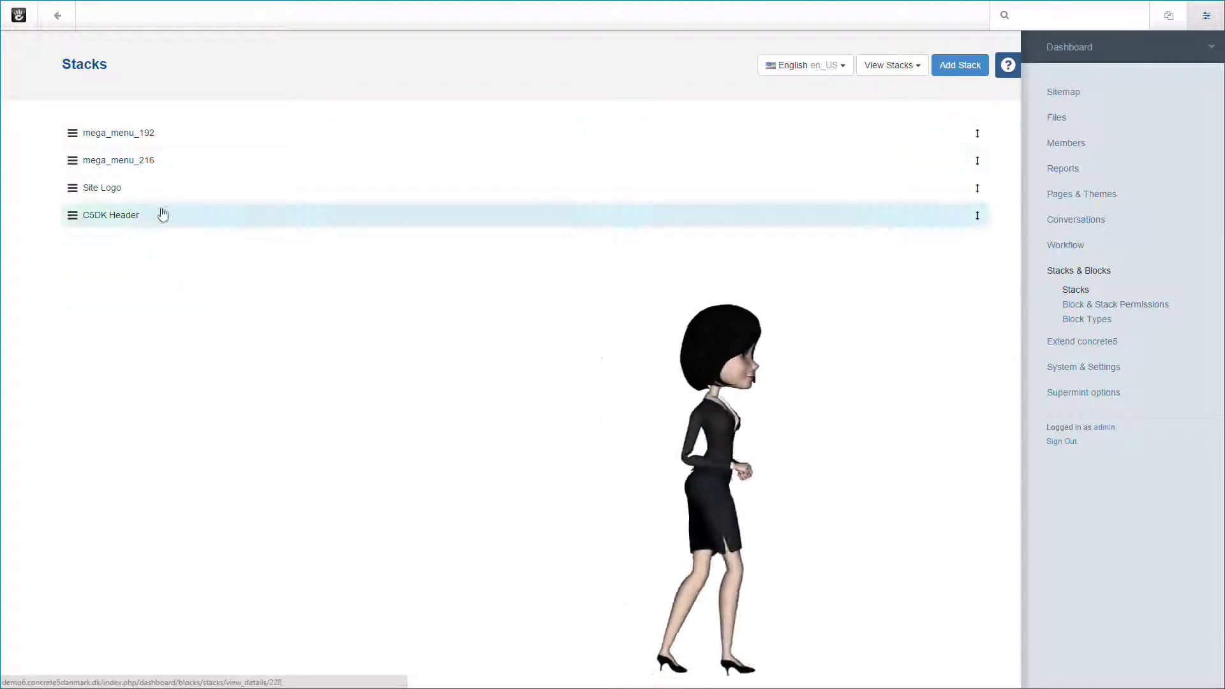
# - Begin a new stack and enter C5DK Footer as its name
pyautogui.click(961, 69)
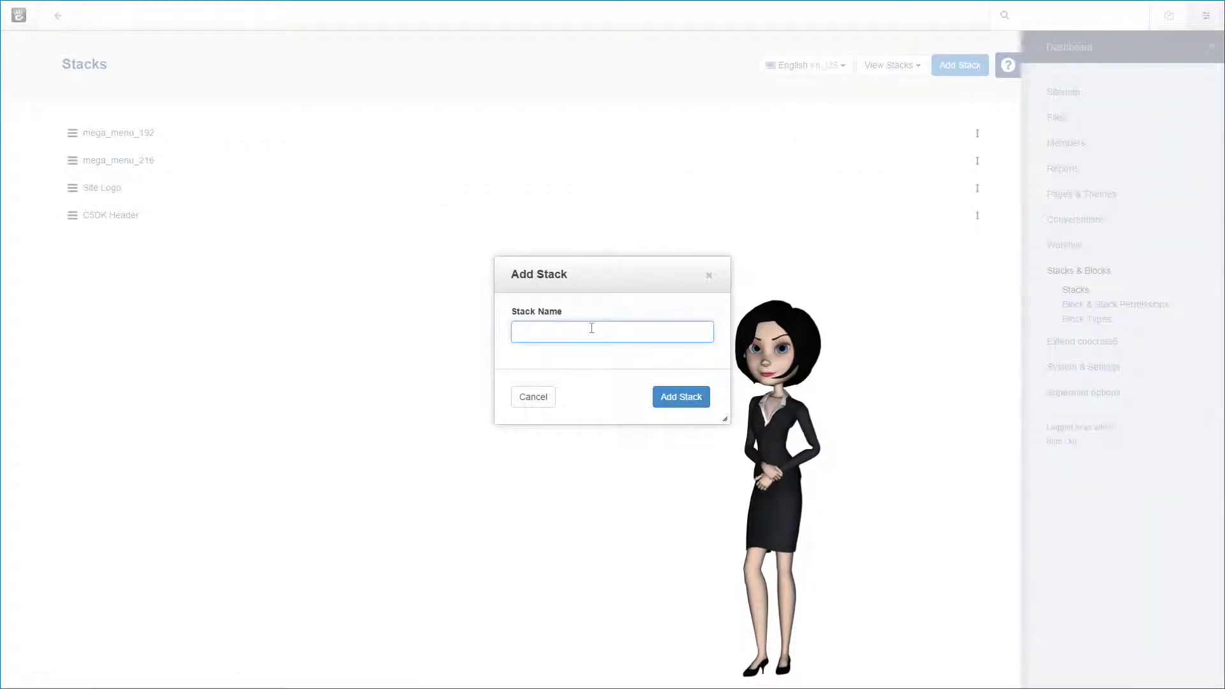
pyautogui.write('C5DK Footer')
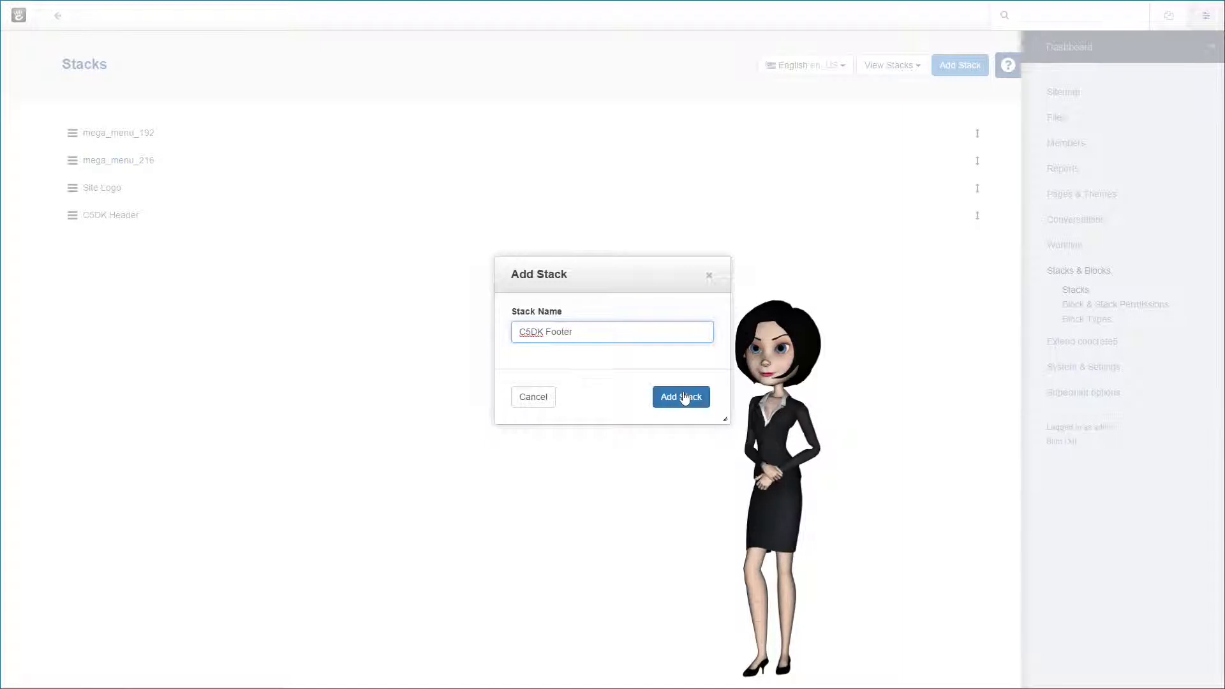
# - Confirm the C5DK Footer stack and scroll the block type list down to Social Networking
pyautogui.click(681, 397)
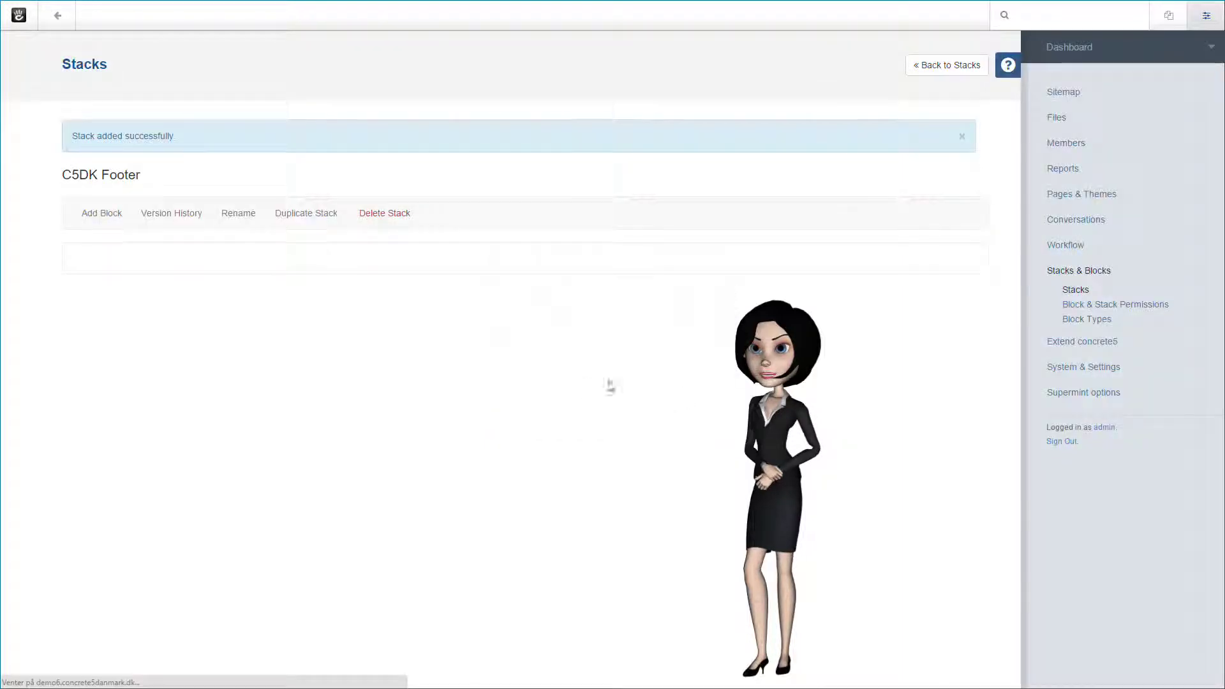
pyautogui.click(107, 213)
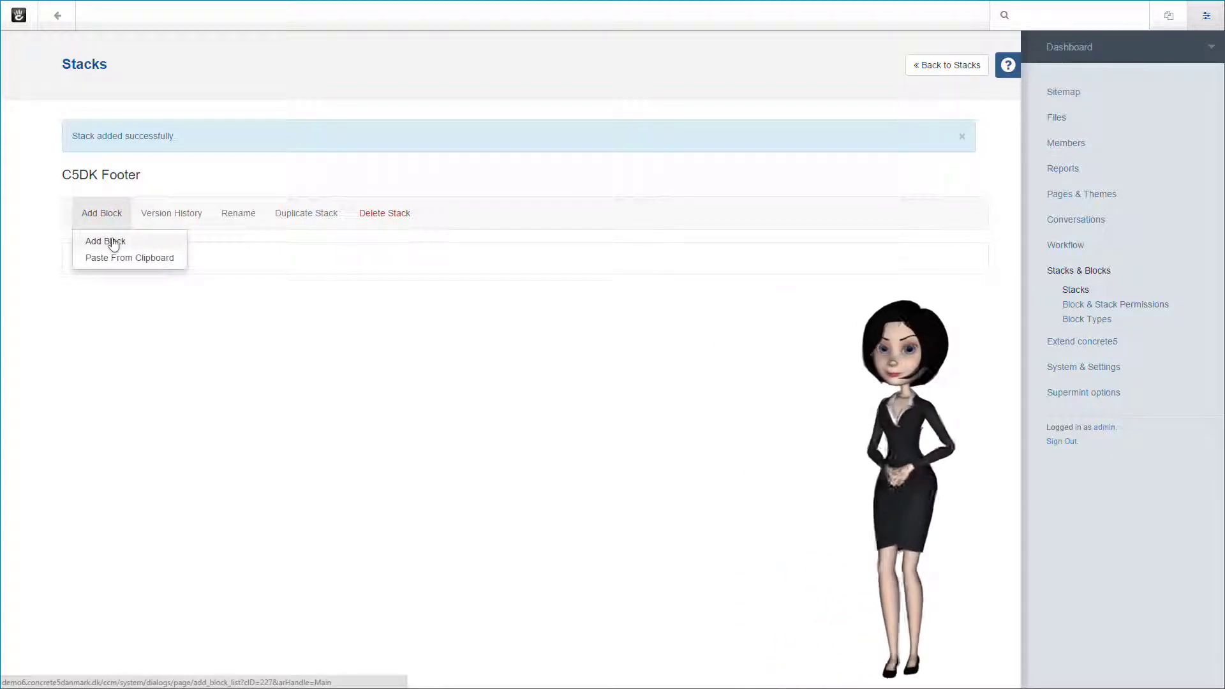
pyautogui.click(113, 241)
pyautogui.scroll(-1, 693, 376)
pyautogui.scroll(-6, 694, 376)
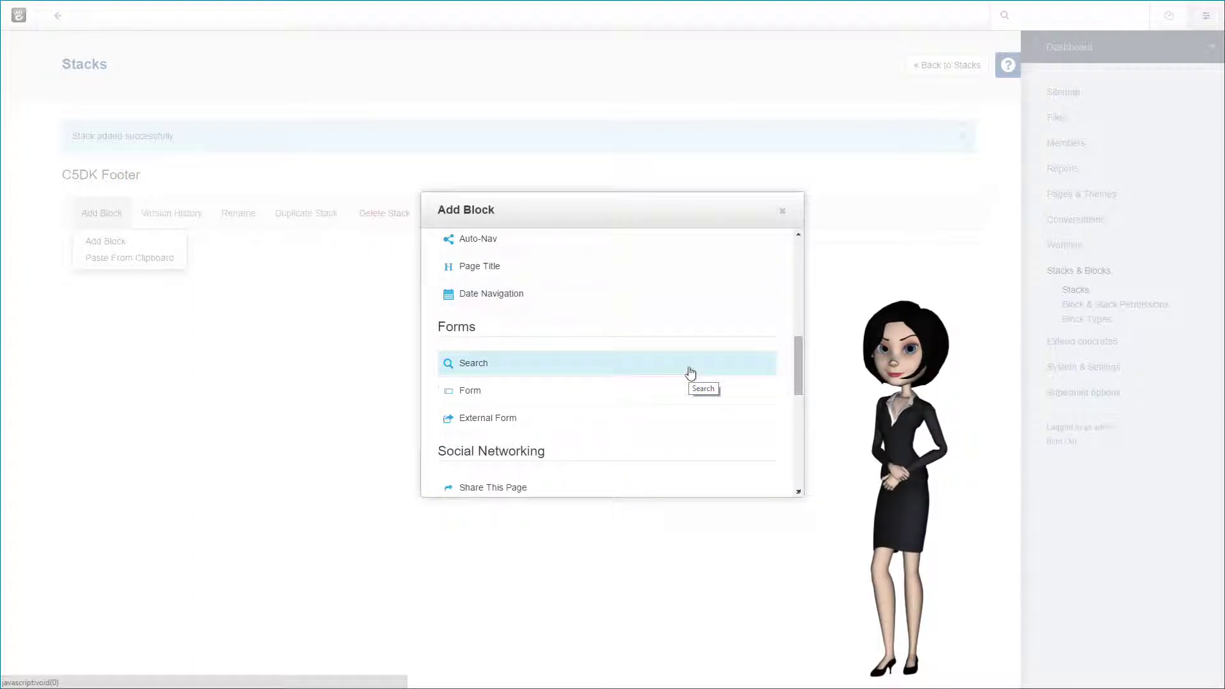
pyautogui.scroll(-3, 690, 373)
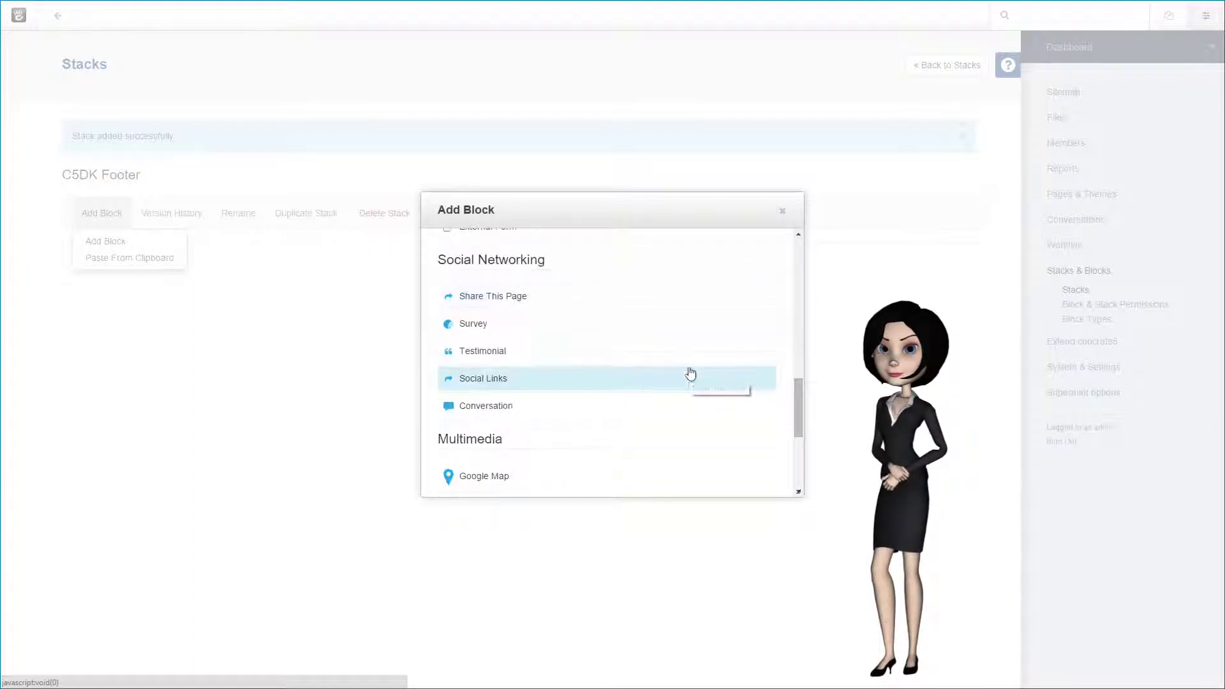
# - Choose a Conversation block and set its message ordering to Most Recent First
pyautogui.click(523, 408)
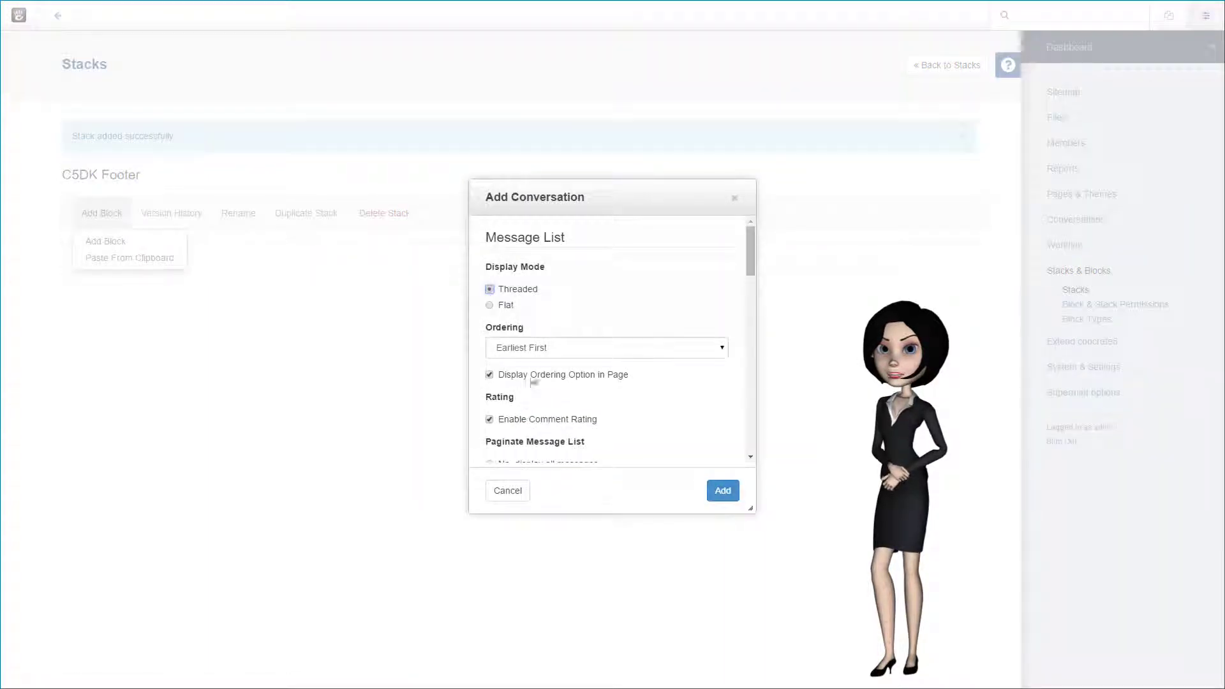
pyautogui.click(554, 350)
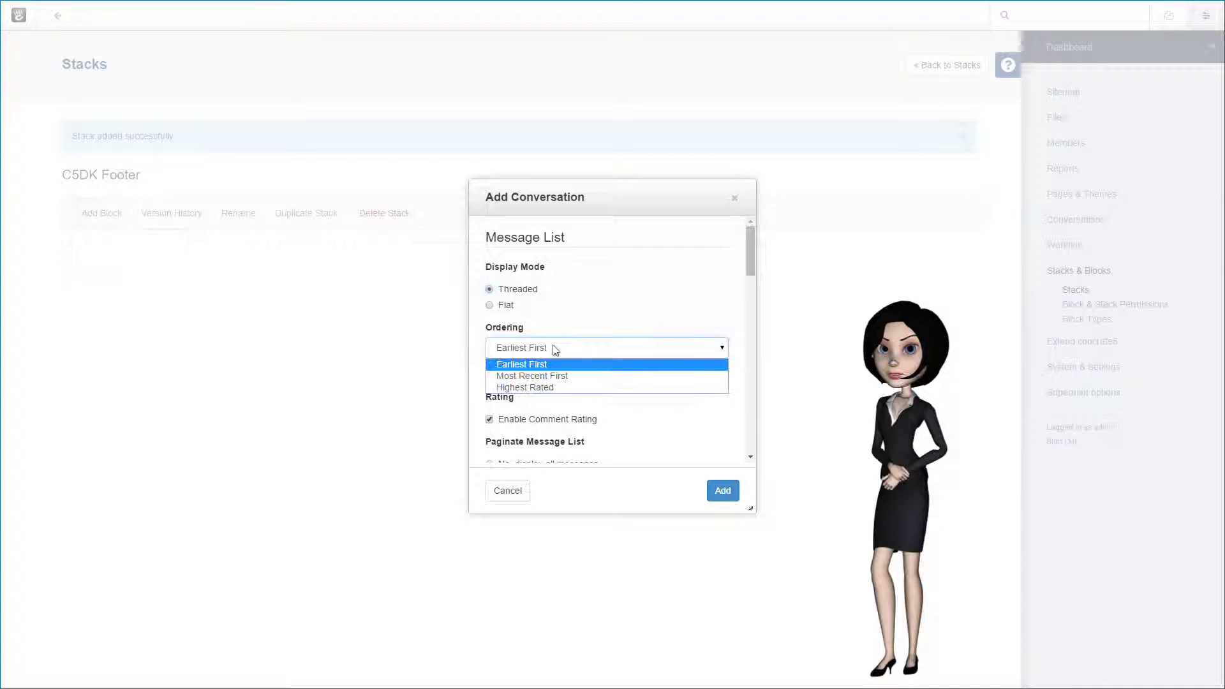
pyautogui.click(574, 376)
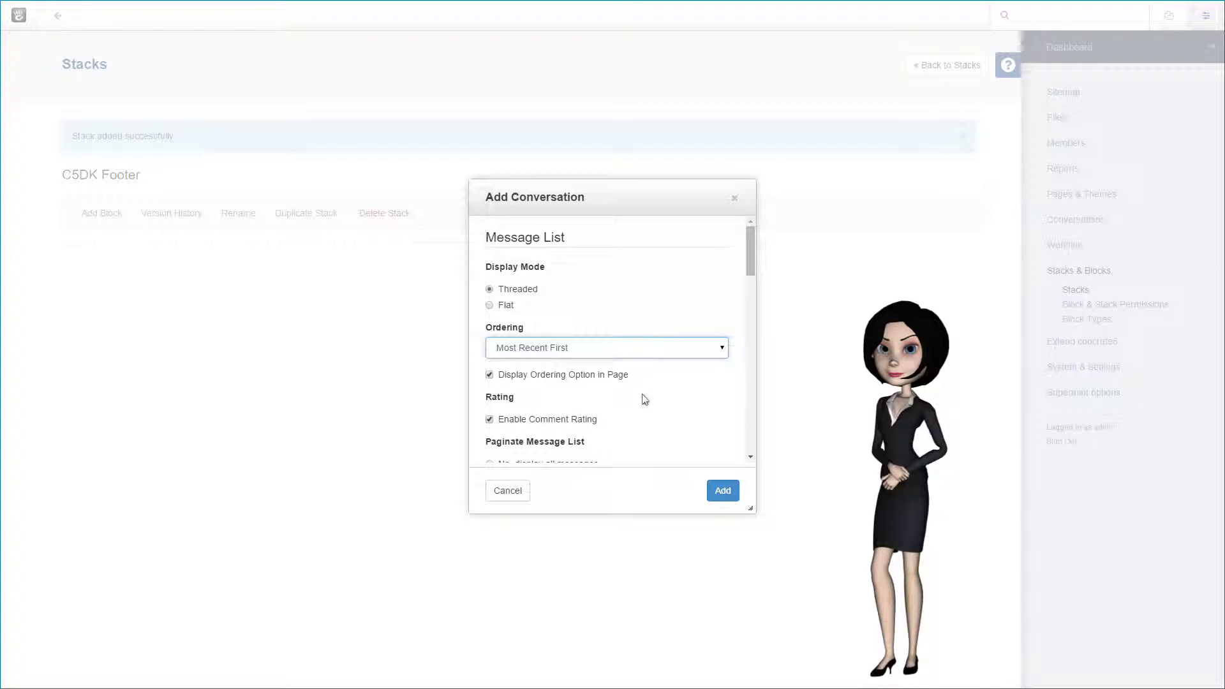
pyautogui.scroll(-2, 645, 399)
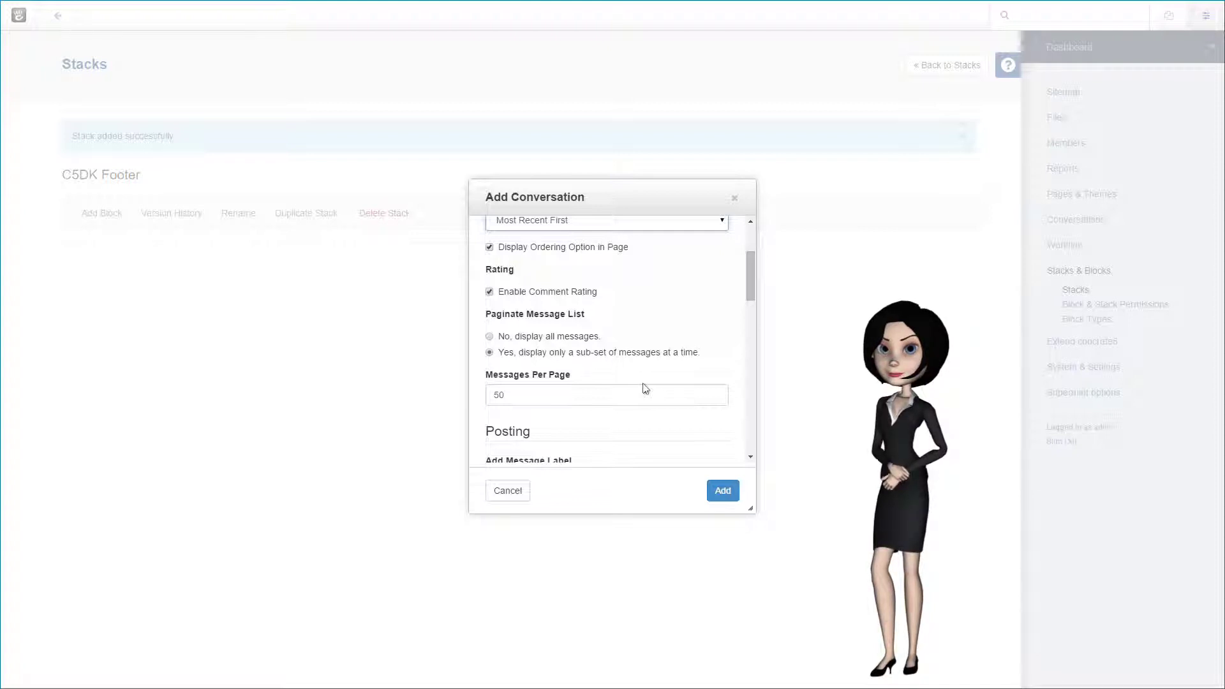
pyautogui.scroll(-2, 644, 388)
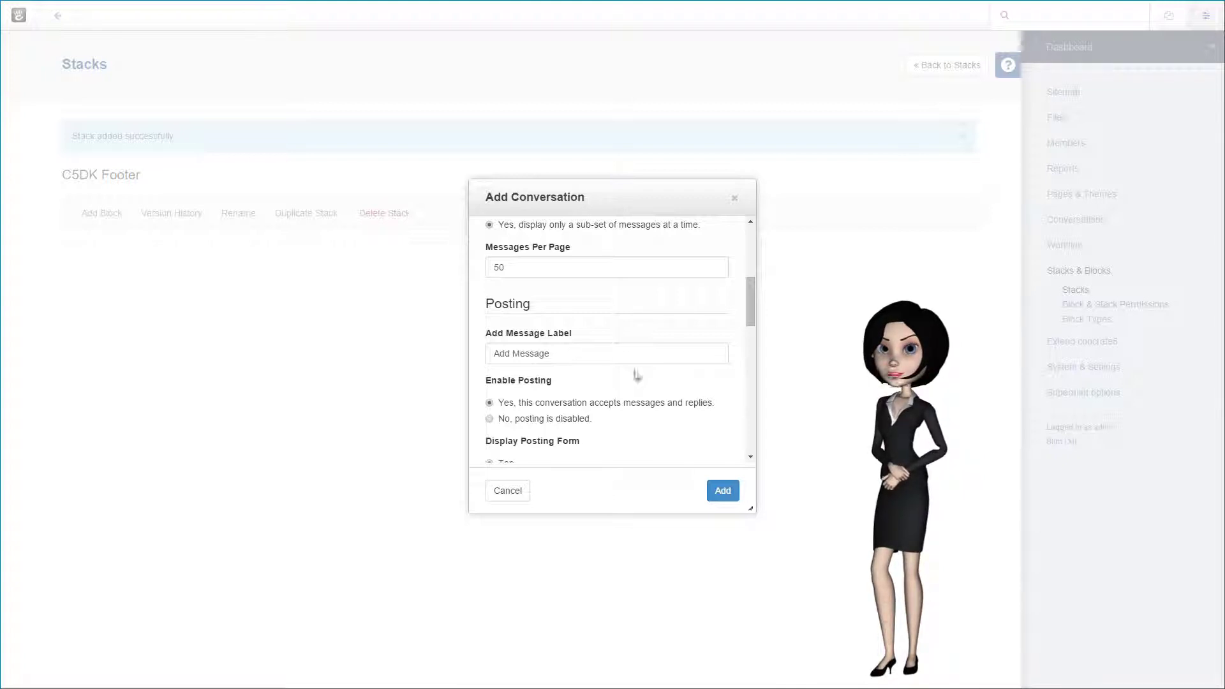
pyautogui.click(549, 357)
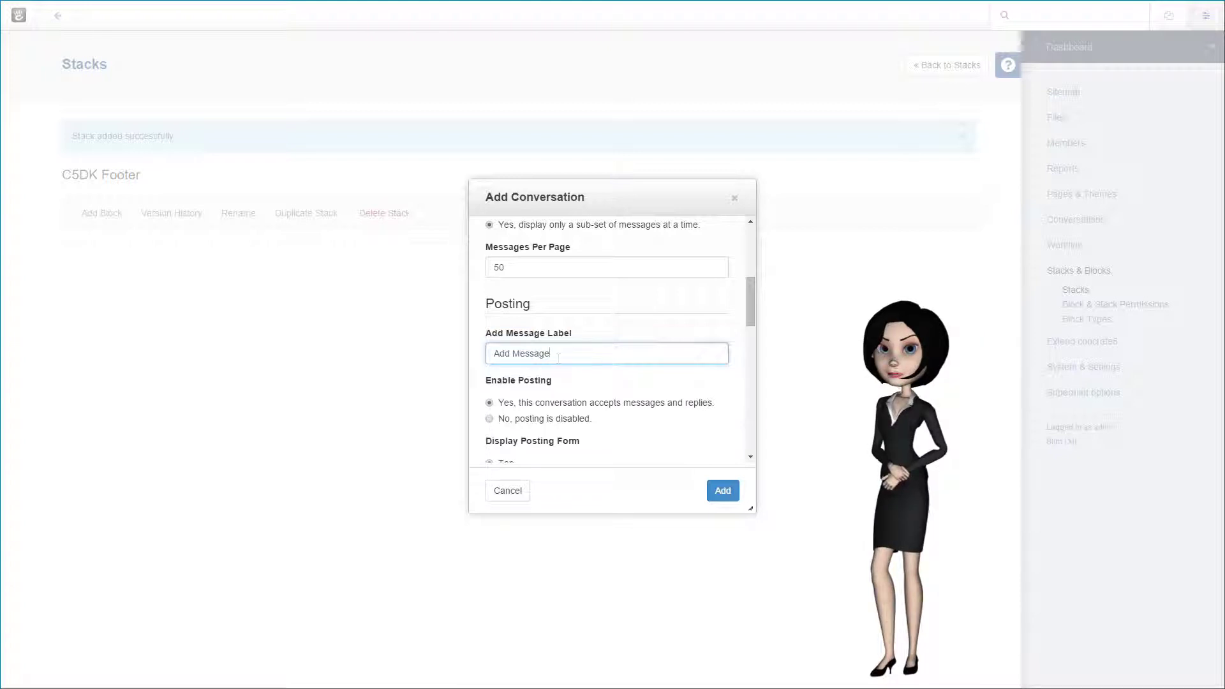
pyautogui.scroll(-1, 614, 395)
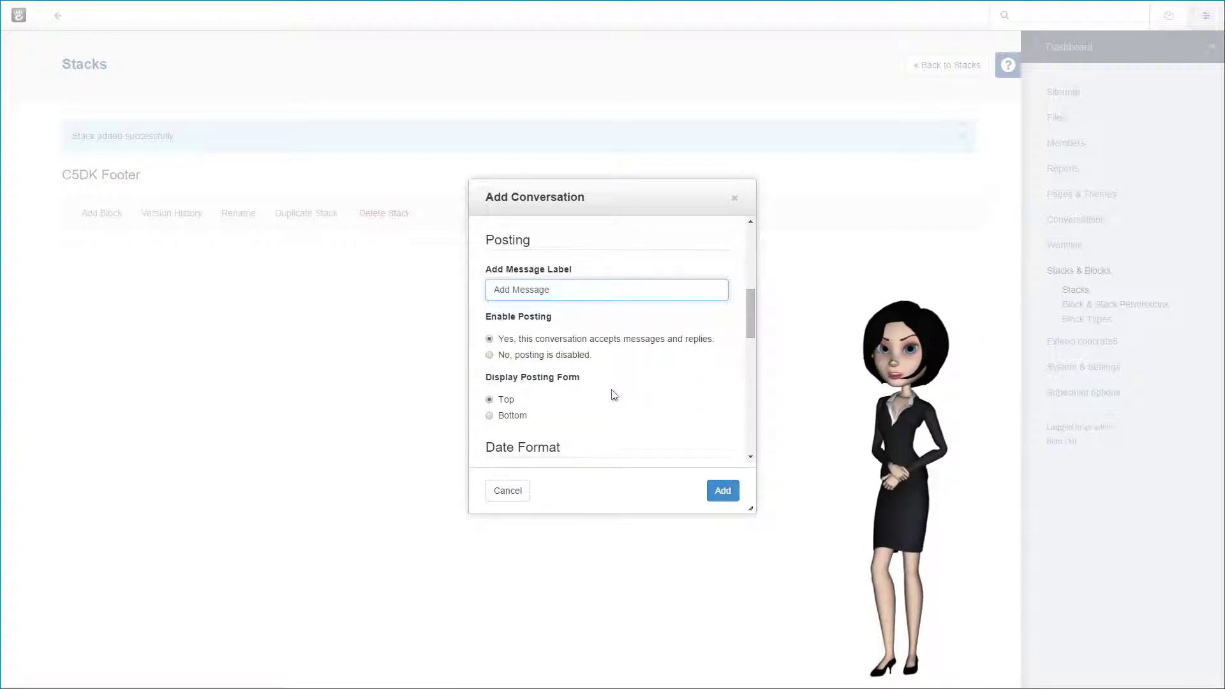
pyautogui.scroll(-1, 614, 395)
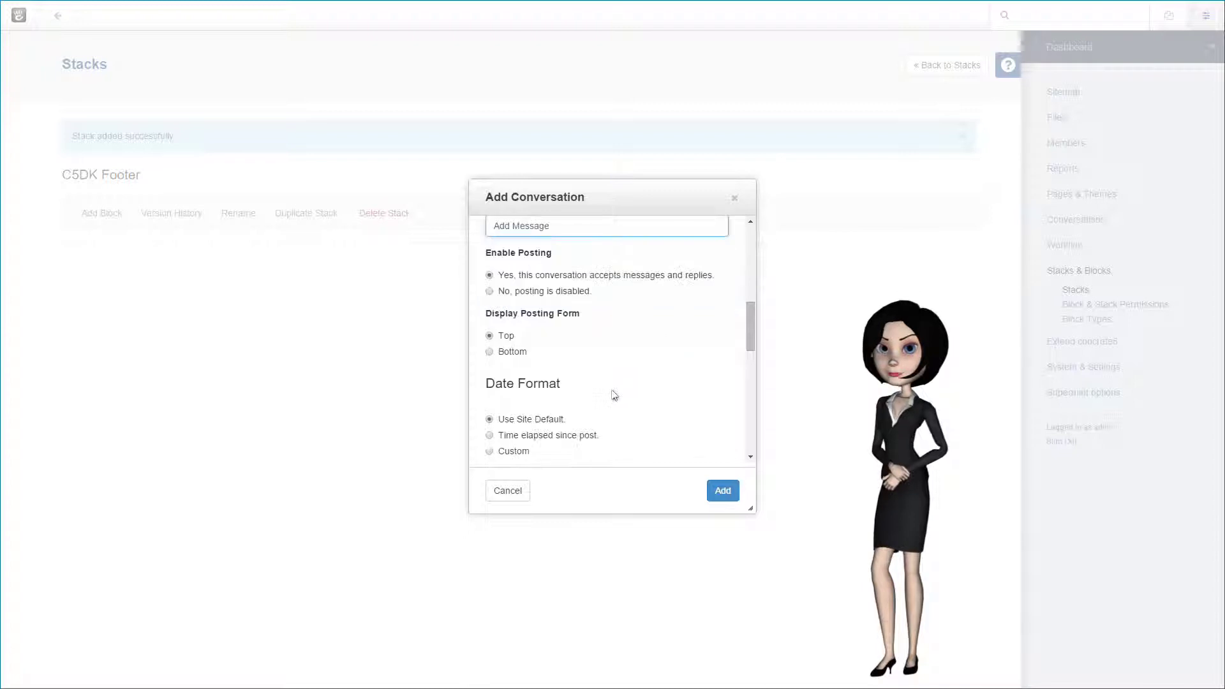
# - Put the posting form below the messages and show dates as time elapsed since post
pyautogui.click(489, 352)
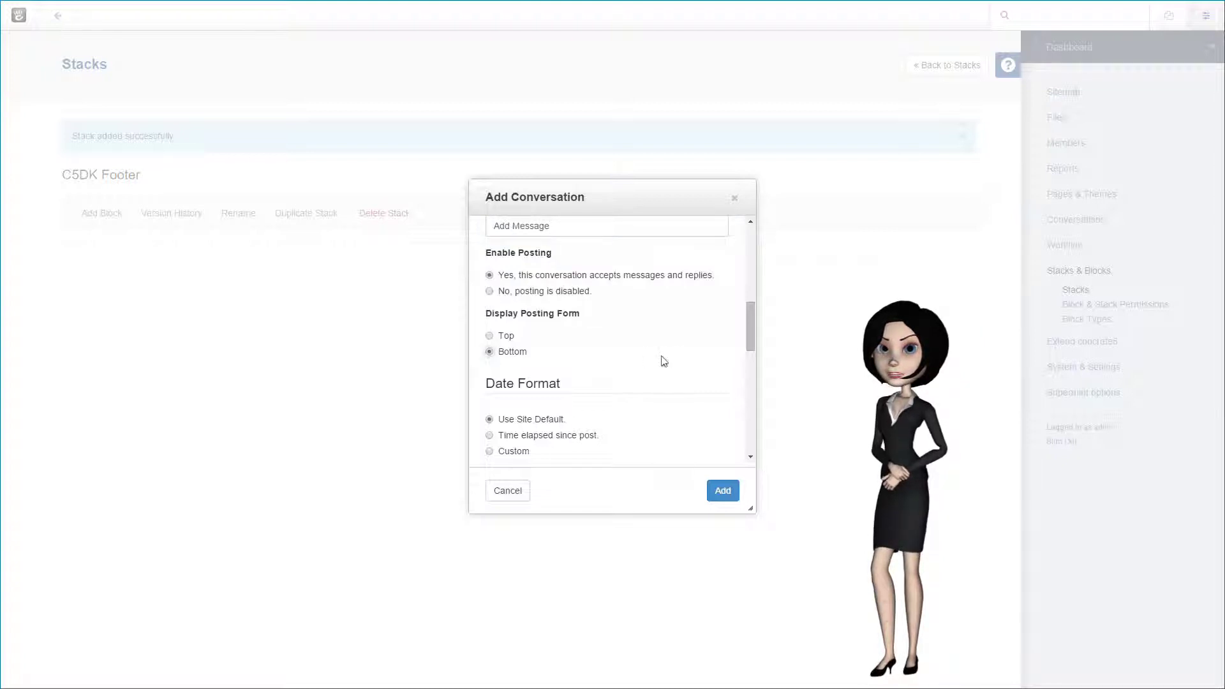
pyautogui.scroll(-1, 663, 361)
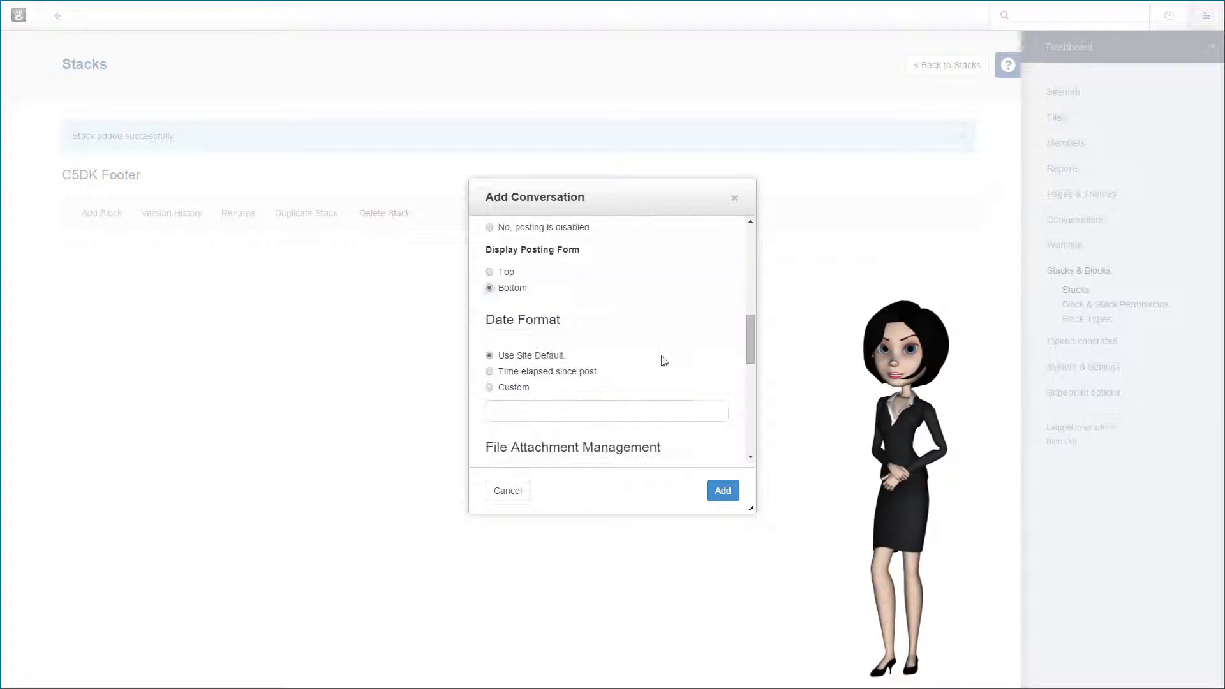
pyautogui.click(489, 371)
# - Turn on attachment overrides, disable attachments, and add the Conversation block
pyautogui.scroll(-2, 694, 362)
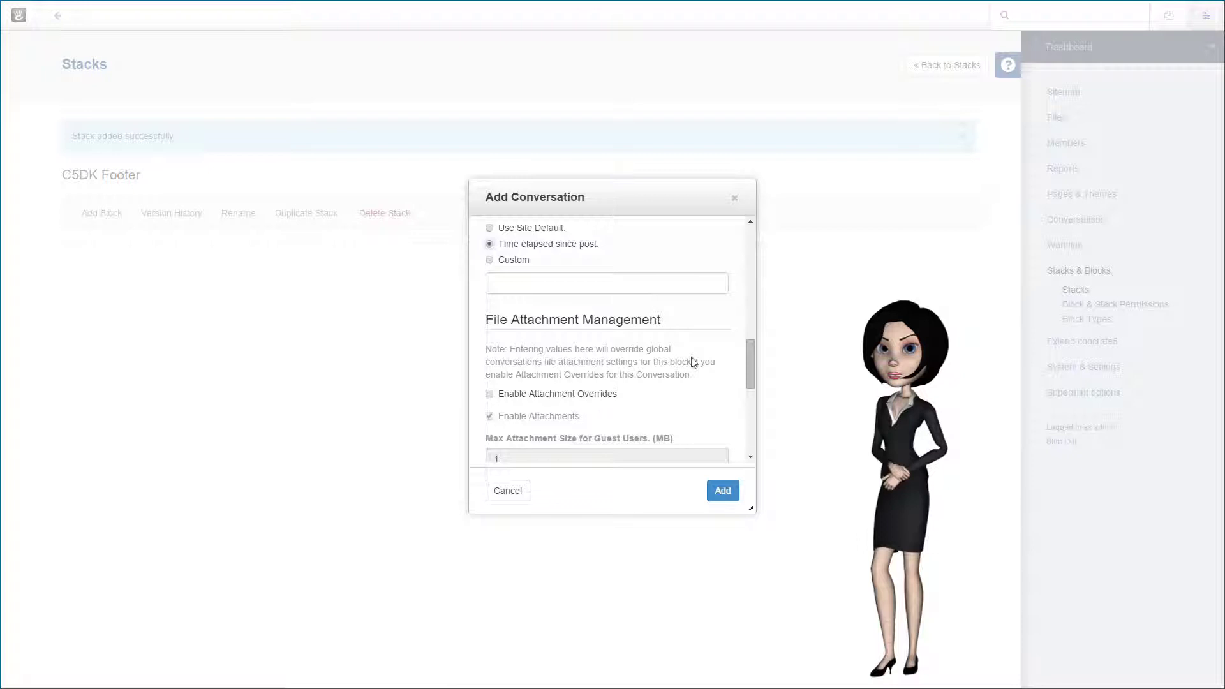
pyautogui.scroll(-2, 694, 362)
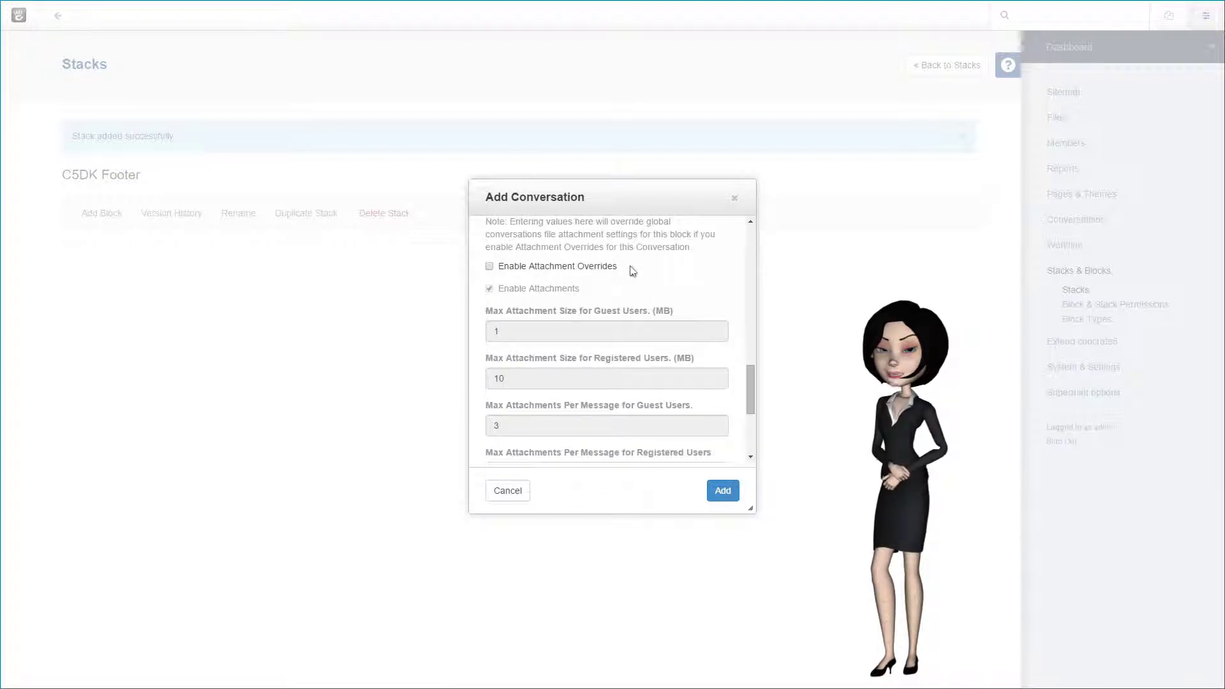
pyautogui.scroll(-3, 634, 271)
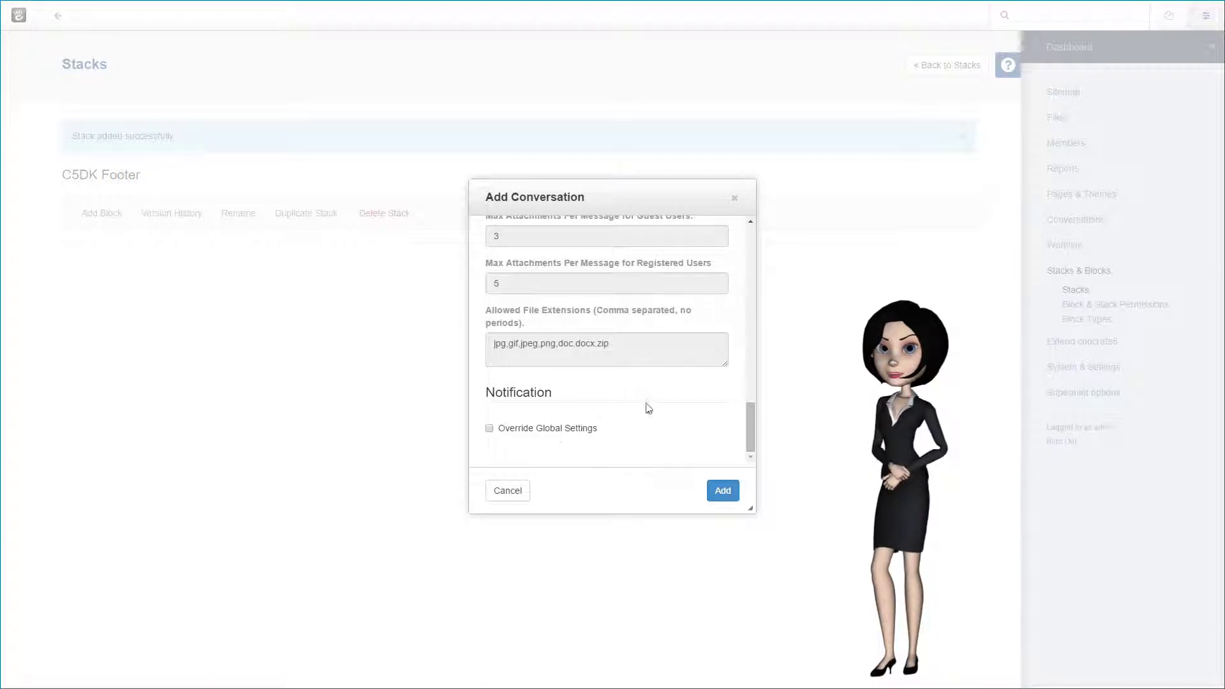
pyautogui.scroll(5, 645, 375)
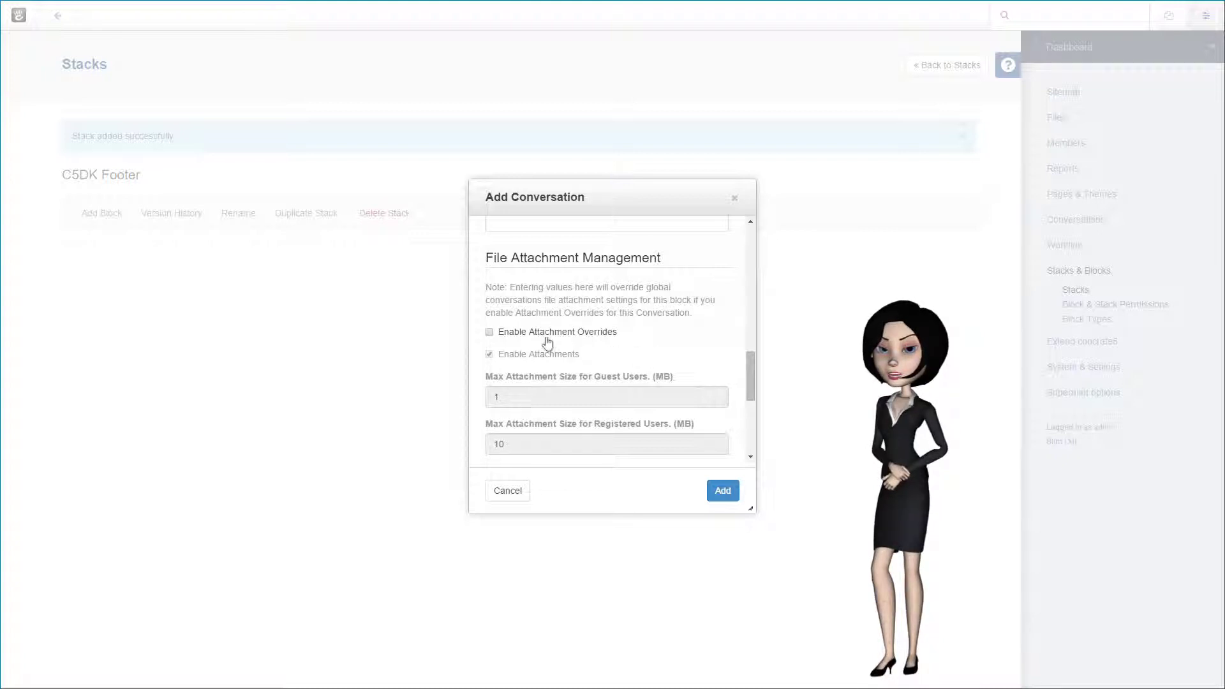
pyautogui.click(489, 332)
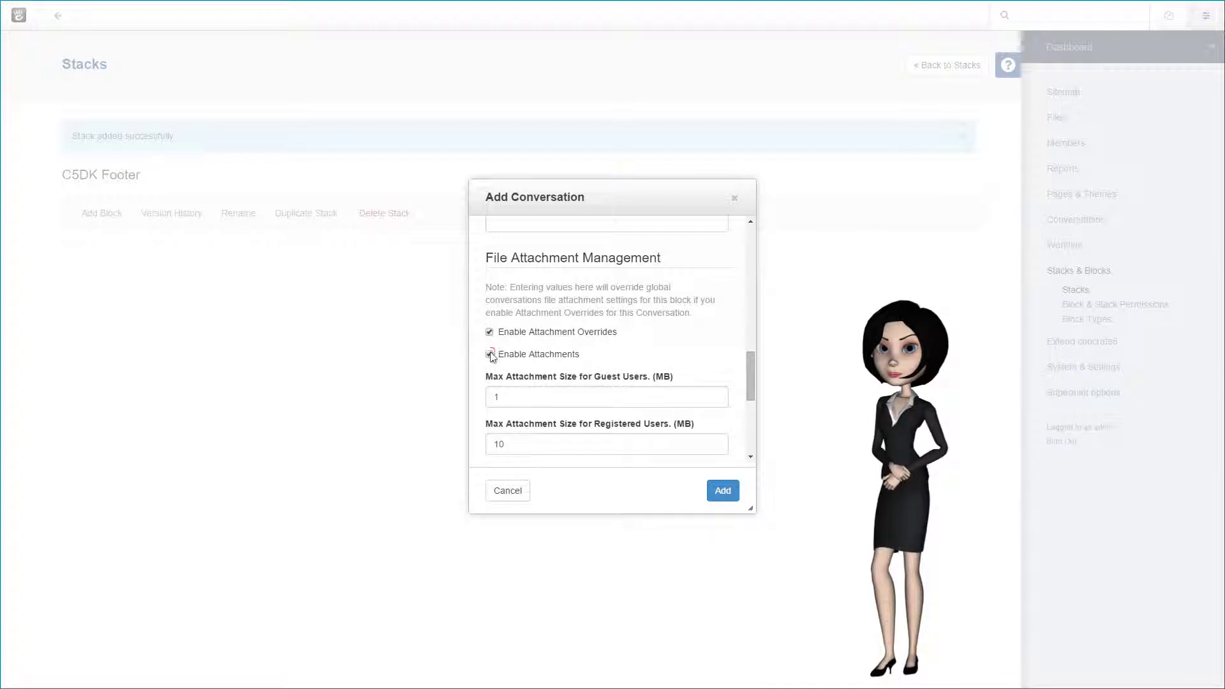
pyautogui.click(490, 354)
pyautogui.scroll(-4, 643, 357)
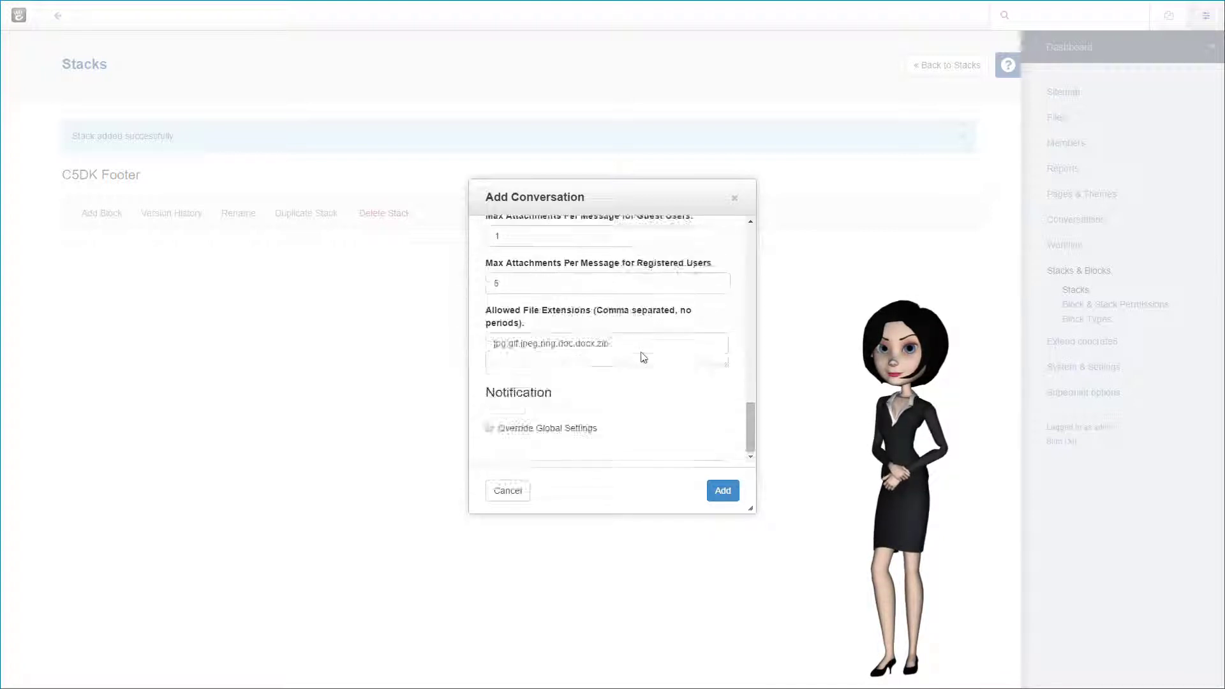
pyautogui.click(723, 491)
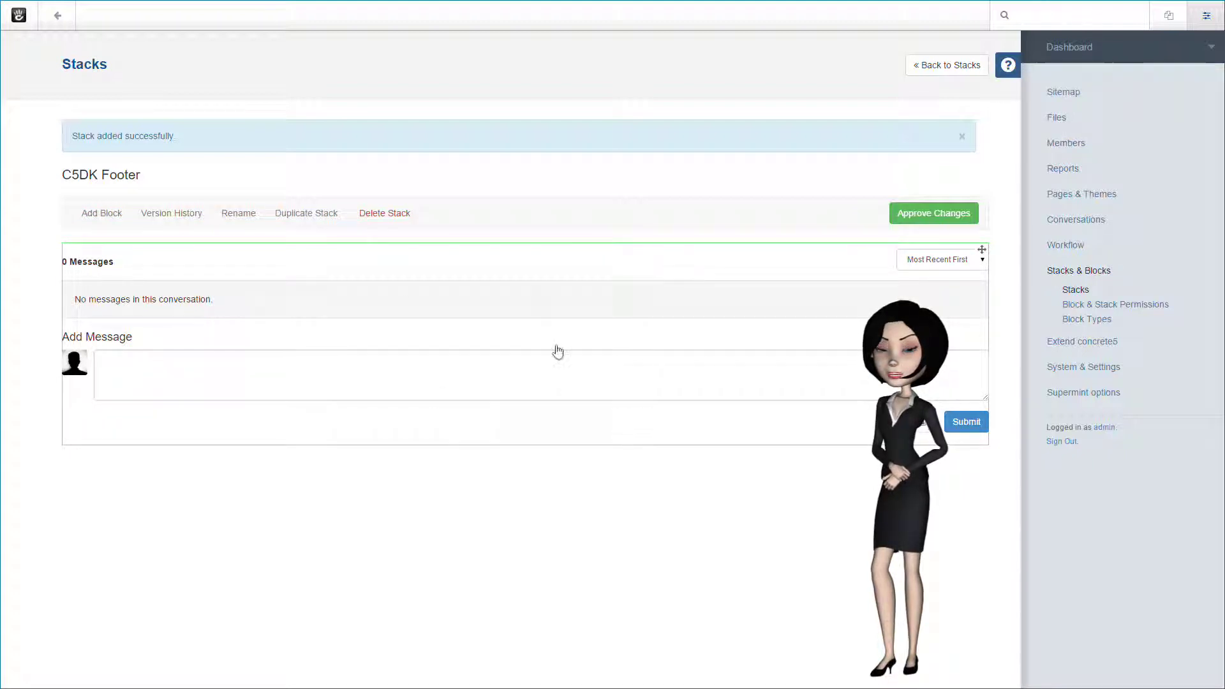
# - Approve the C5DK Footer stack's changes and go back to the Stacks list
pyautogui.click(916, 215)
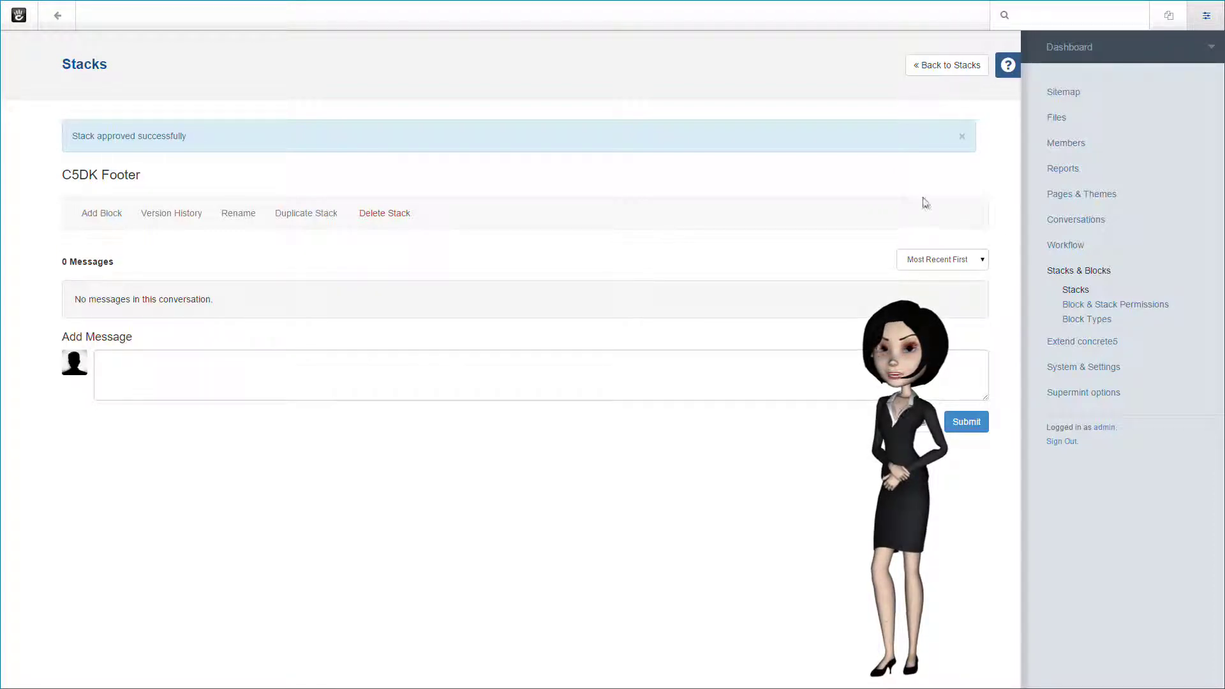
pyautogui.click(940, 68)
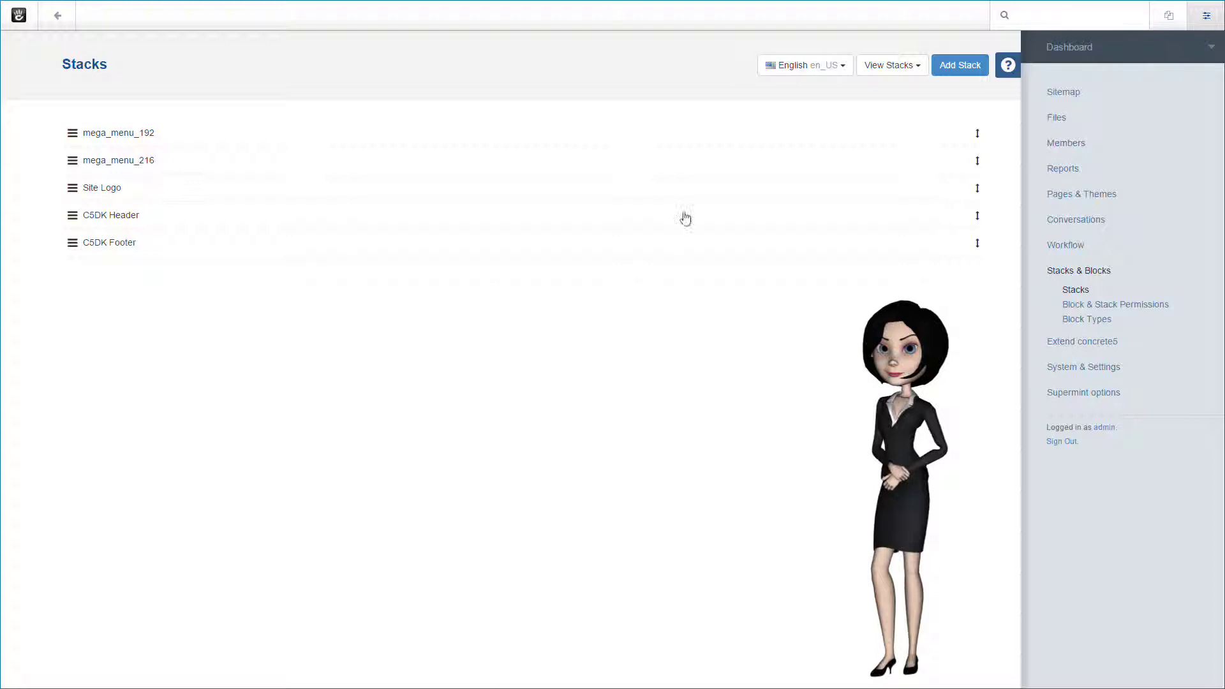
# - Create a new stack named 'C5DK Sidebar'
pyautogui.click(976, 72)
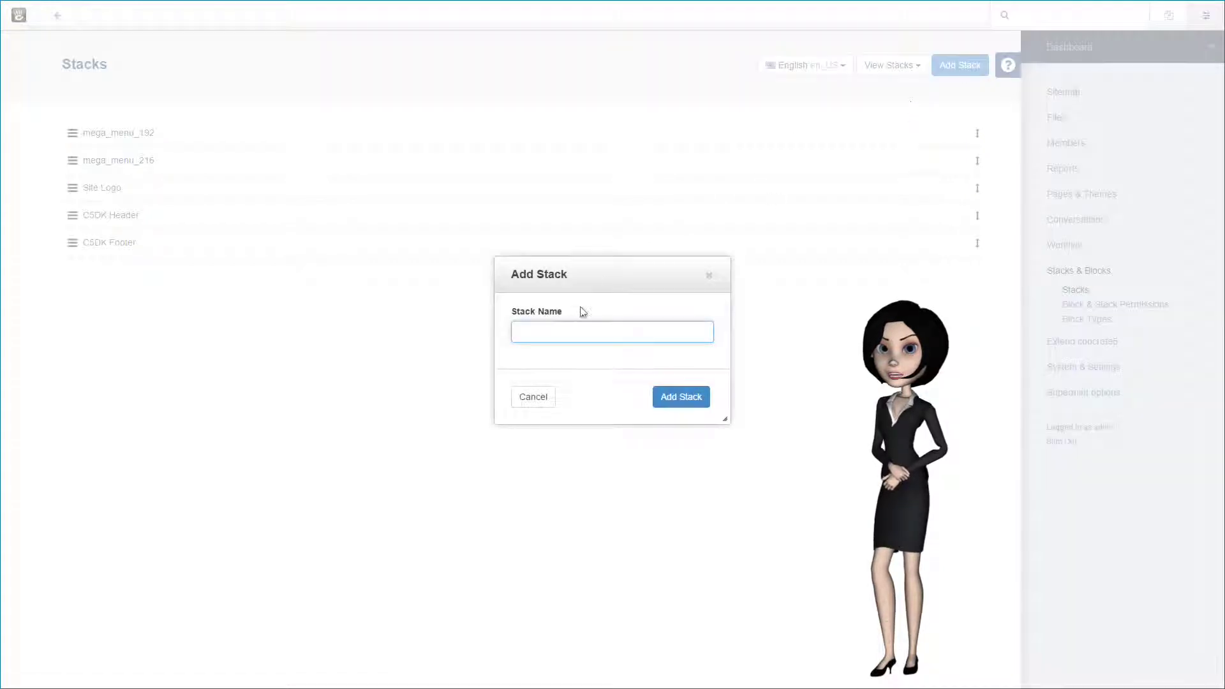
pyautogui.write('C5')
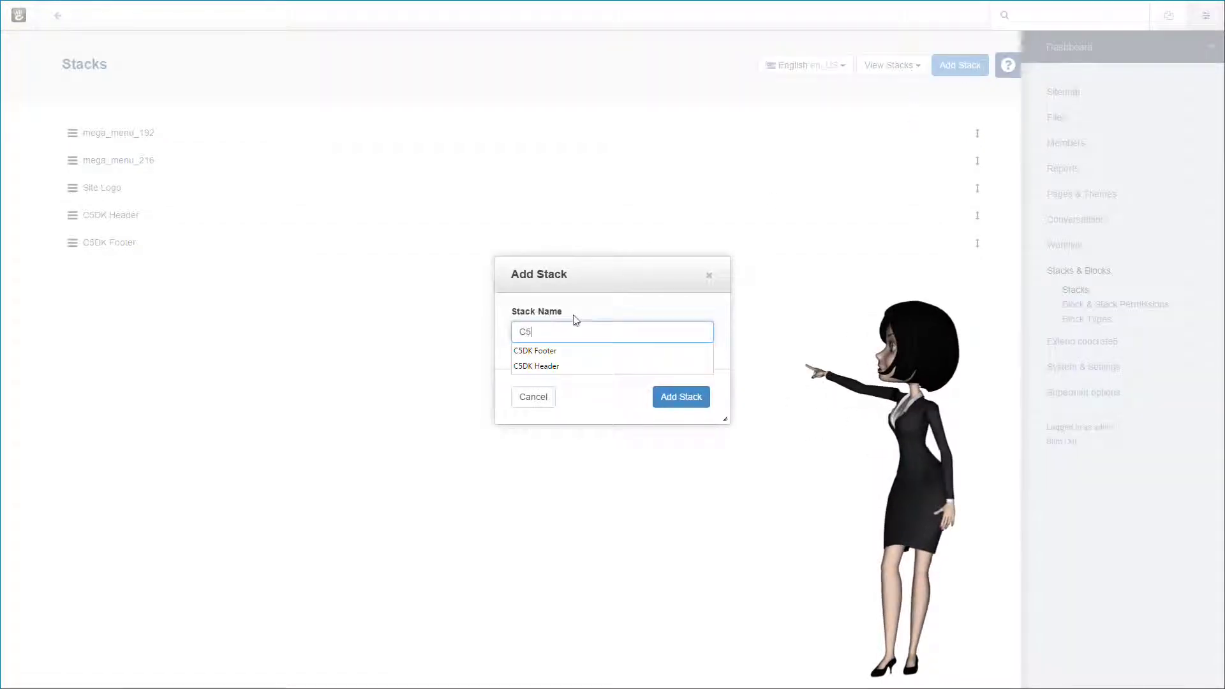
pyautogui.write('DK Sidebar')
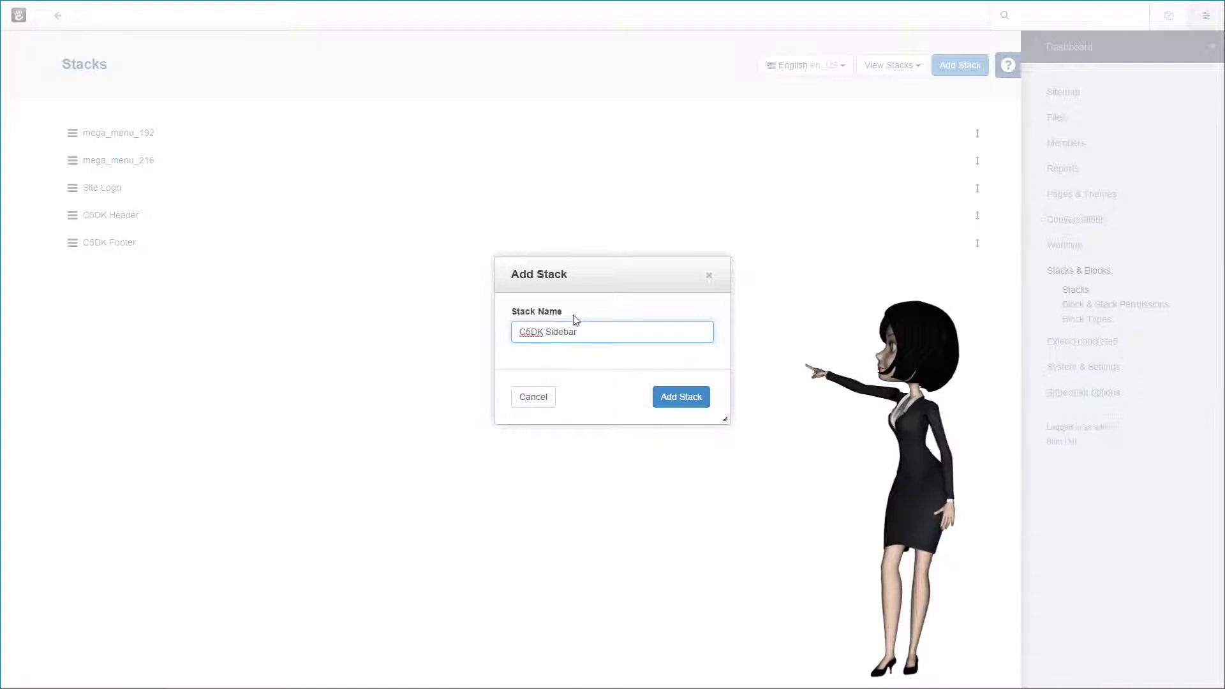
pyautogui.click(670, 398)
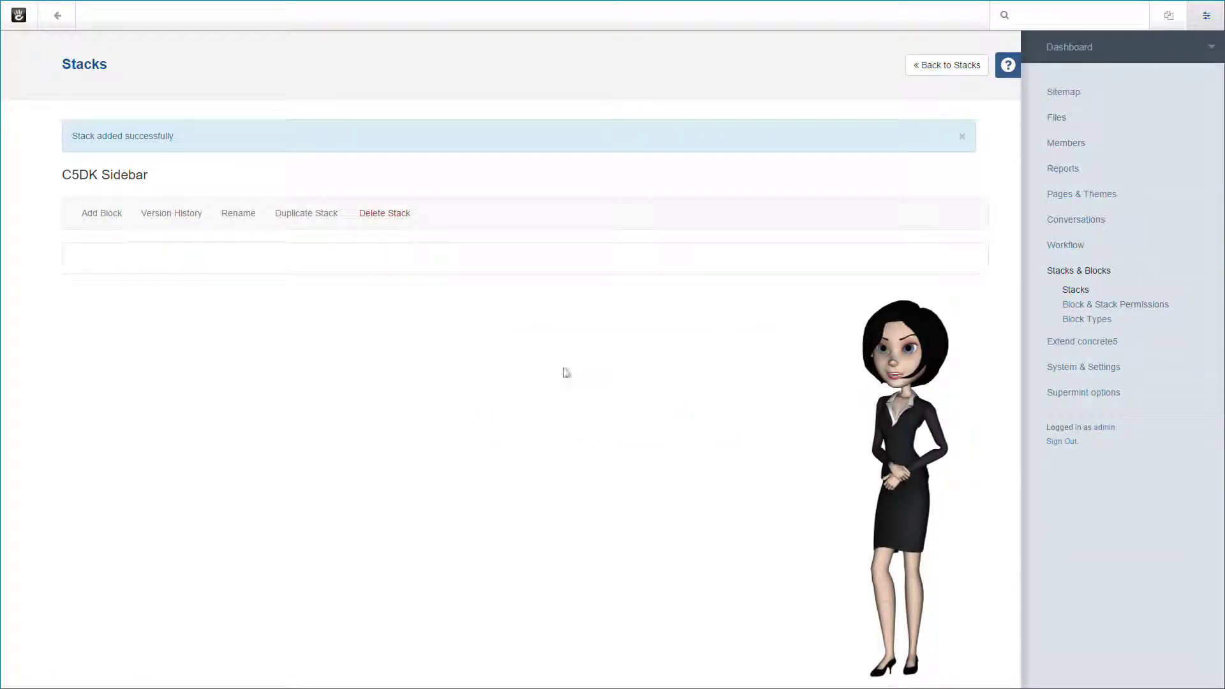
# - Bring up the Add Block list of block types for the C5DK Sidebar stack
pyautogui.click(110, 215)
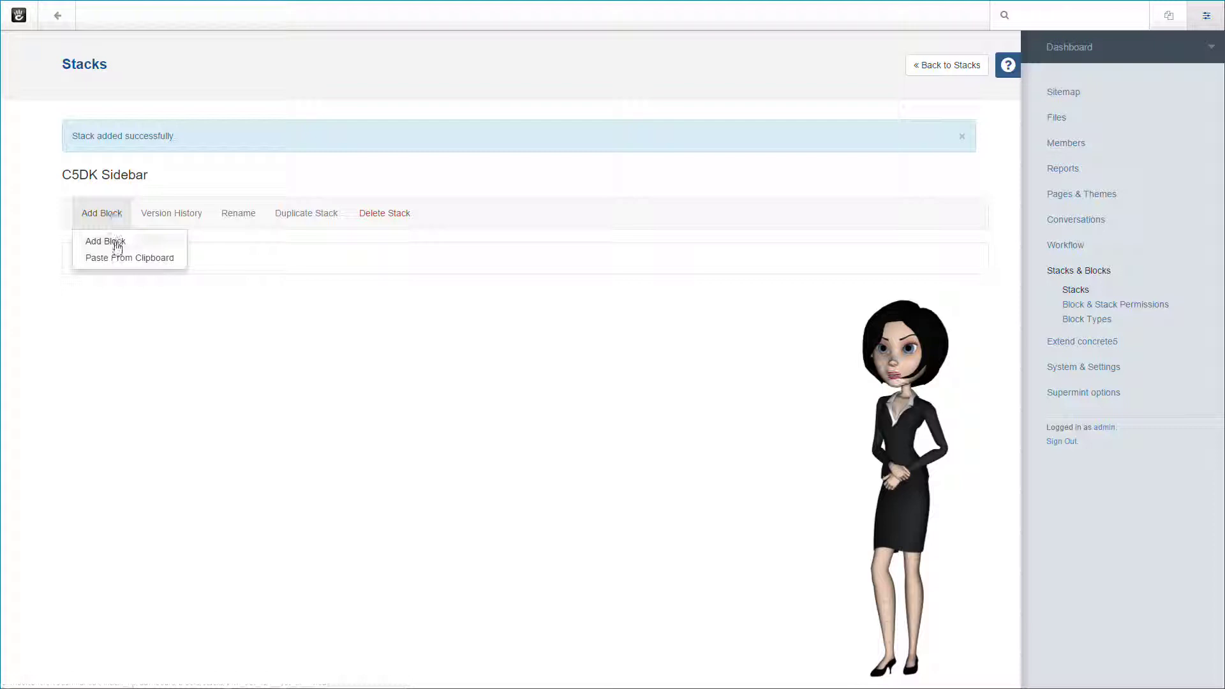
pyautogui.click(105, 242)
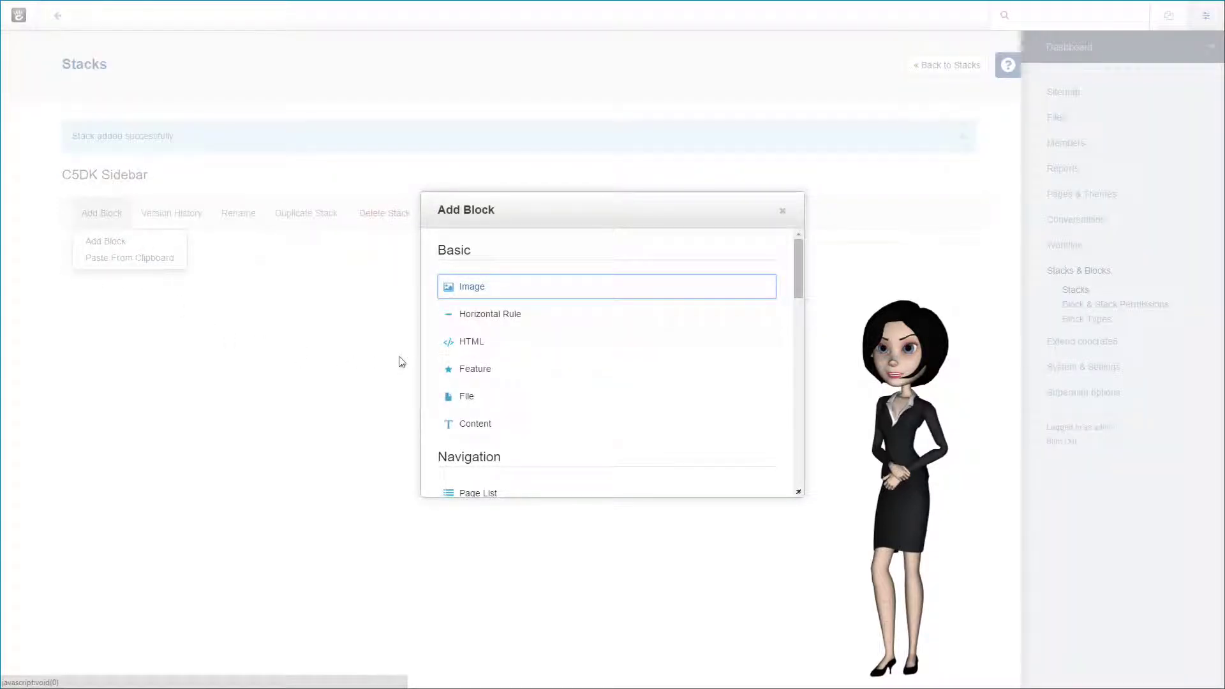
pyautogui.scroll(-10, 478, 371)
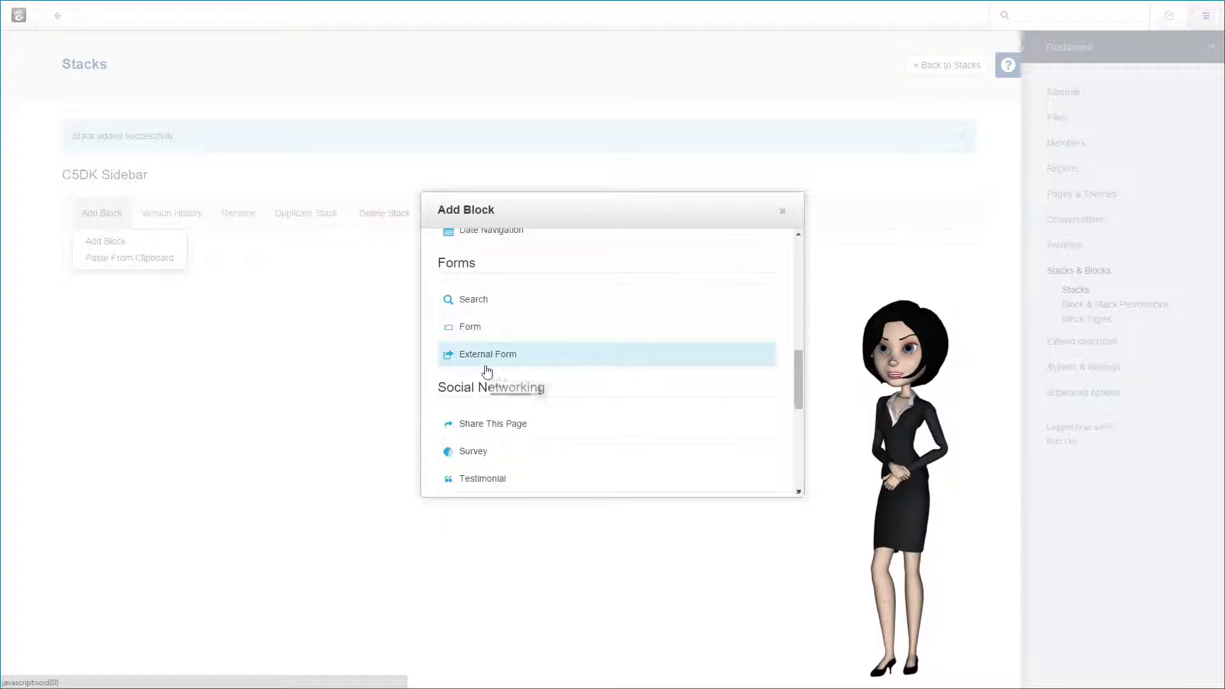
# - Configure a Page Attribute Display block to show the page Thumbnail at 360 × 360
pyautogui.scroll(-2, 487, 371)
pyautogui.click(511, 424)
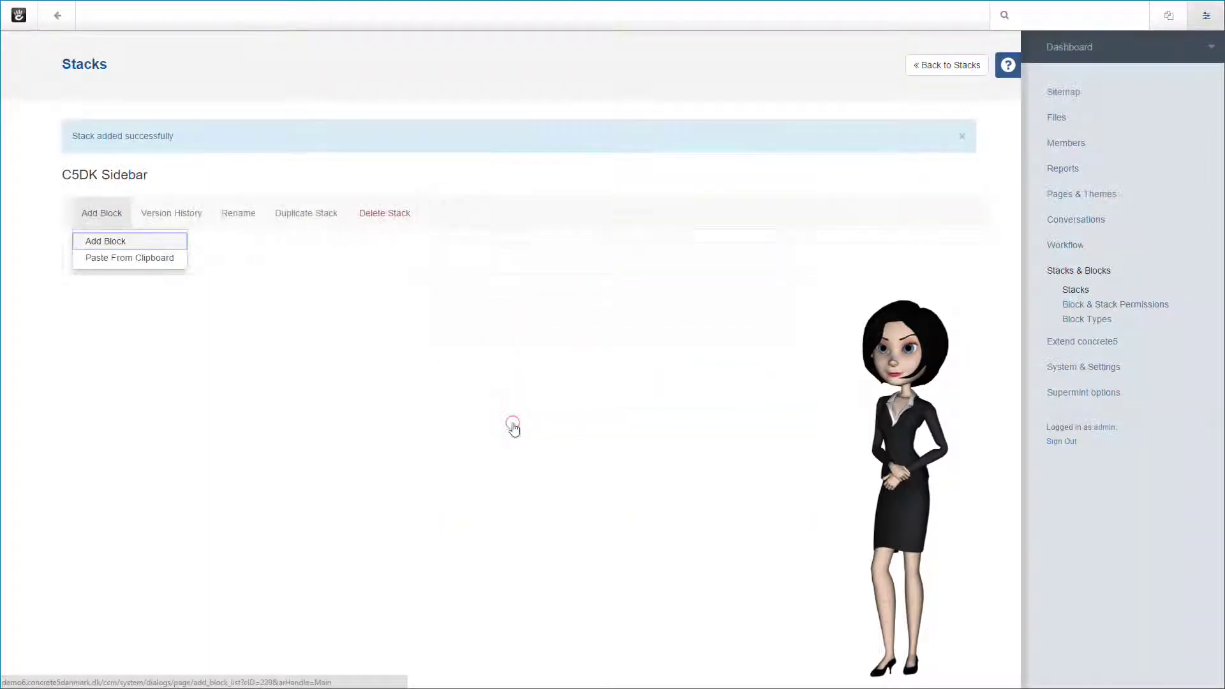
pyautogui.click(506, 307)
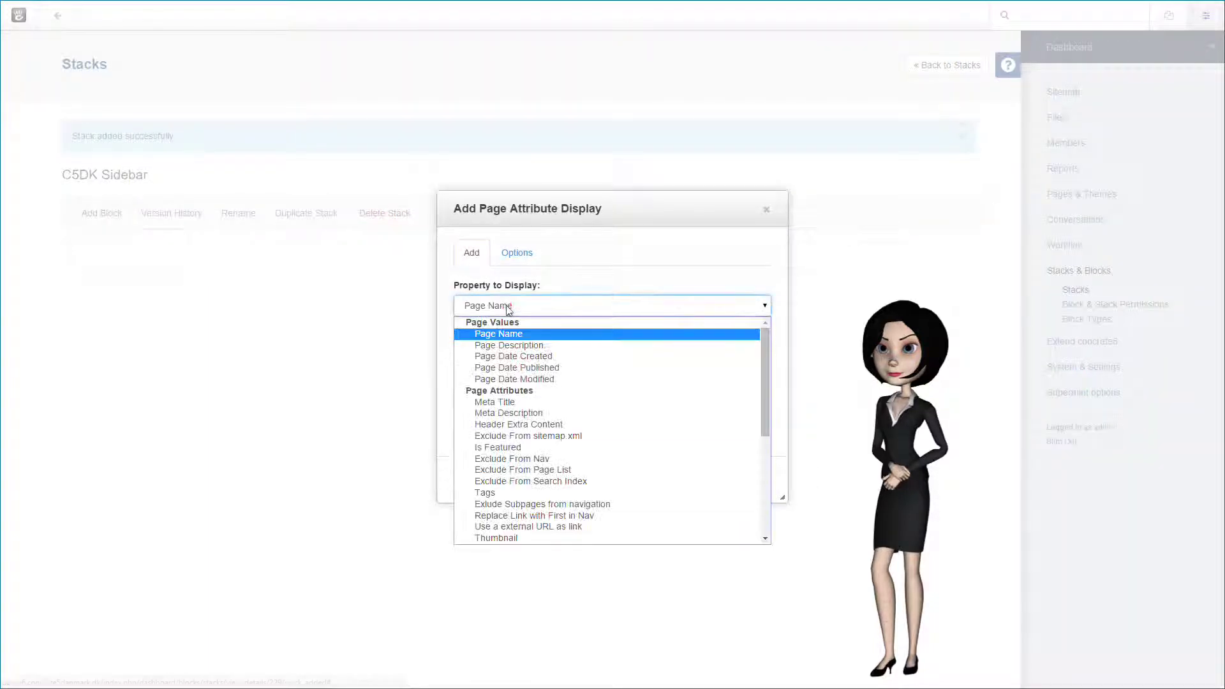
pyautogui.click(508, 537)
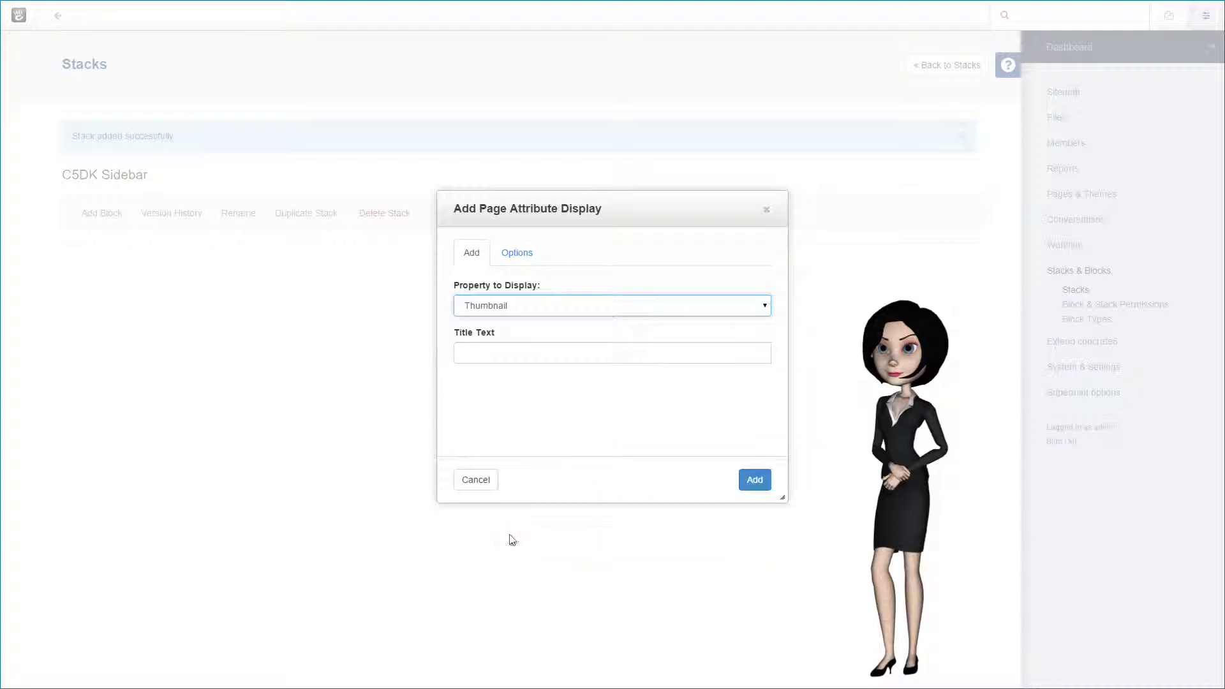
pyautogui.click(527, 259)
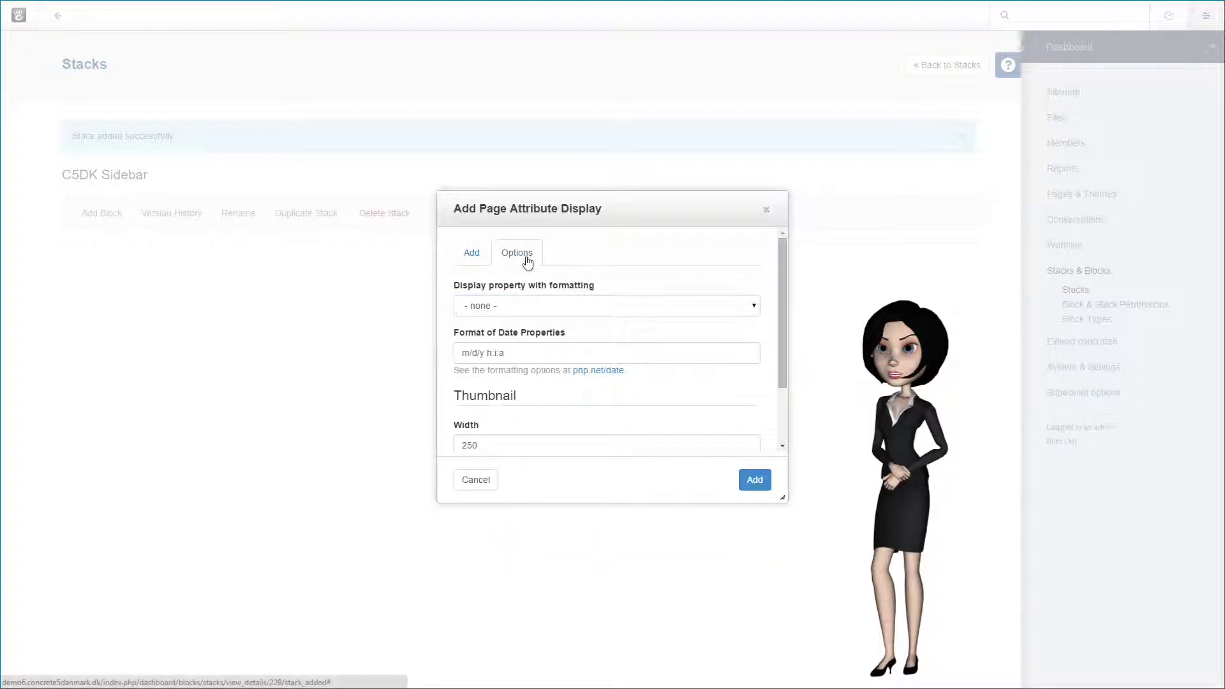
pyautogui.moveTo(783, 347); pyautogui.dragTo(754, 410)
pyautogui.doubleClick(504, 366)
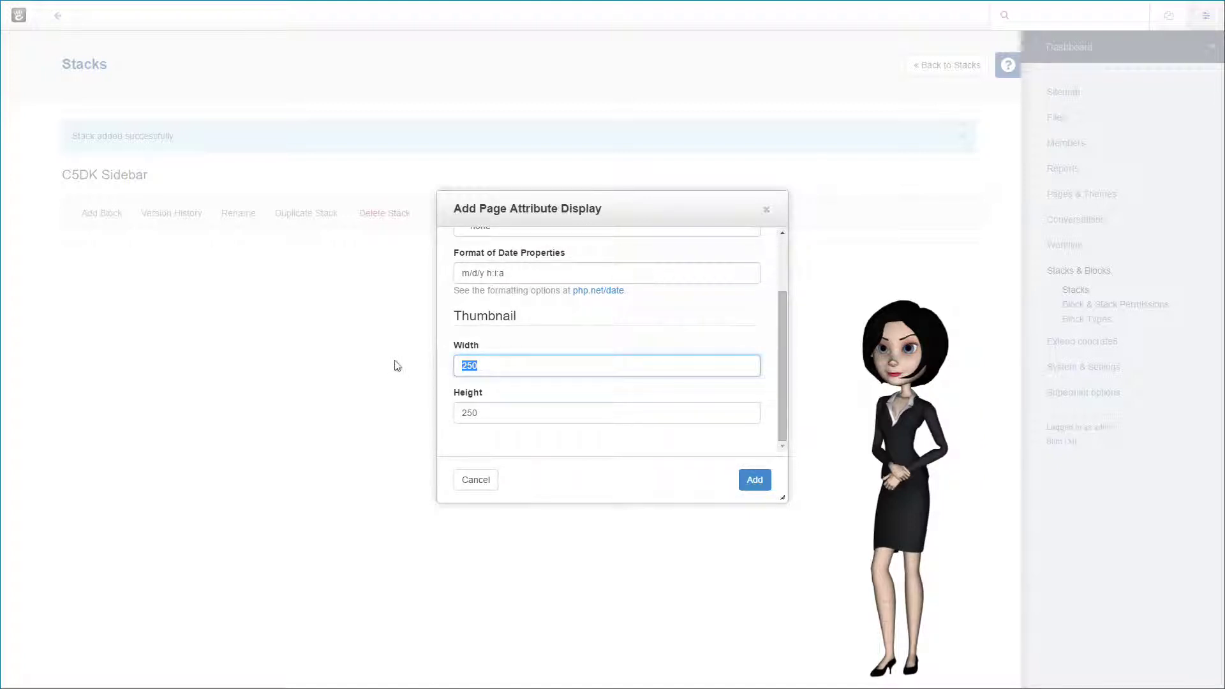
pyautogui.write('360')
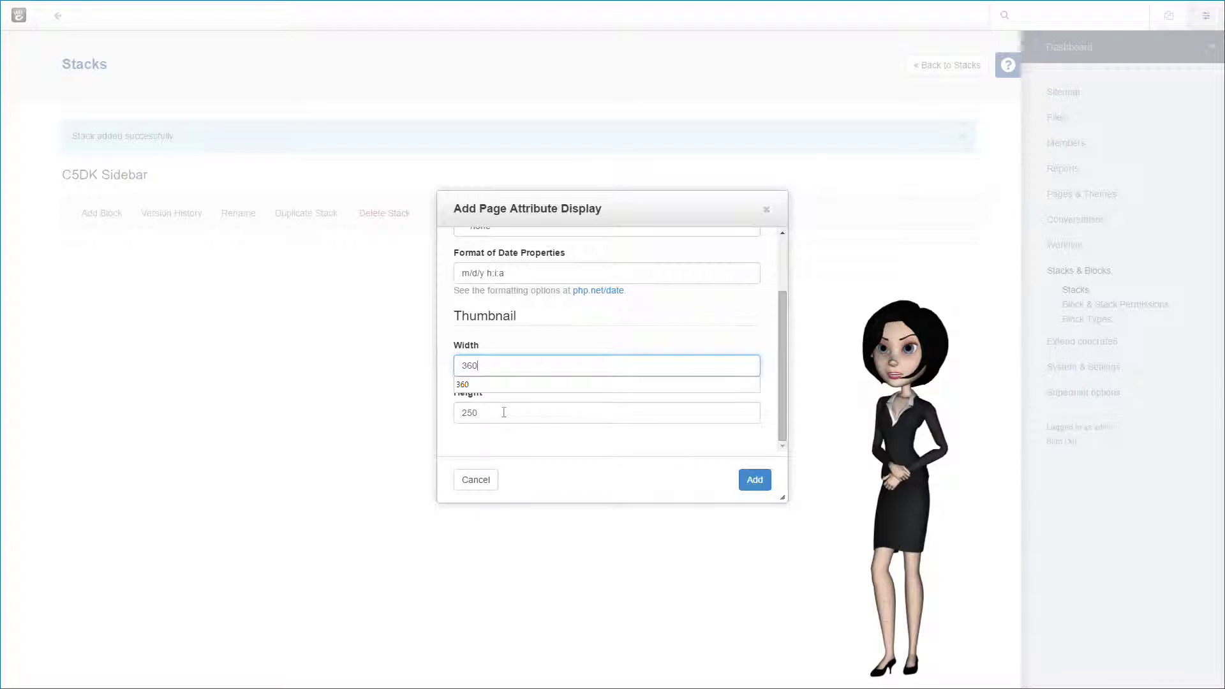
pyautogui.doubleClick(501, 412)
pyautogui.write('360')
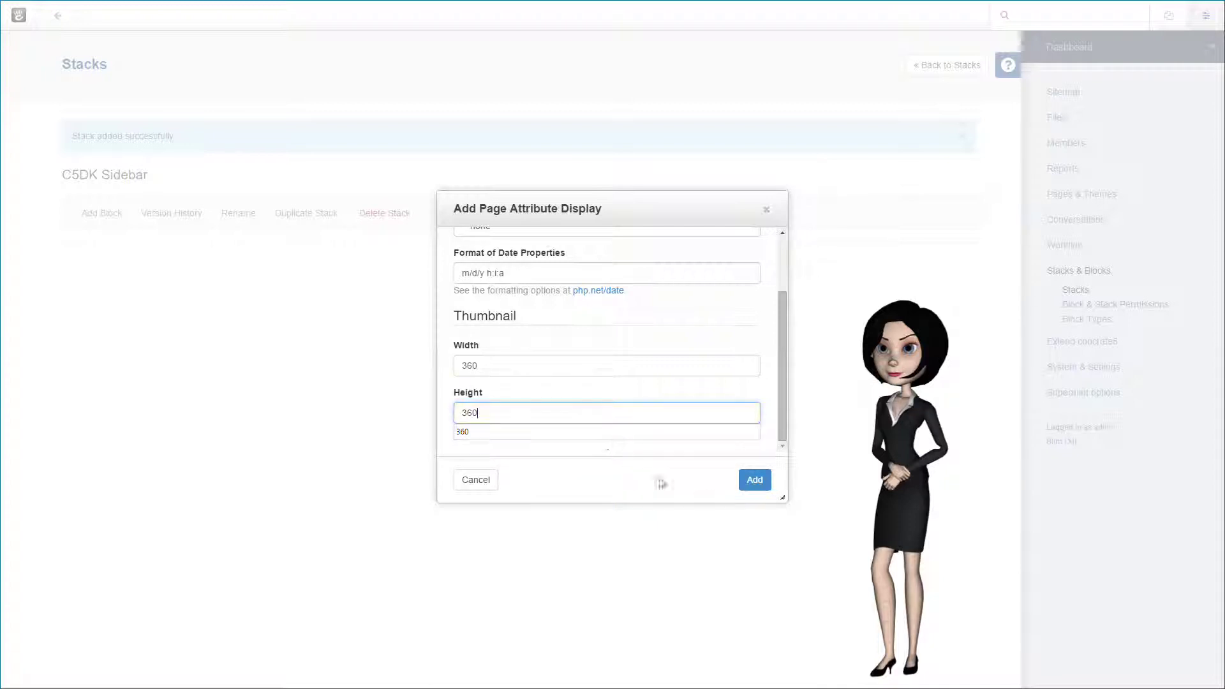
pyautogui.click(714, 479)
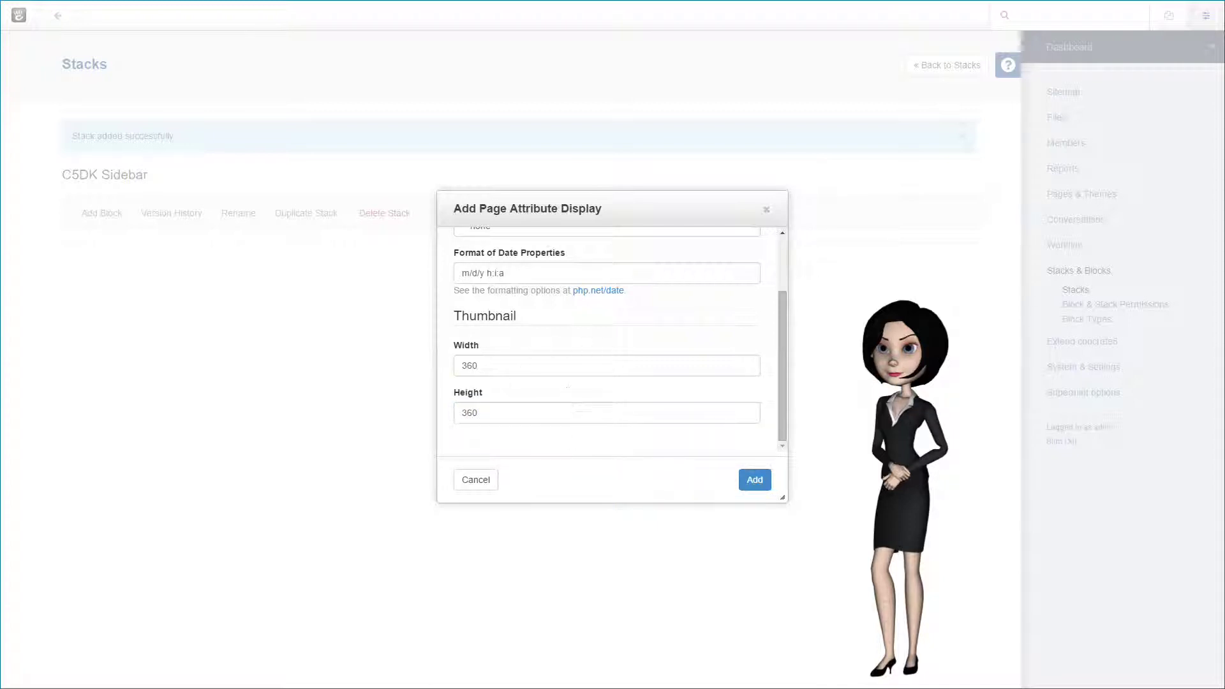
# - Add the Thumbnail block to the sidebar stack and reopen the block type list
pyautogui.click(755, 480)
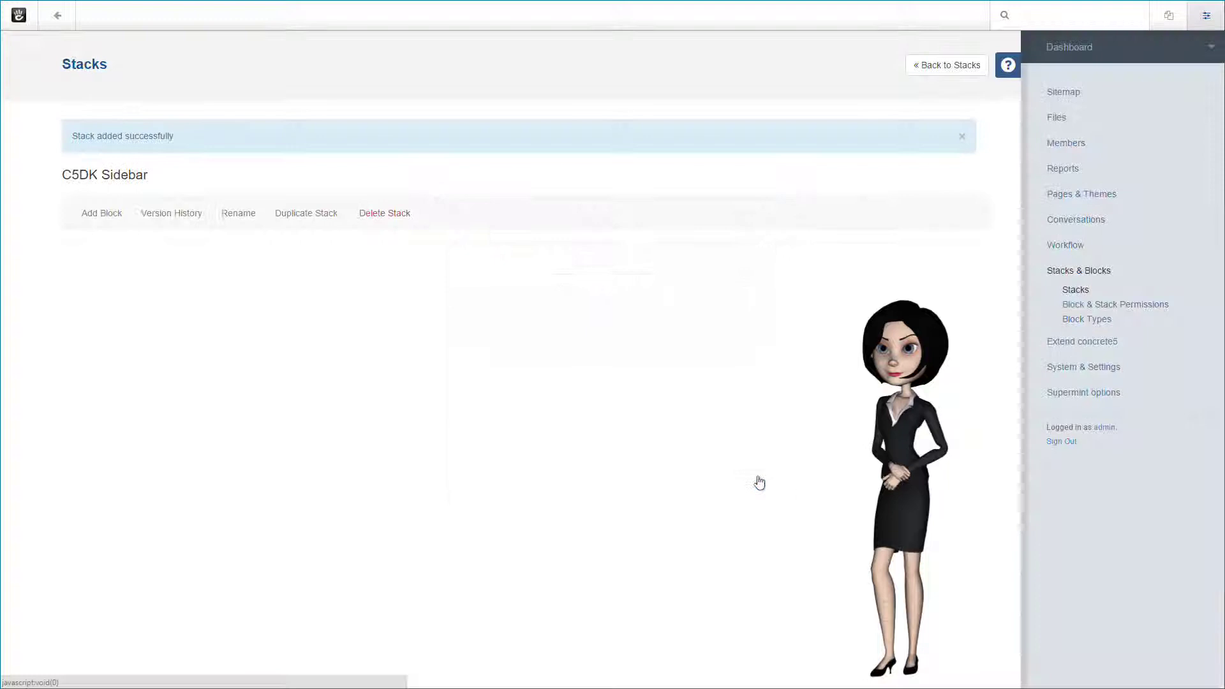
pyautogui.click(102, 217)
pyautogui.click(107, 242)
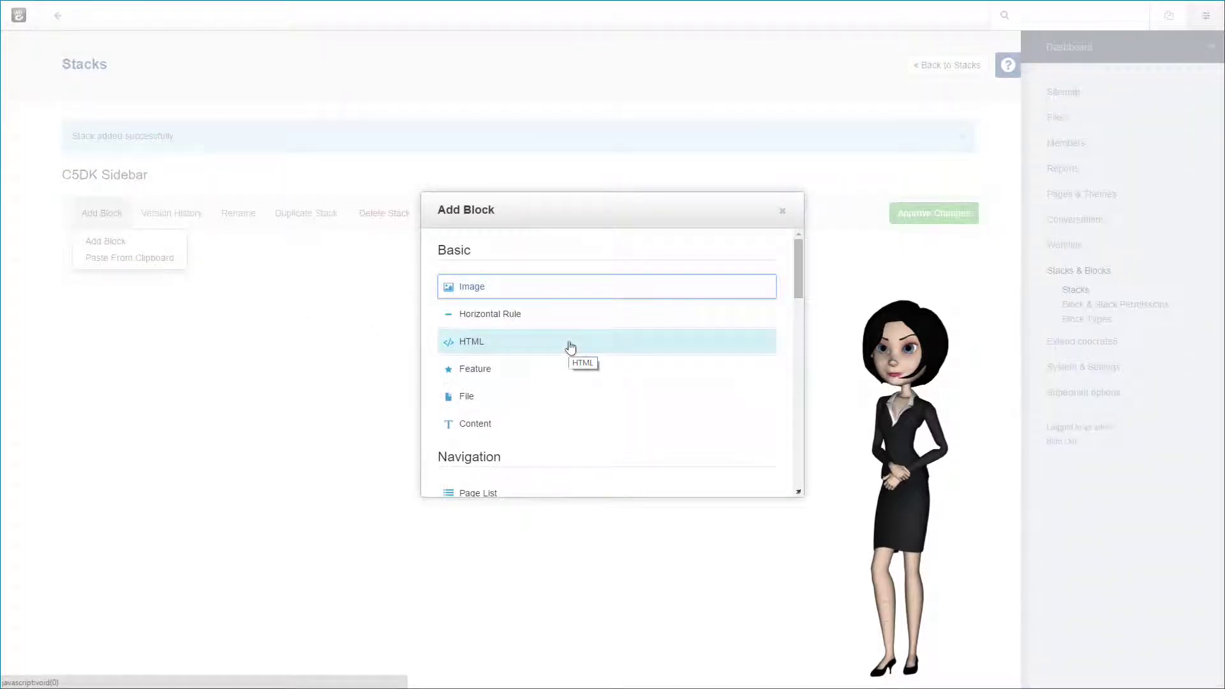
pyautogui.scroll(-3, 570, 346)
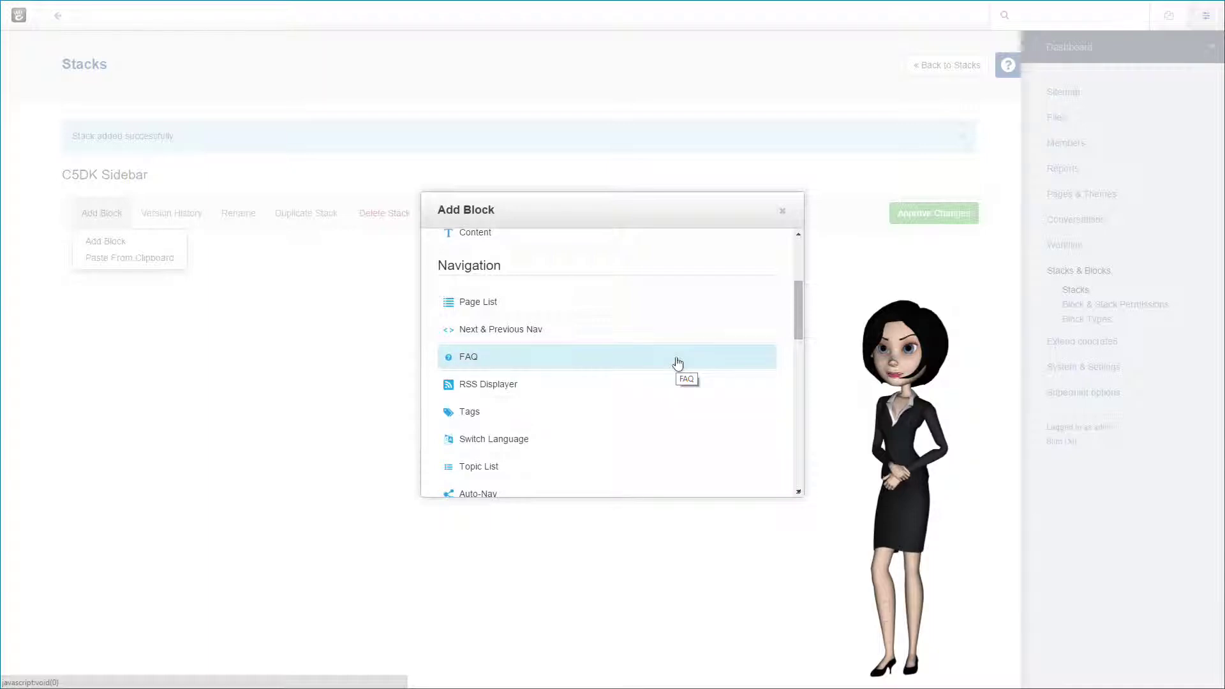
pyautogui.scroll(-1, 677, 362)
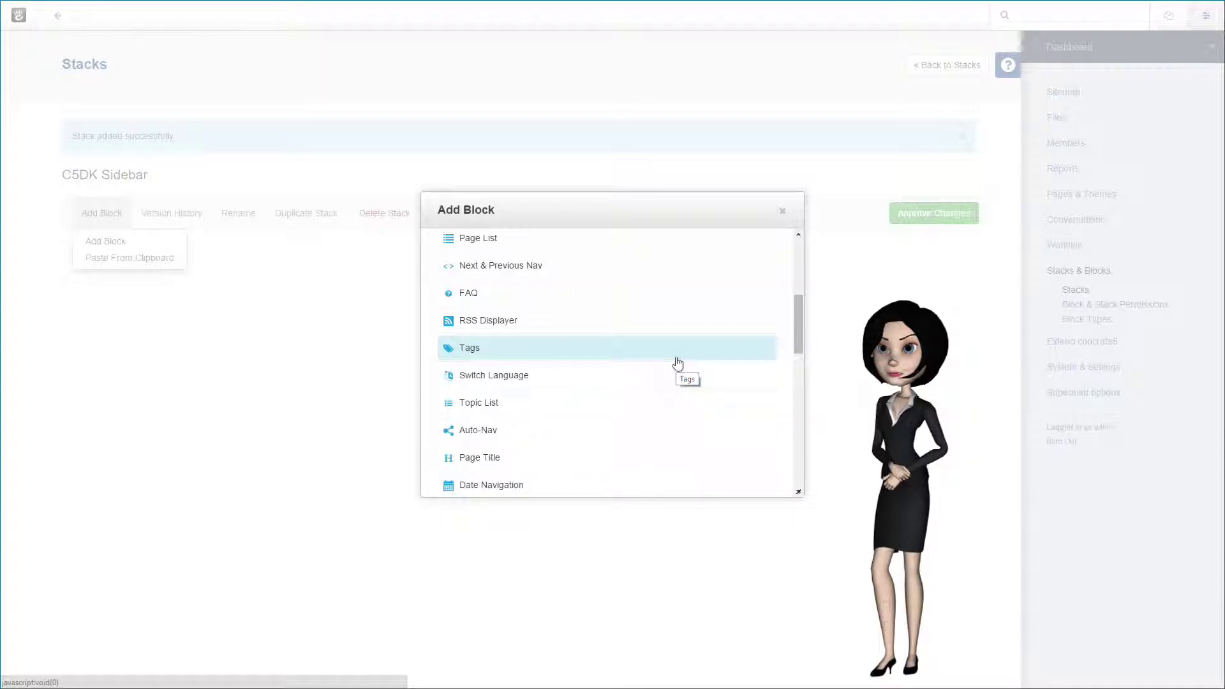
pyautogui.scroll(-1, 677, 362)
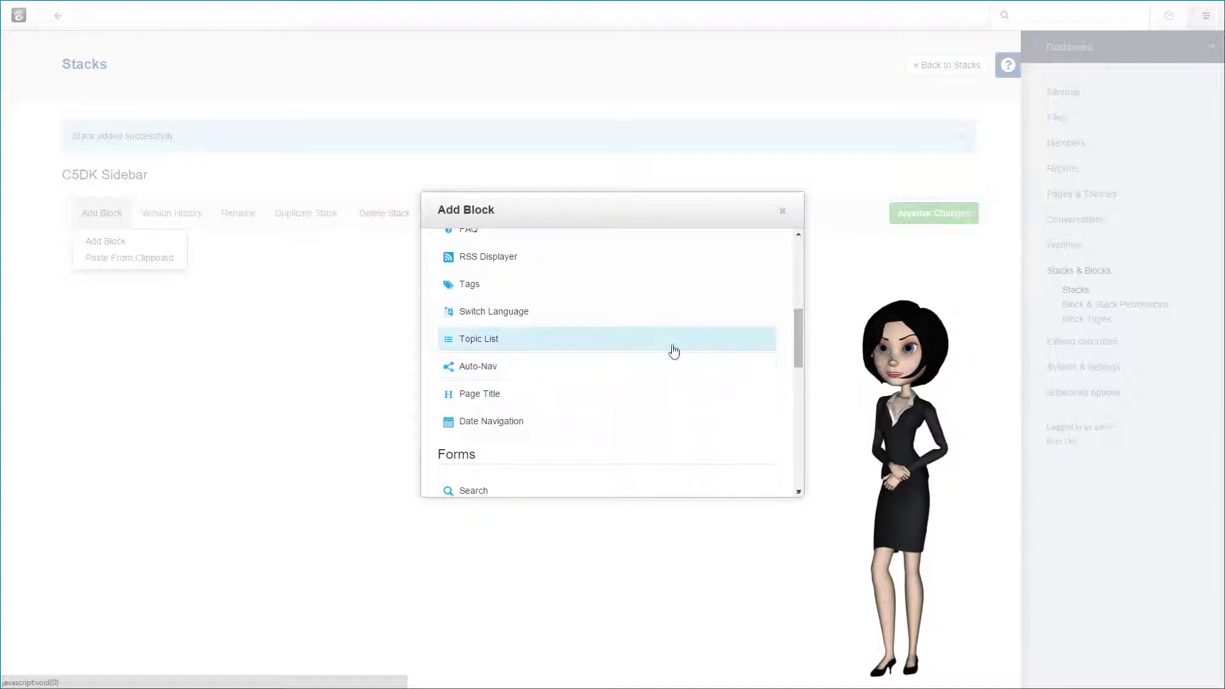
# - Start a Topic List block, keeping Search mode and checking the Topic Tree choice
pyautogui.press('Escape')
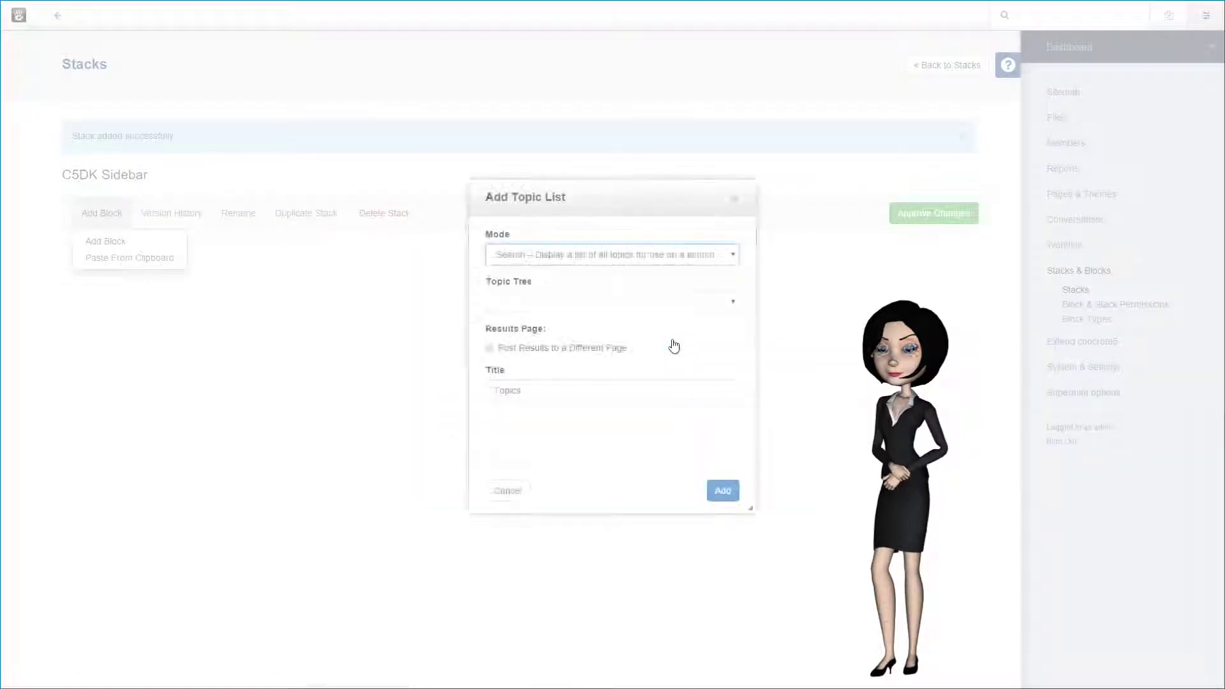
pyautogui.click(731, 256)
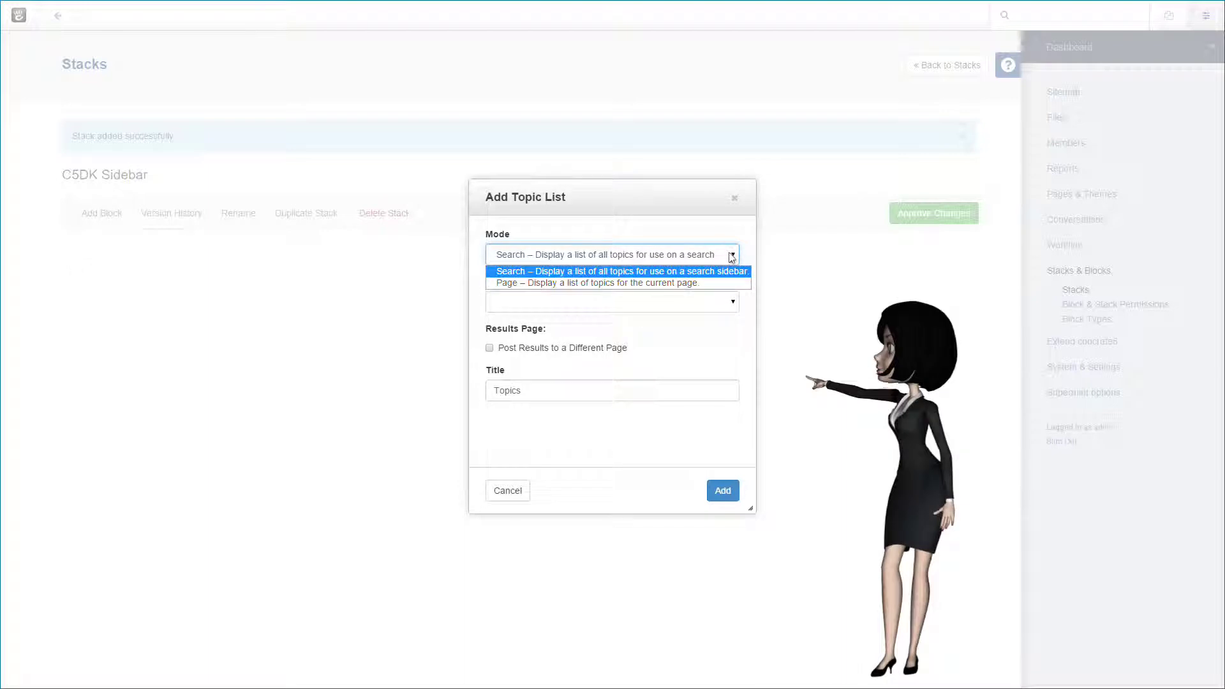
pyautogui.click(587, 328)
pyautogui.click(732, 301)
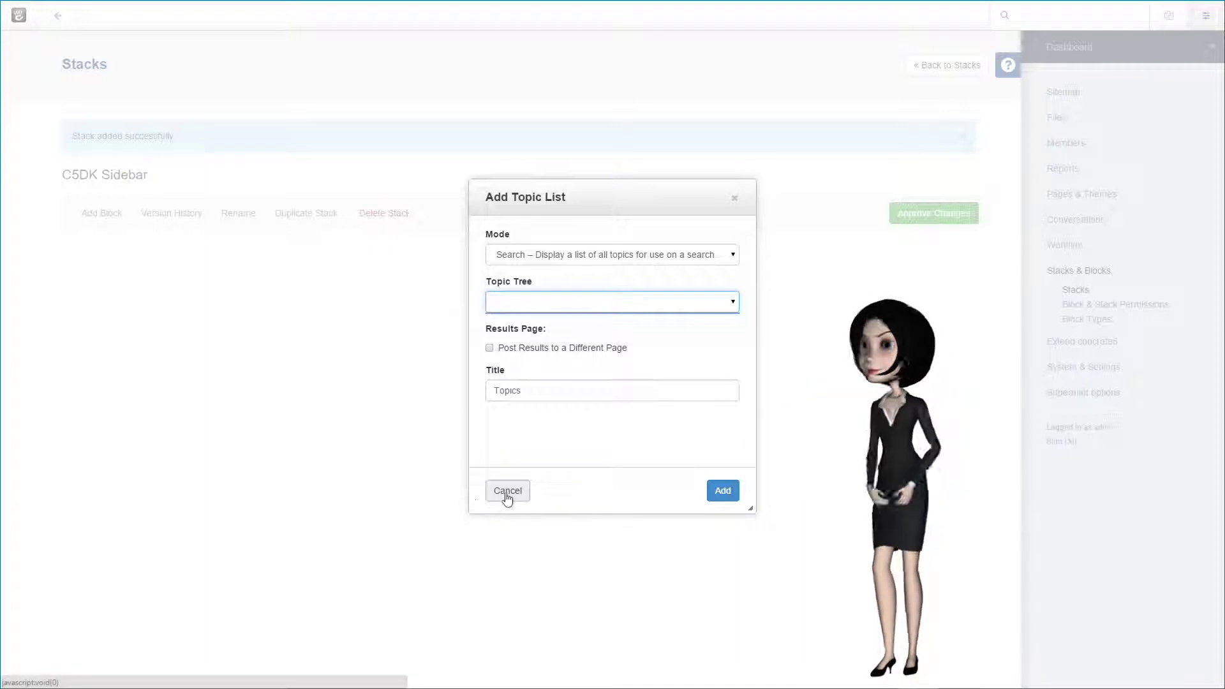
# - Cancel the Topic List block, approve the C5DK Sidebar stack, and return to Stacks
pyautogui.click(507, 492)
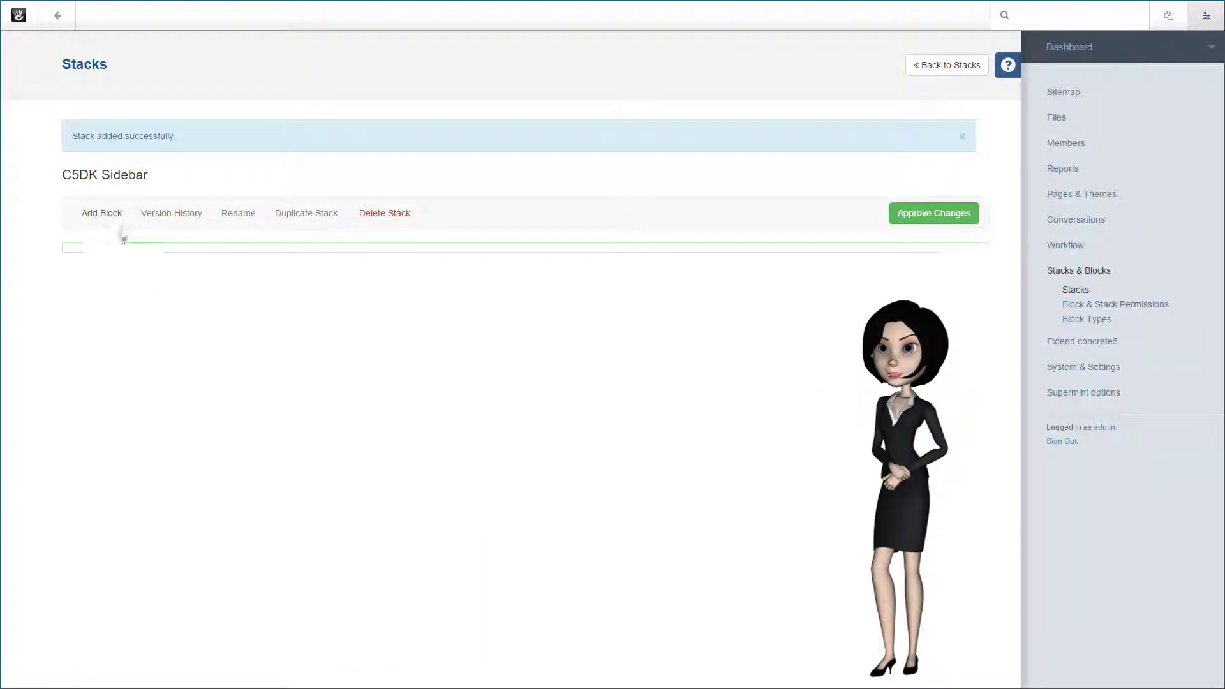
pyautogui.click(917, 221)
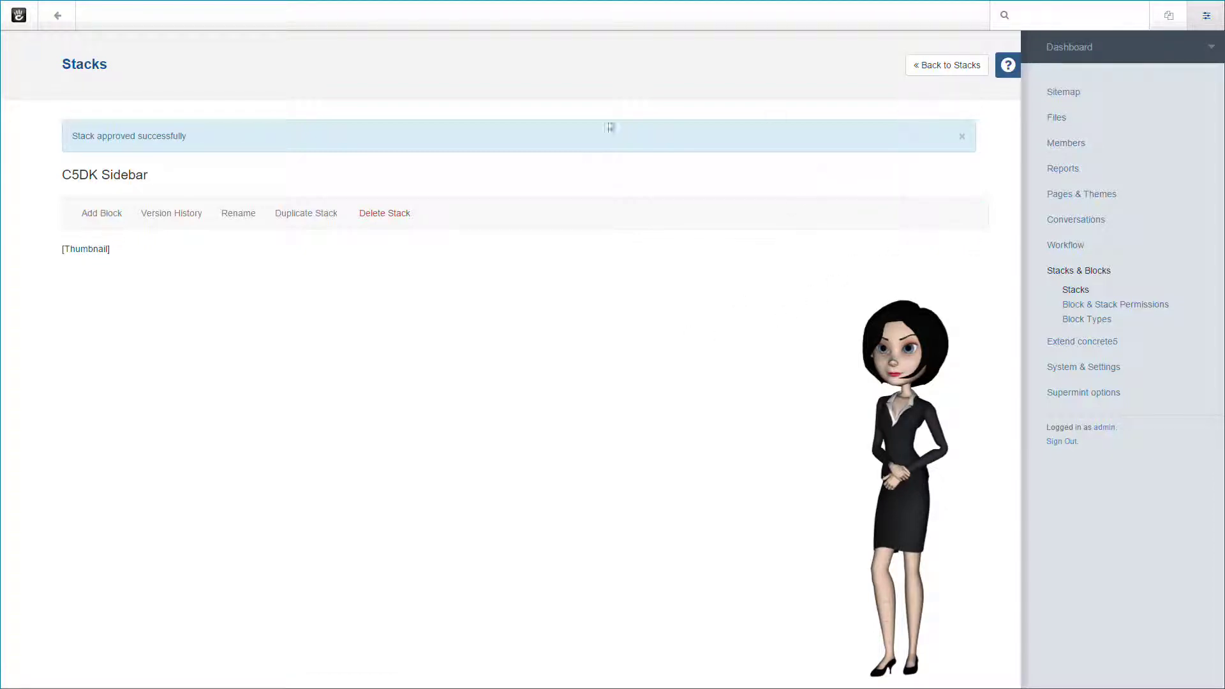
pyautogui.click(955, 66)
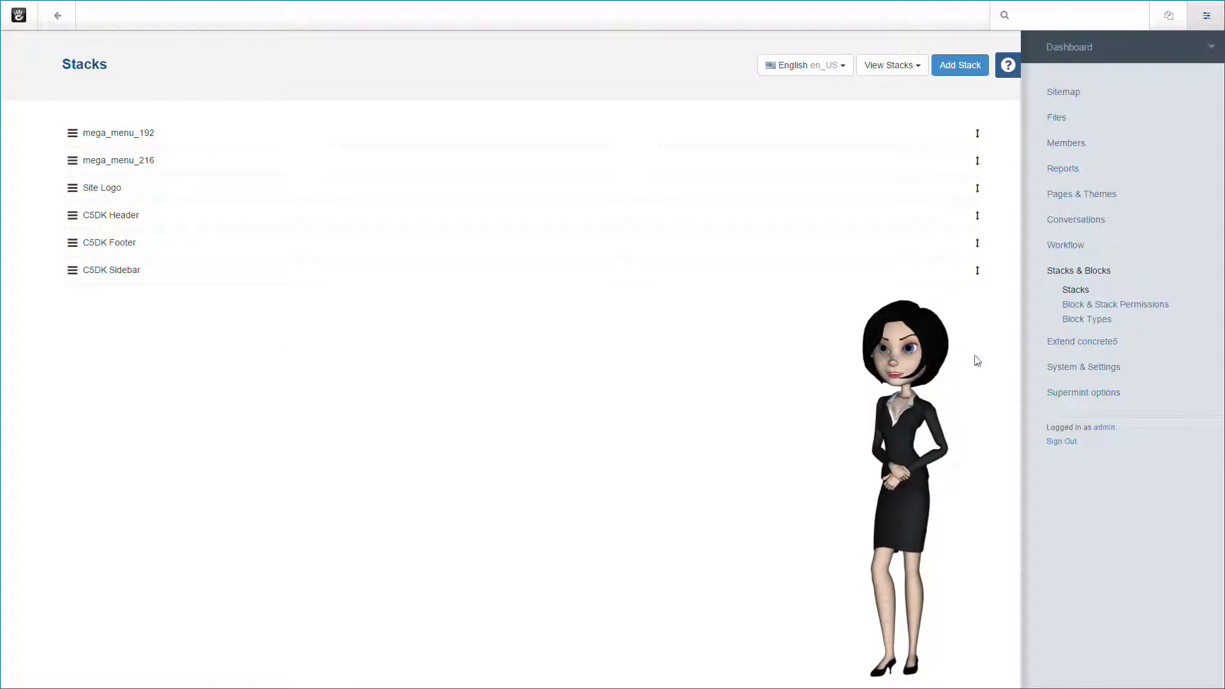
# - Open the C5DK Blog English compose form from Pages & Themes > Page Types
pyautogui.click(1086, 196)
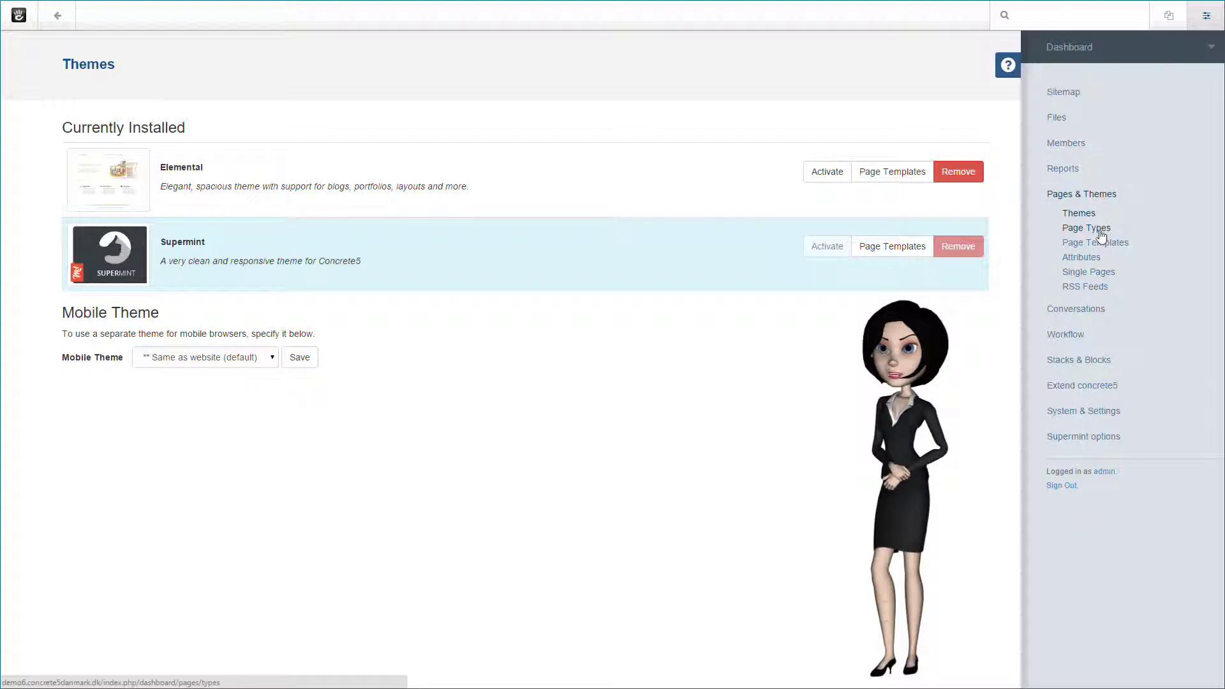
pyautogui.click(1100, 232)
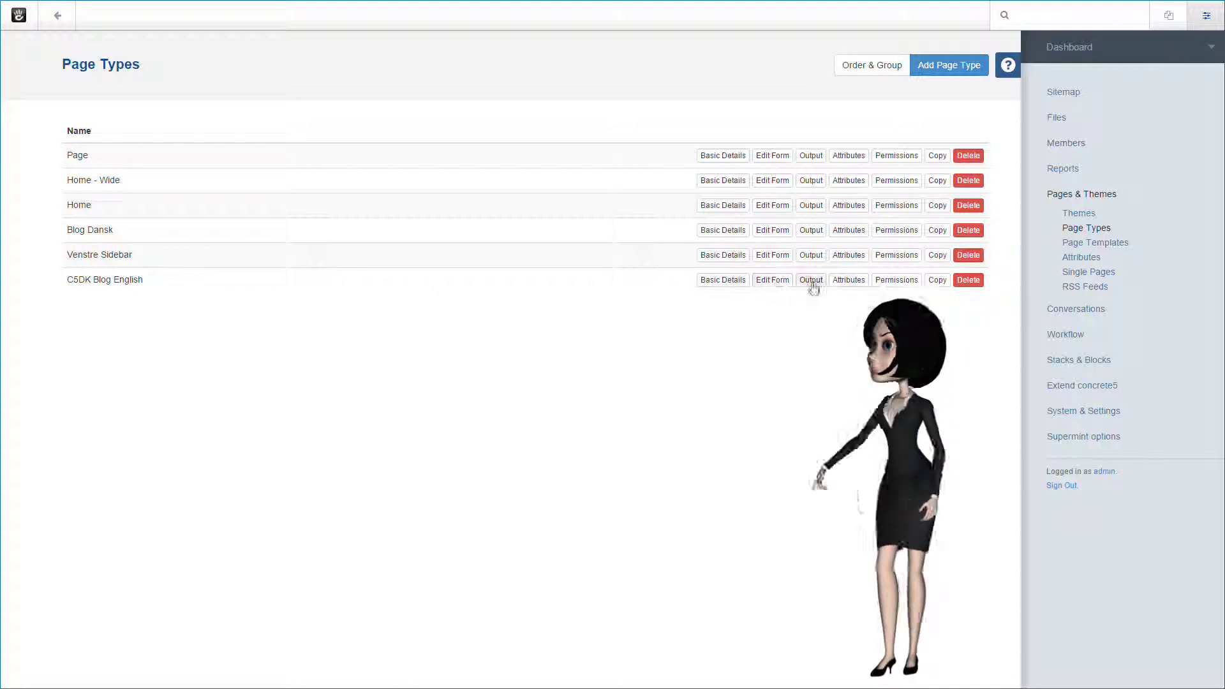
pyautogui.click(778, 282)
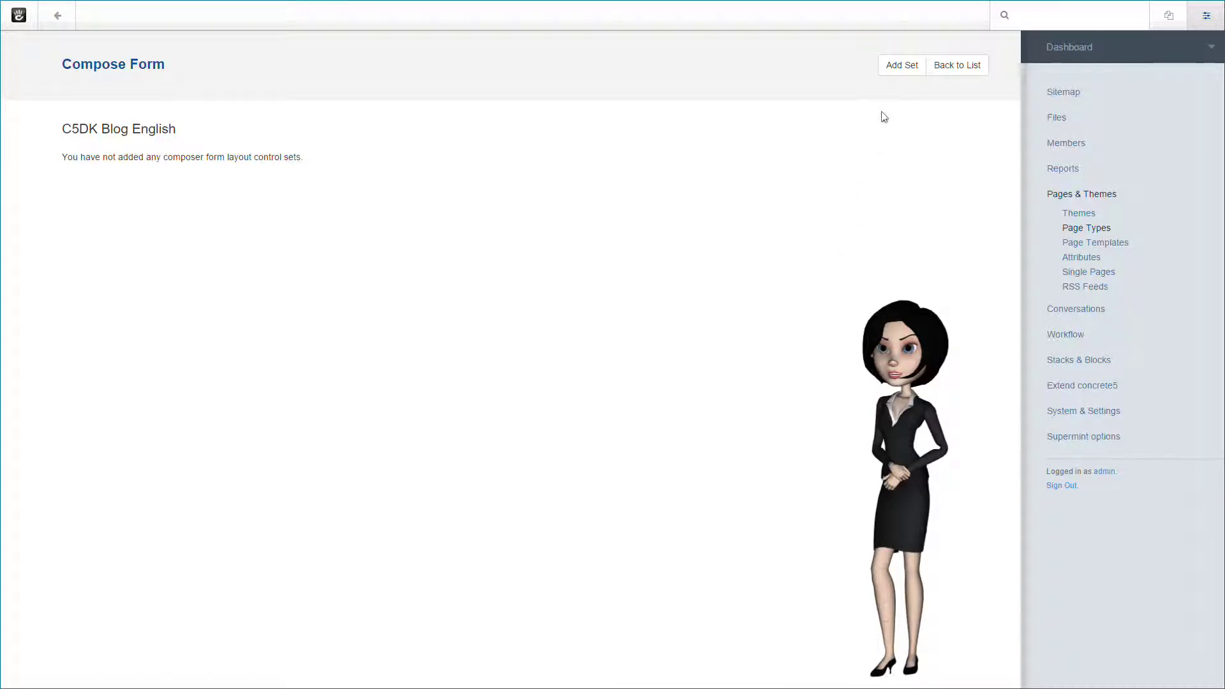
# - Add a control set named Page Settings to the compose form
pyautogui.click(899, 65)
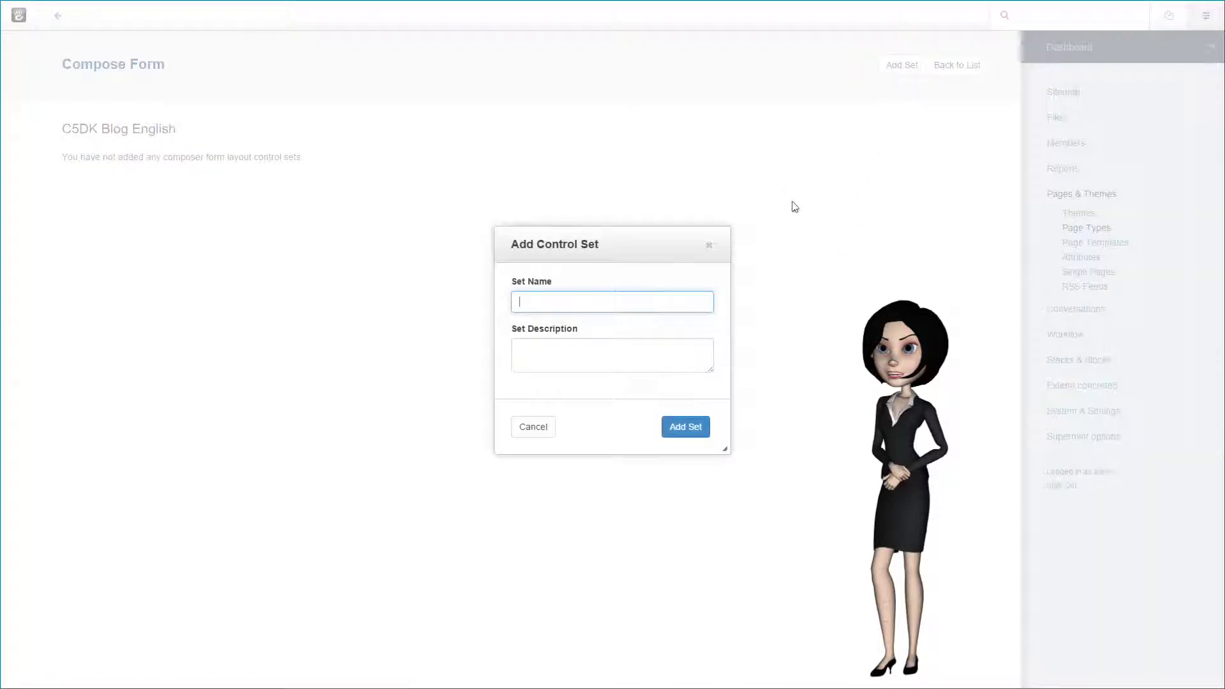
pyautogui.click(594, 305)
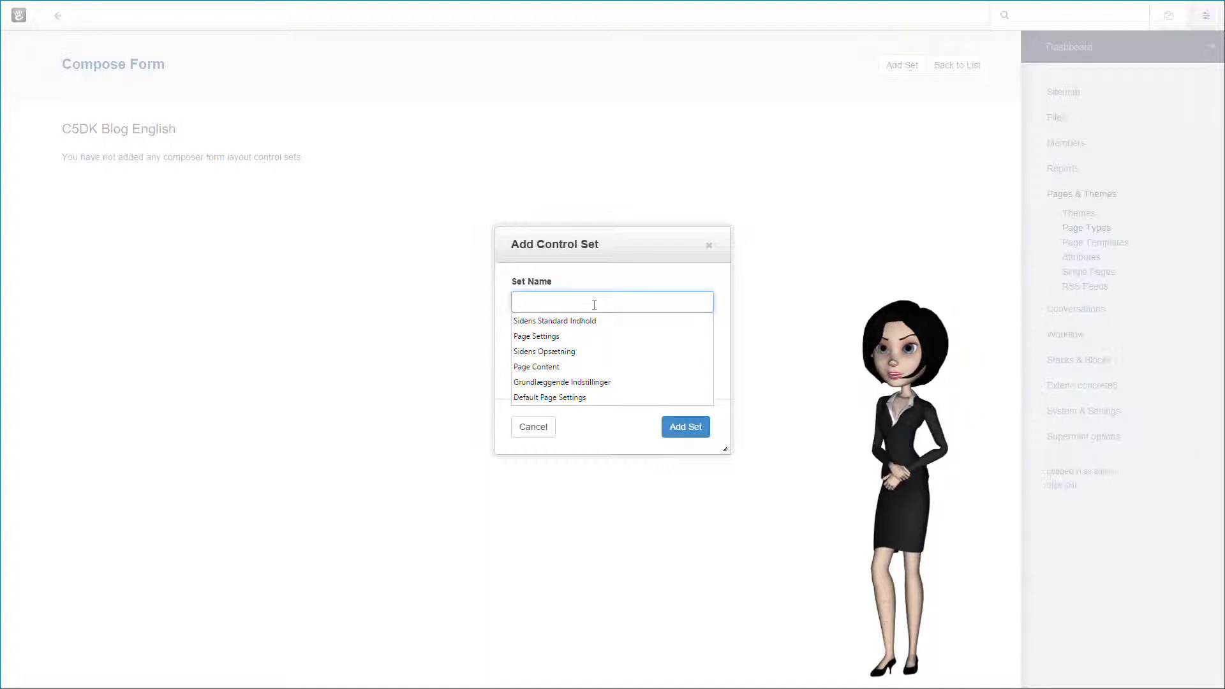
pyautogui.click(588, 336)
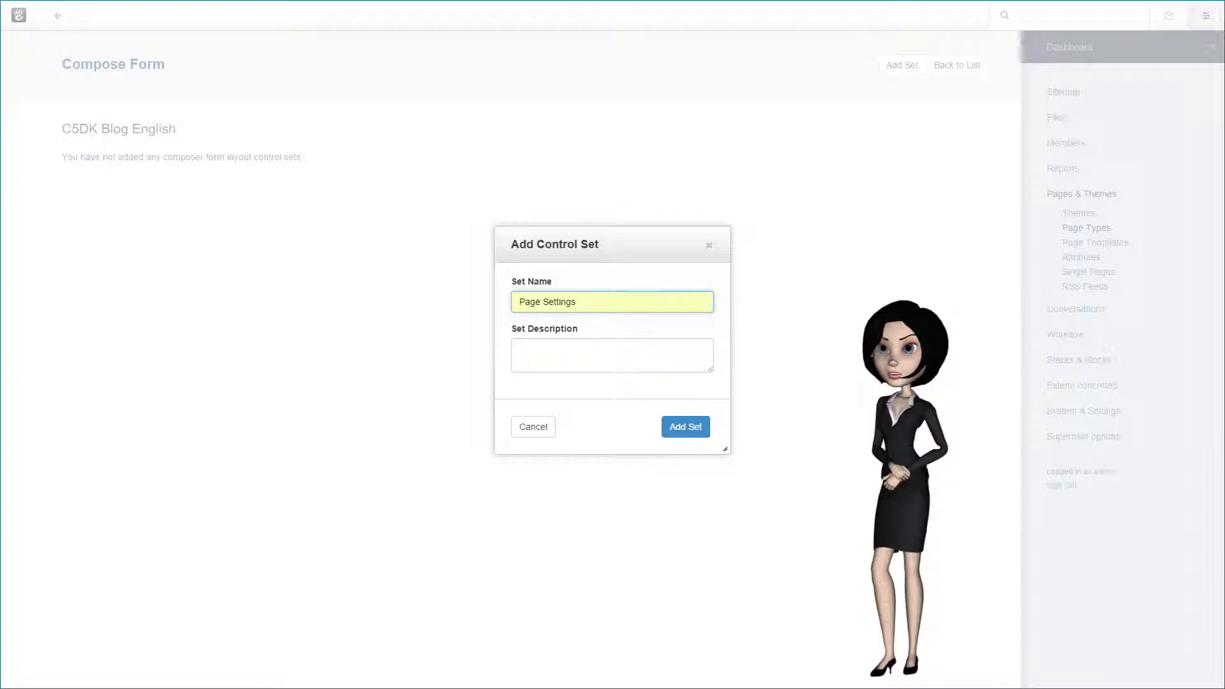
pyautogui.click(677, 431)
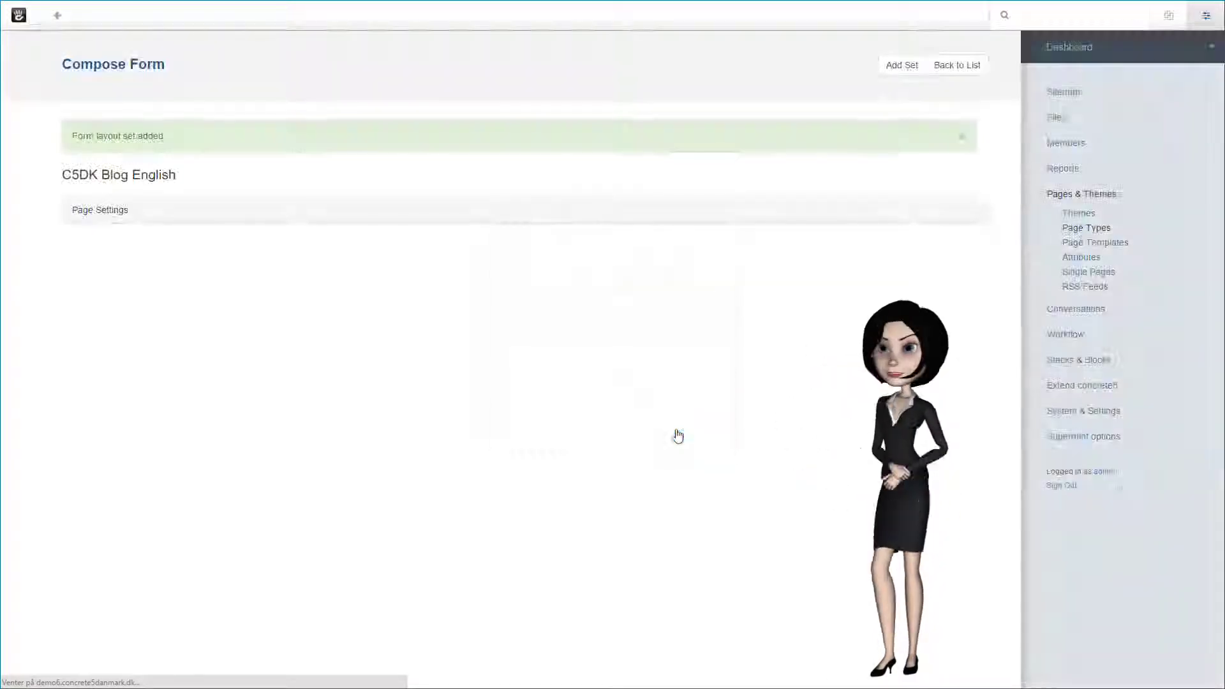
# - Add a second control set named Page Content
pyautogui.click(902, 65)
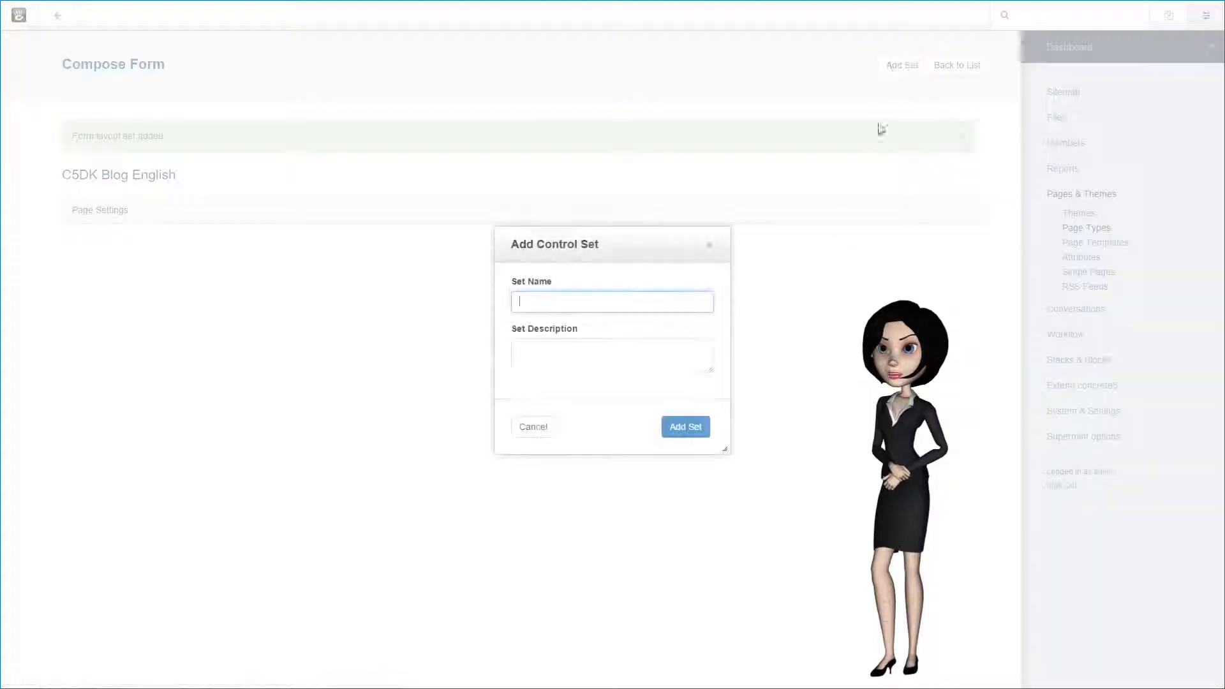
pyautogui.click(627, 303)
pyautogui.click(593, 367)
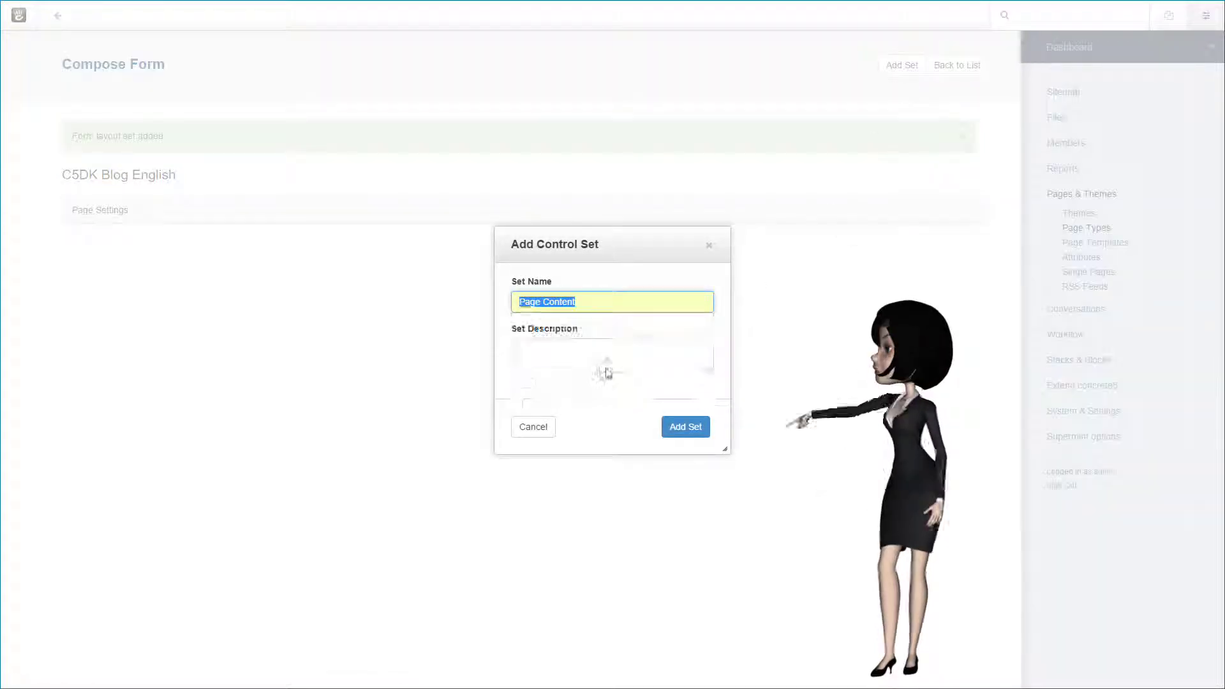
pyautogui.click(678, 428)
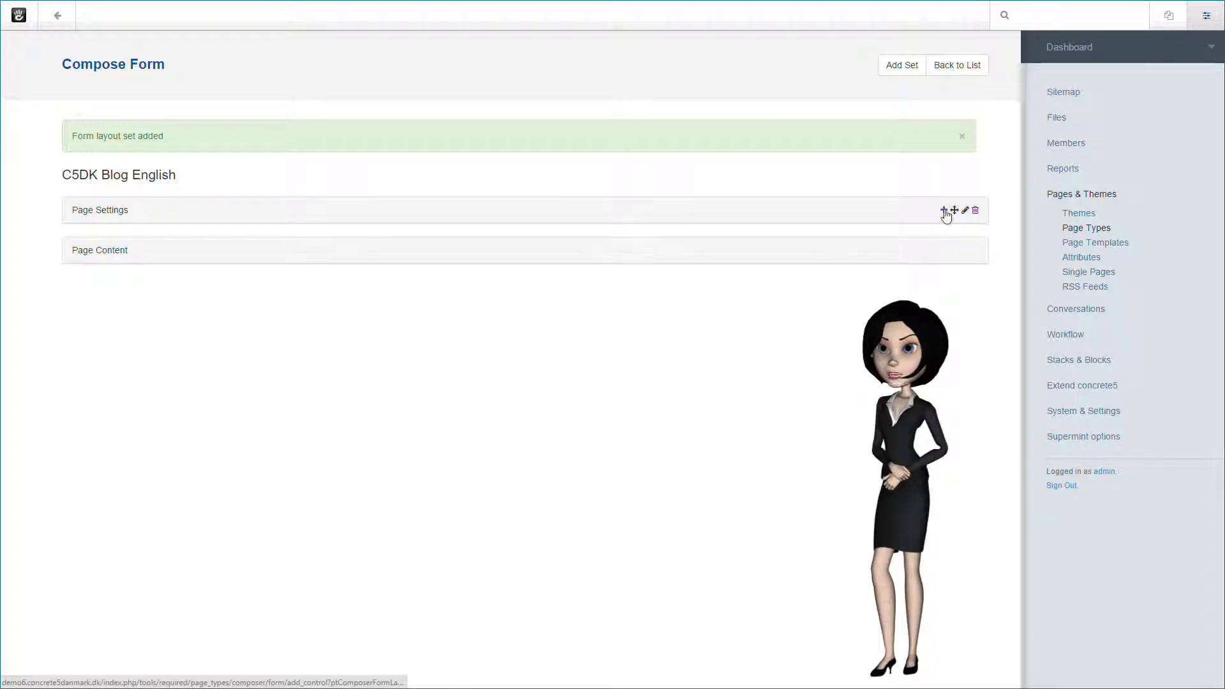
# - Add the built-in Page Name and URL Slug properties to Page Settings
pyautogui.click(944, 211)
pyautogui.click(517, 246)
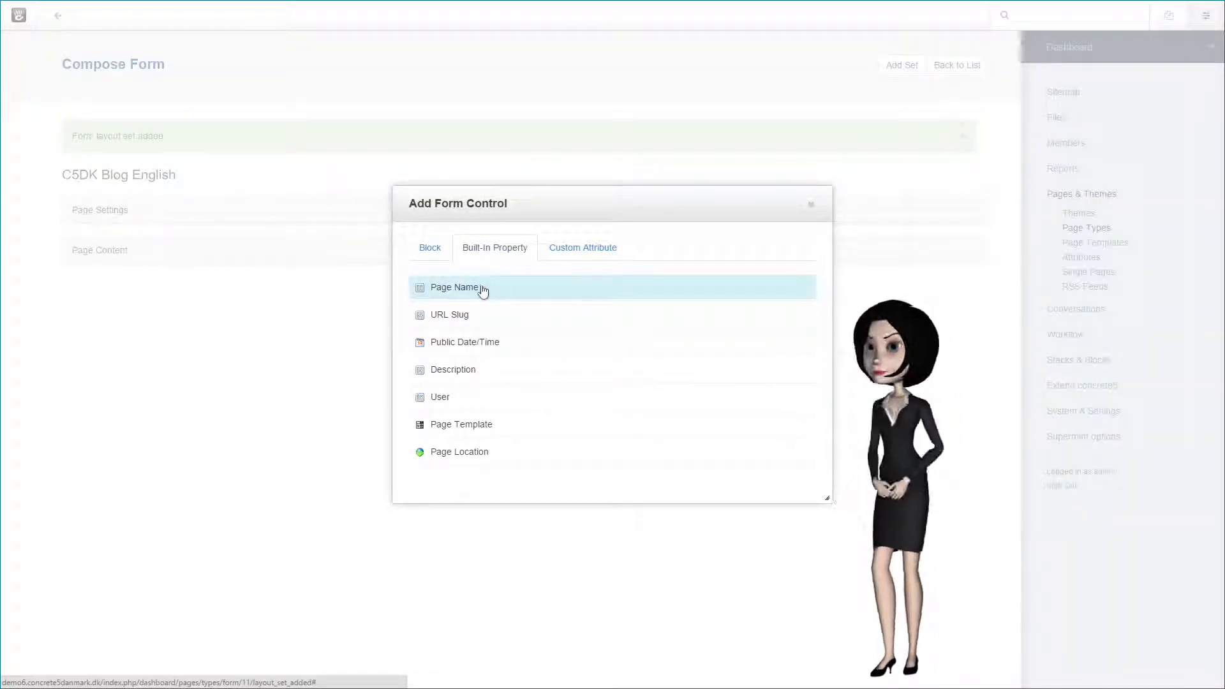
pyautogui.click(490, 288)
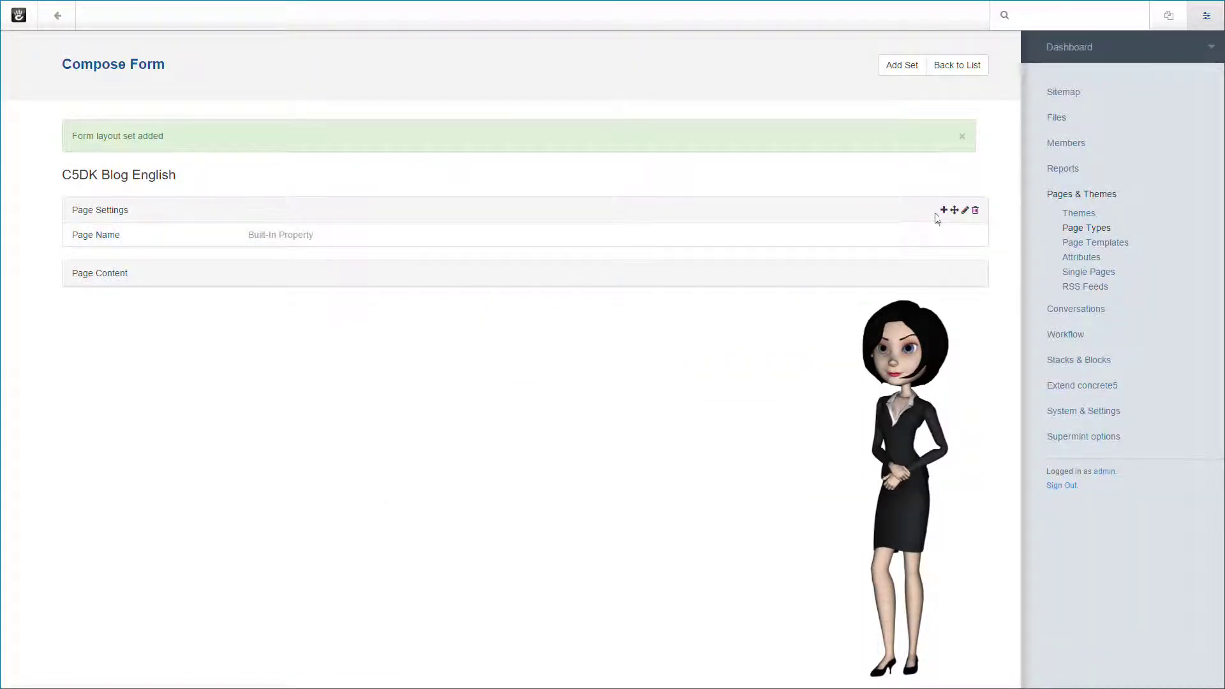
pyautogui.click(943, 212)
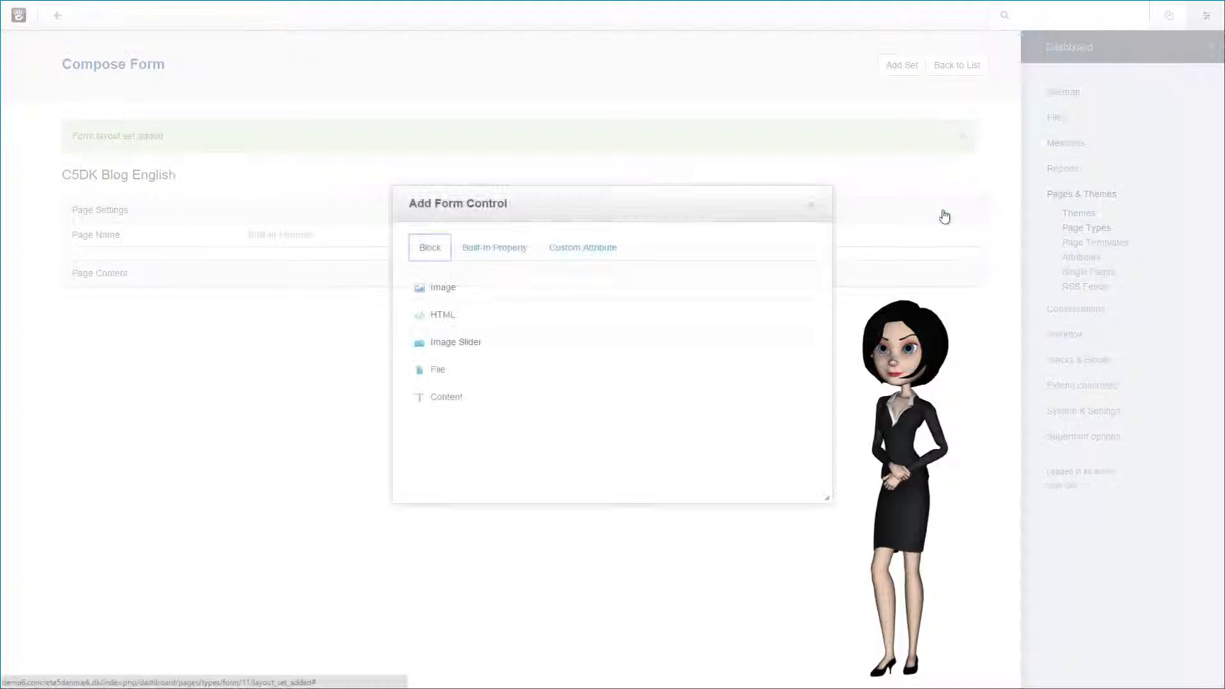
pyautogui.click(510, 249)
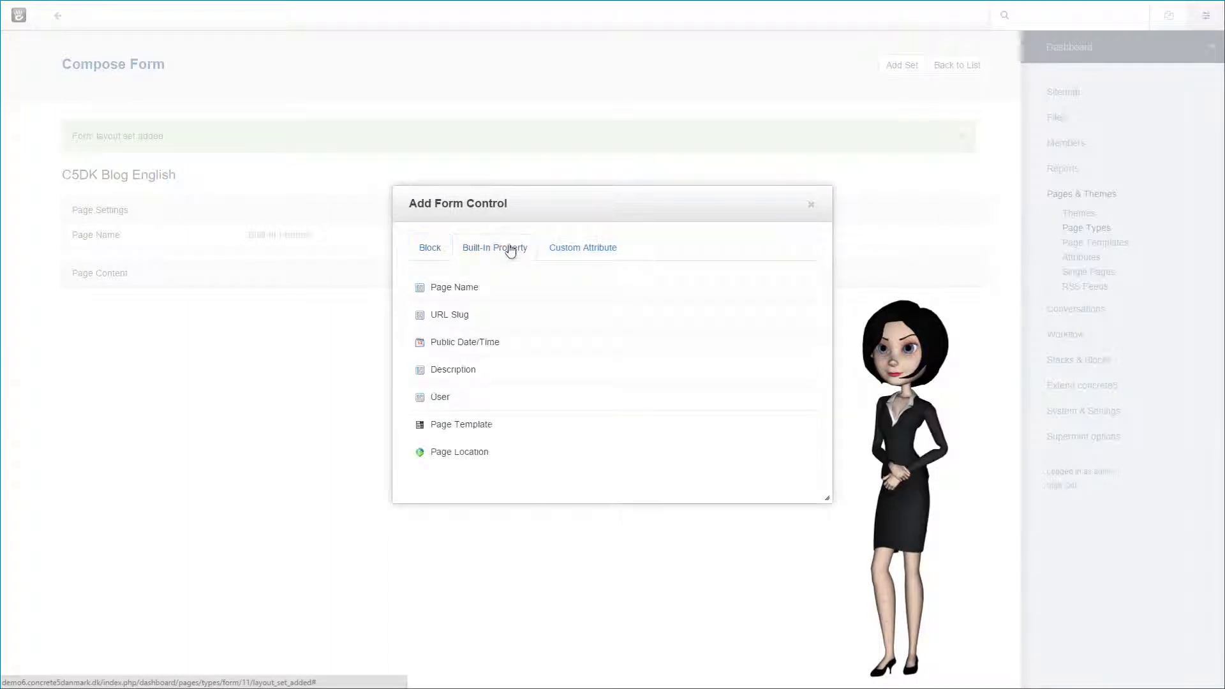
pyautogui.click(470, 316)
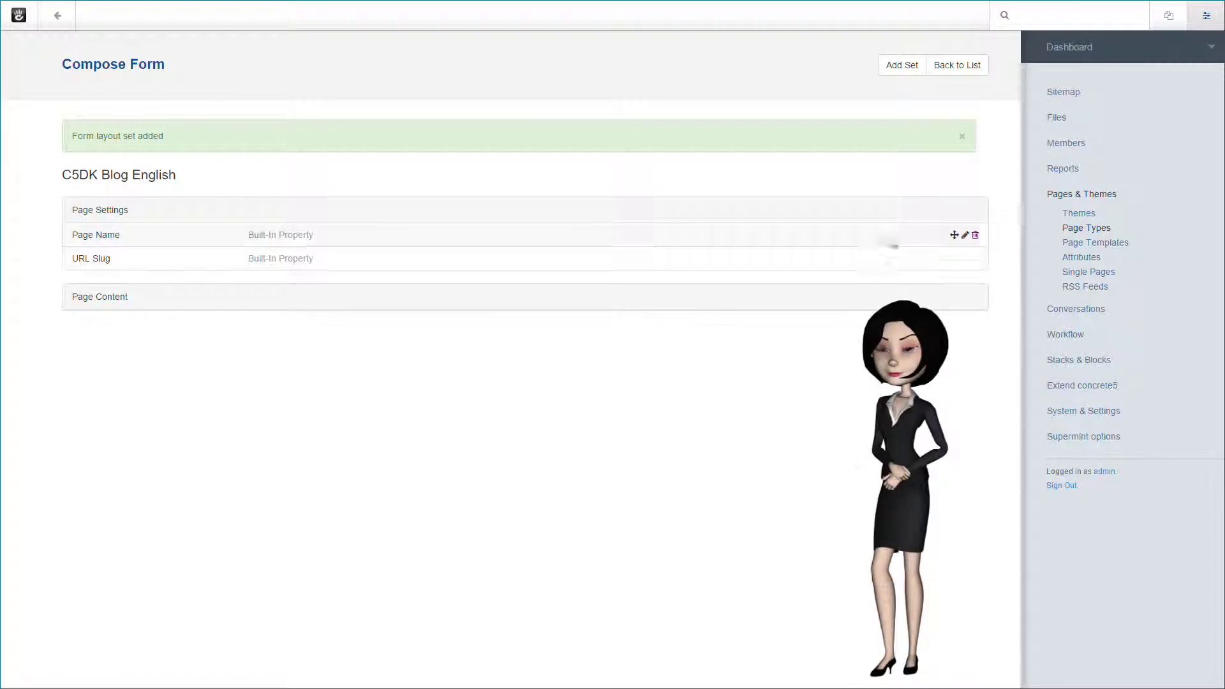
# - Add the built-in Public Date/Time, Description and Page Location properties to Page Settings
pyautogui.moveTo(948, 221)
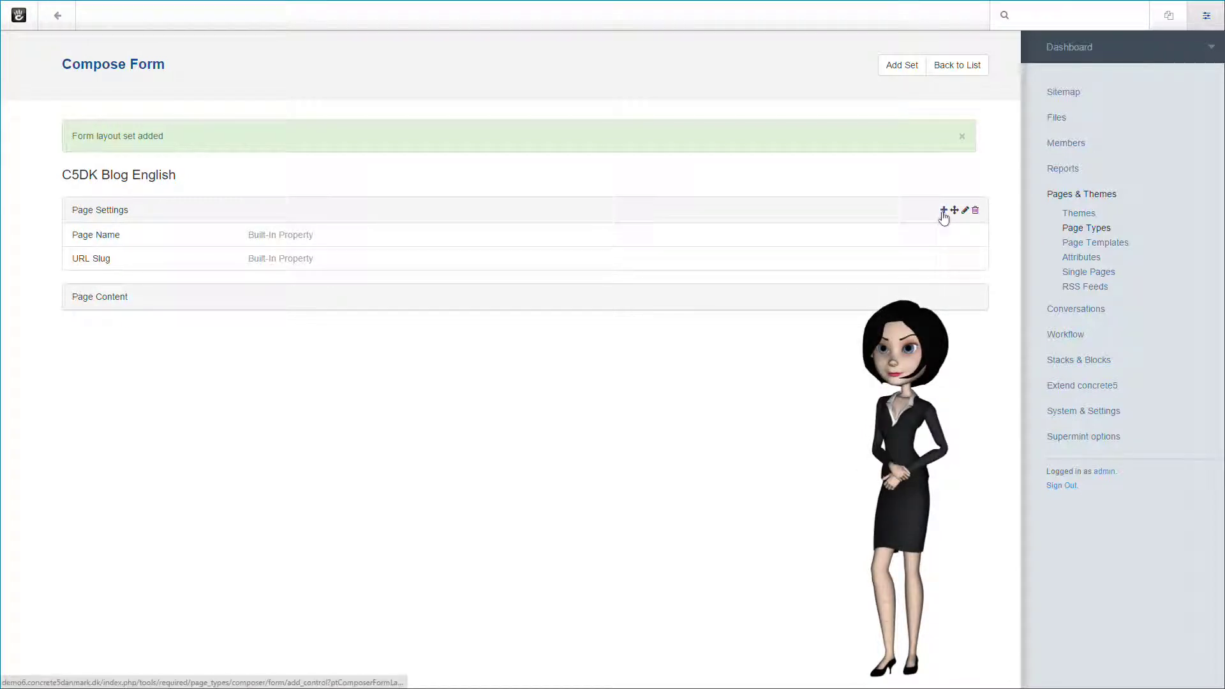
pyautogui.click(940, 212)
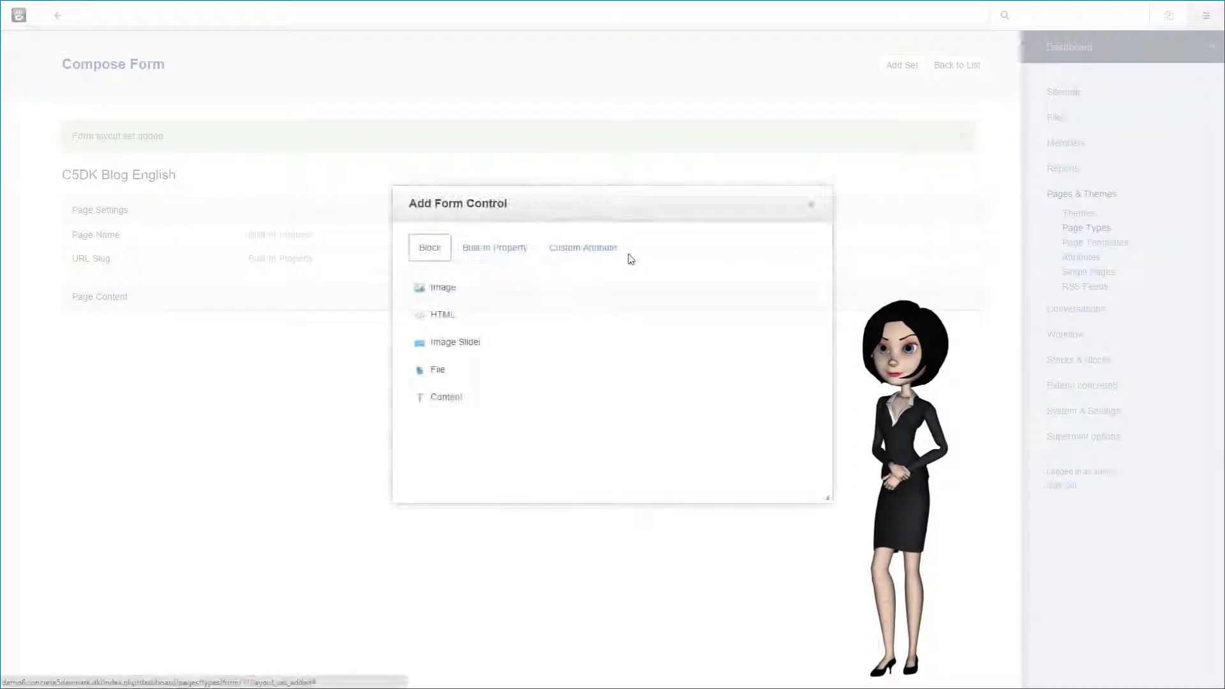
pyautogui.click(522, 252)
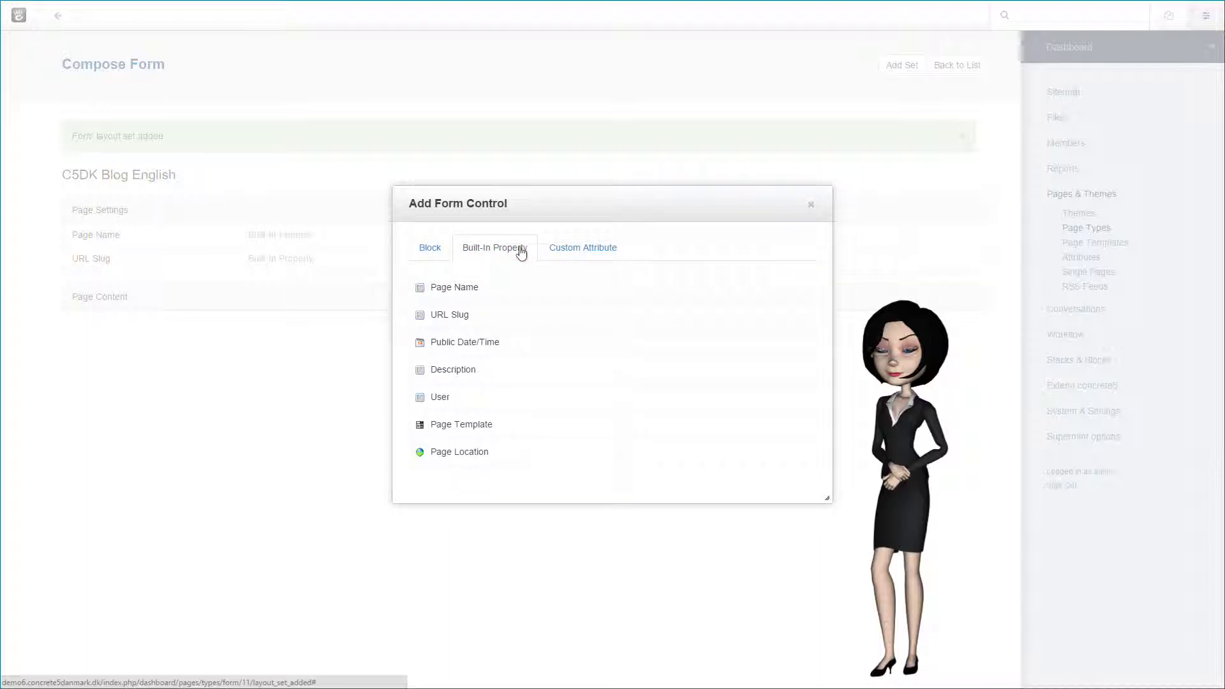
pyautogui.click(480, 345)
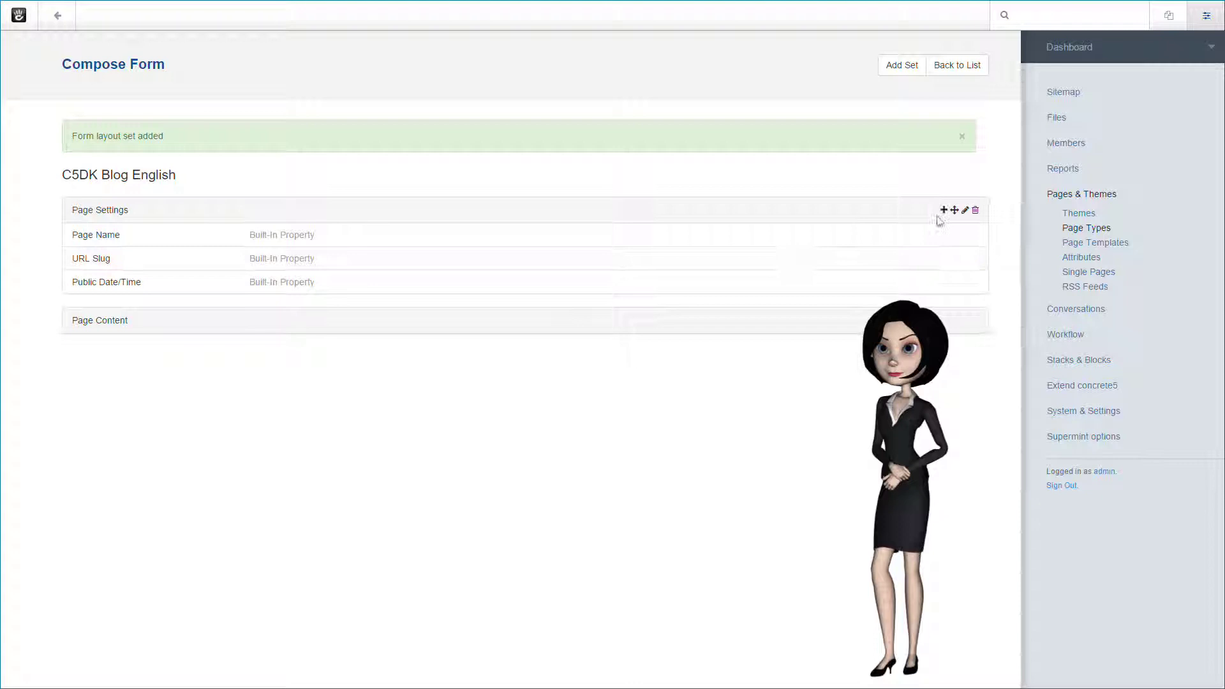
pyautogui.click(944, 211)
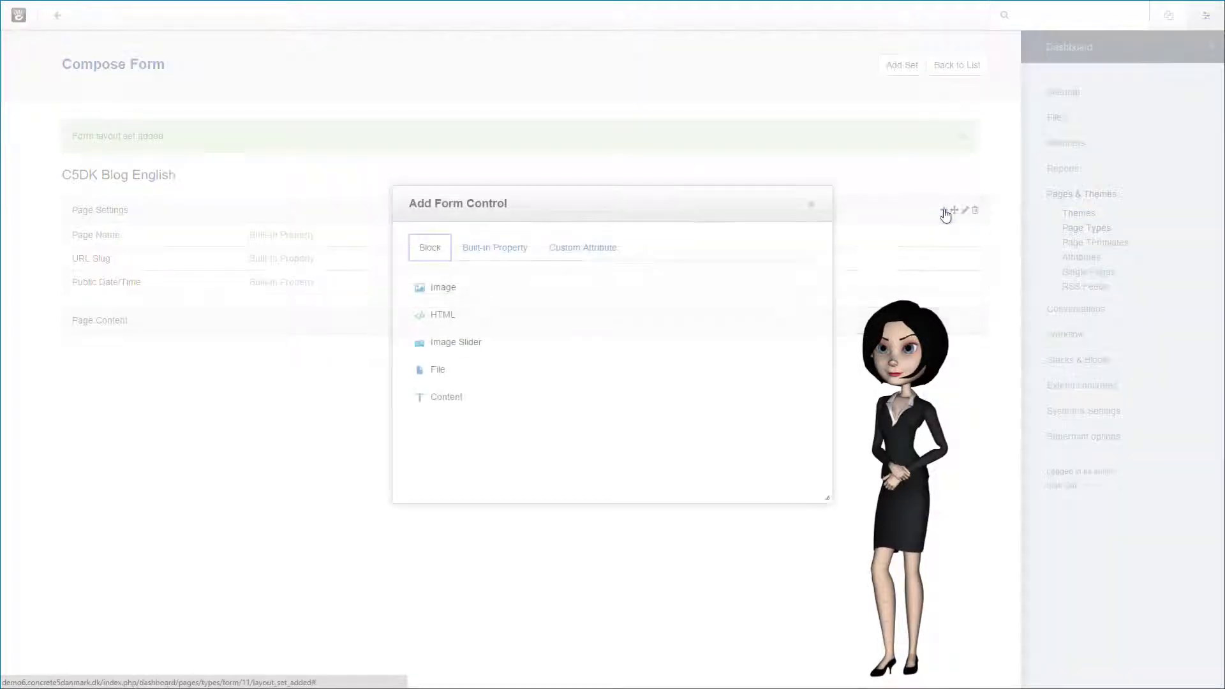
pyautogui.click(518, 248)
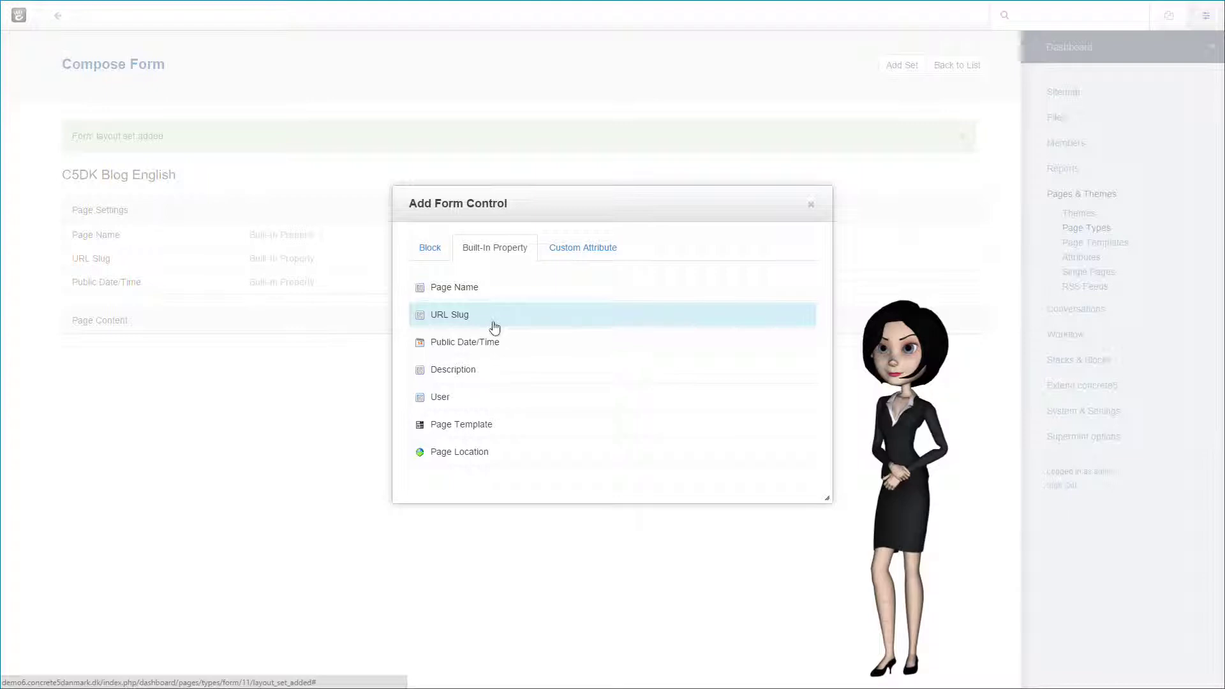
pyautogui.click(493, 374)
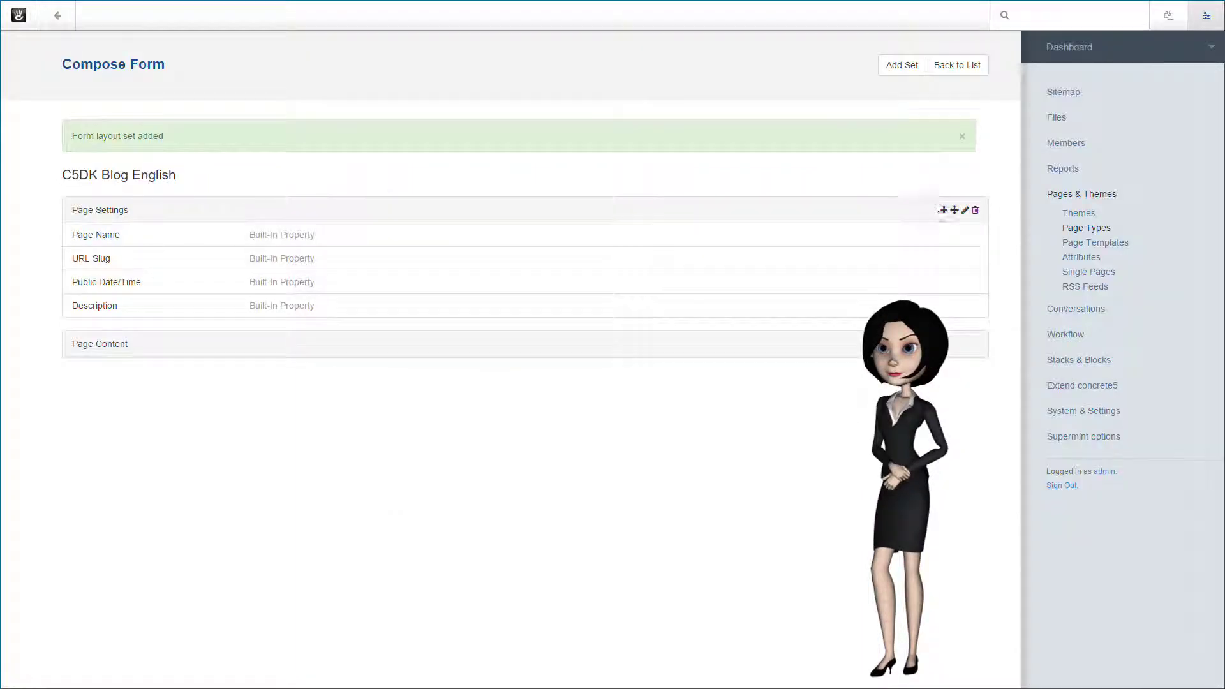
pyautogui.click(945, 211)
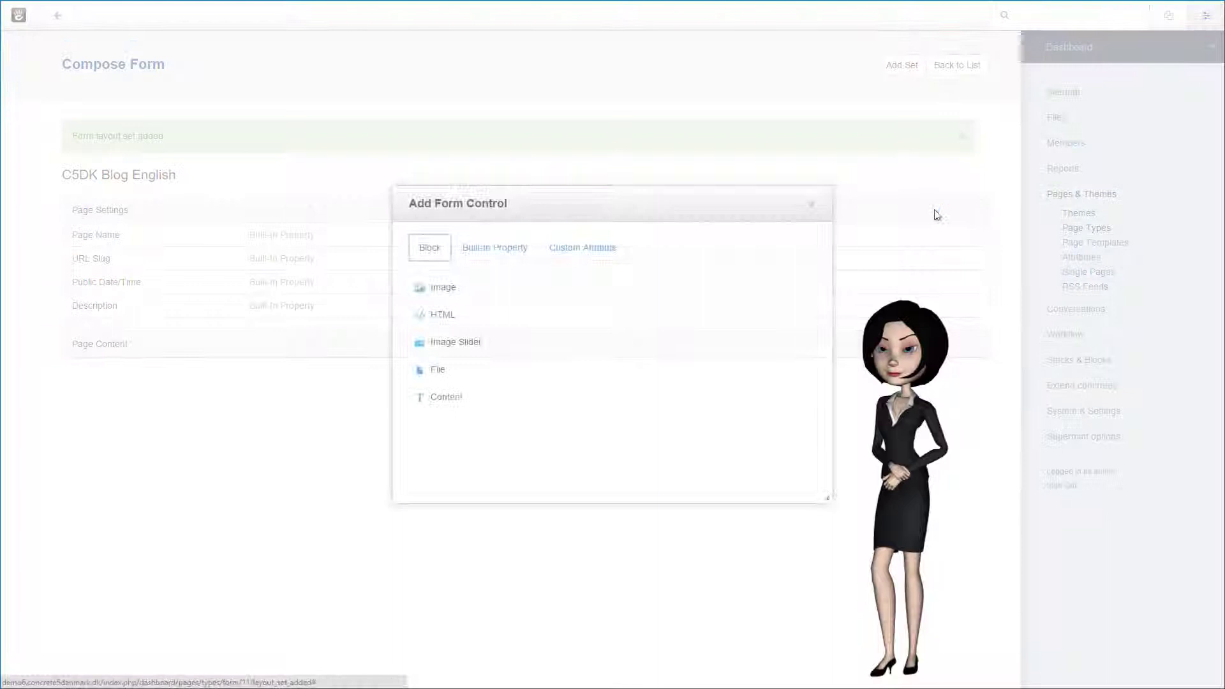
pyautogui.click(498, 249)
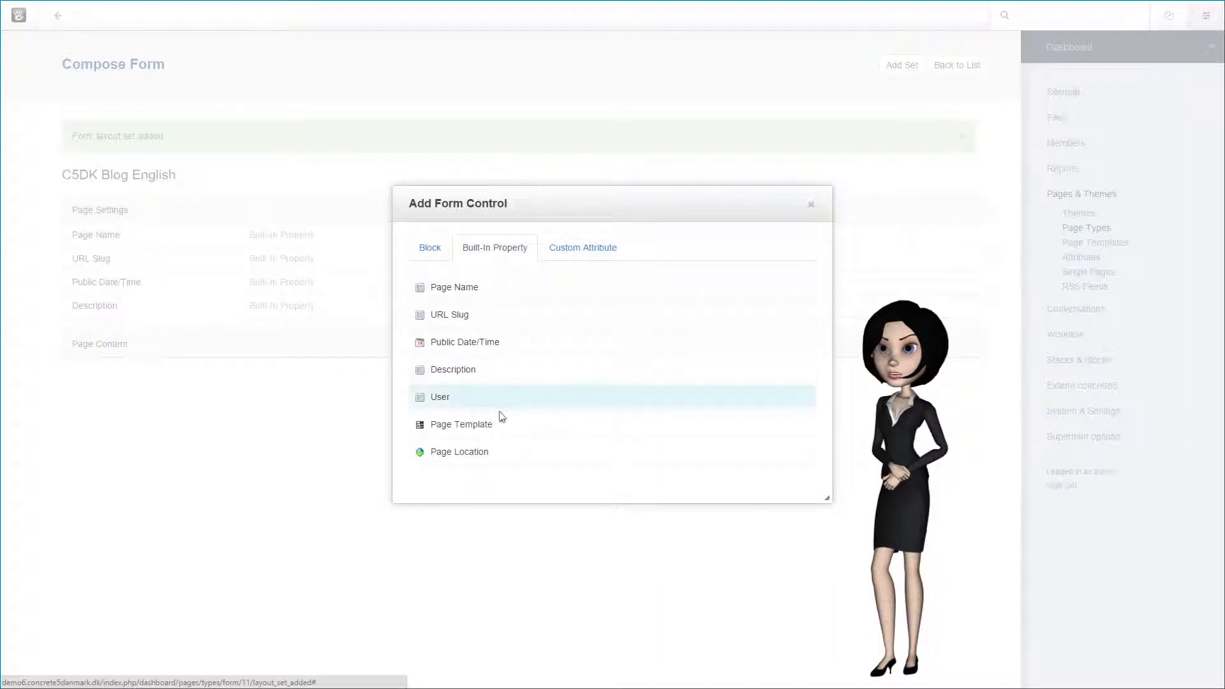
pyautogui.click(466, 453)
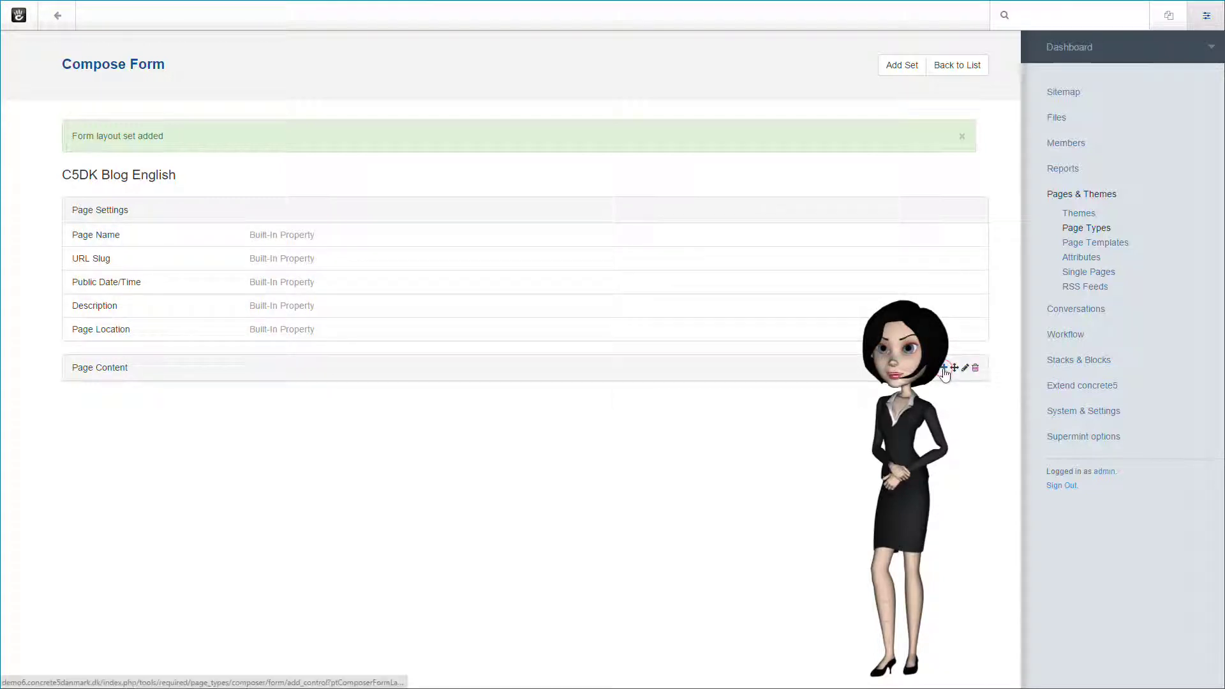
# - Add a Content block control to Page Content with the custom label 'Blog Content'
pyautogui.click(944, 369)
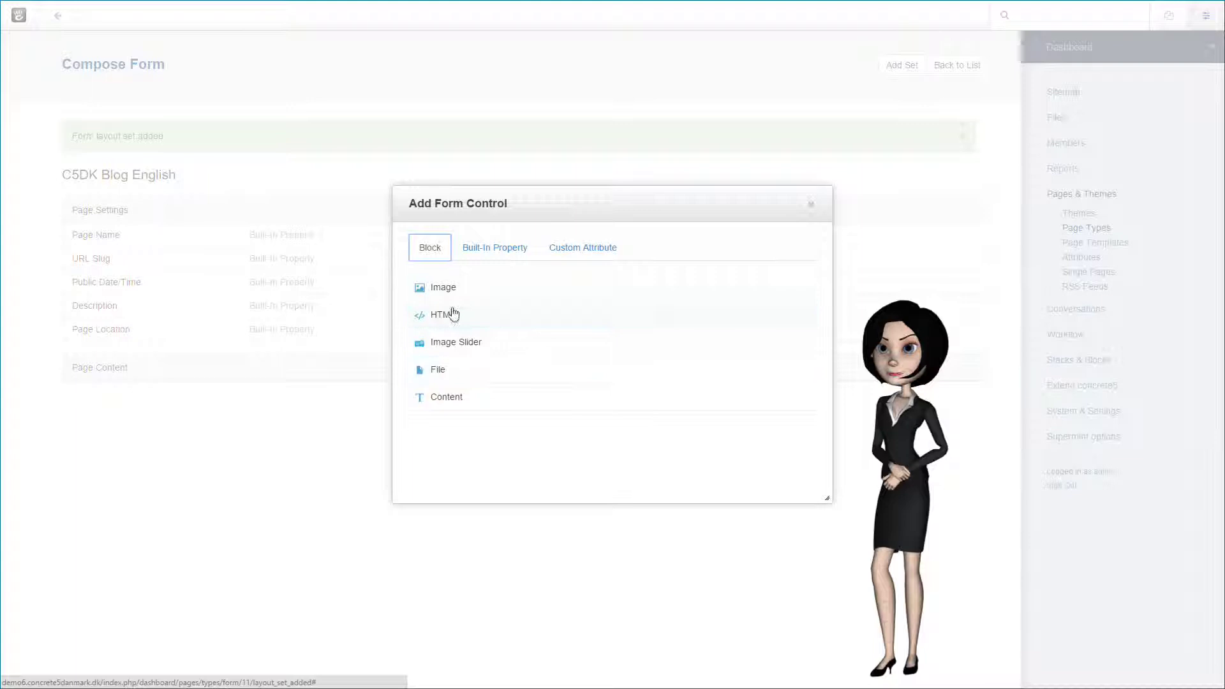
pyautogui.click(448, 398)
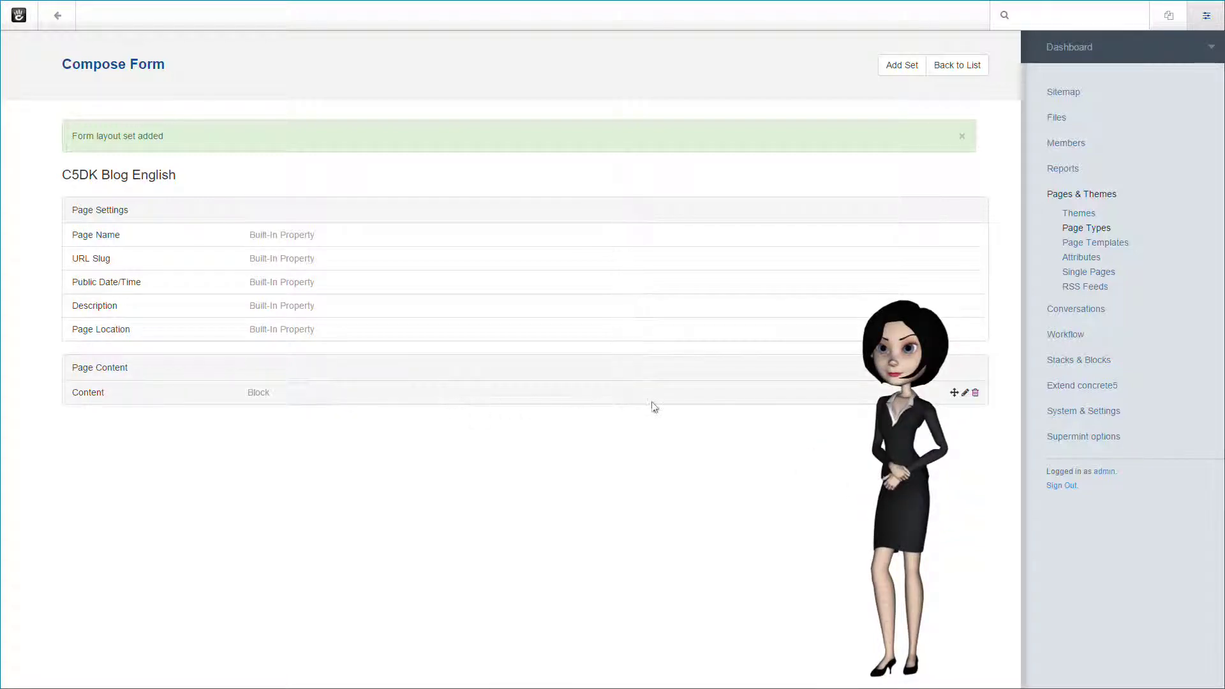
pyautogui.click(963, 392)
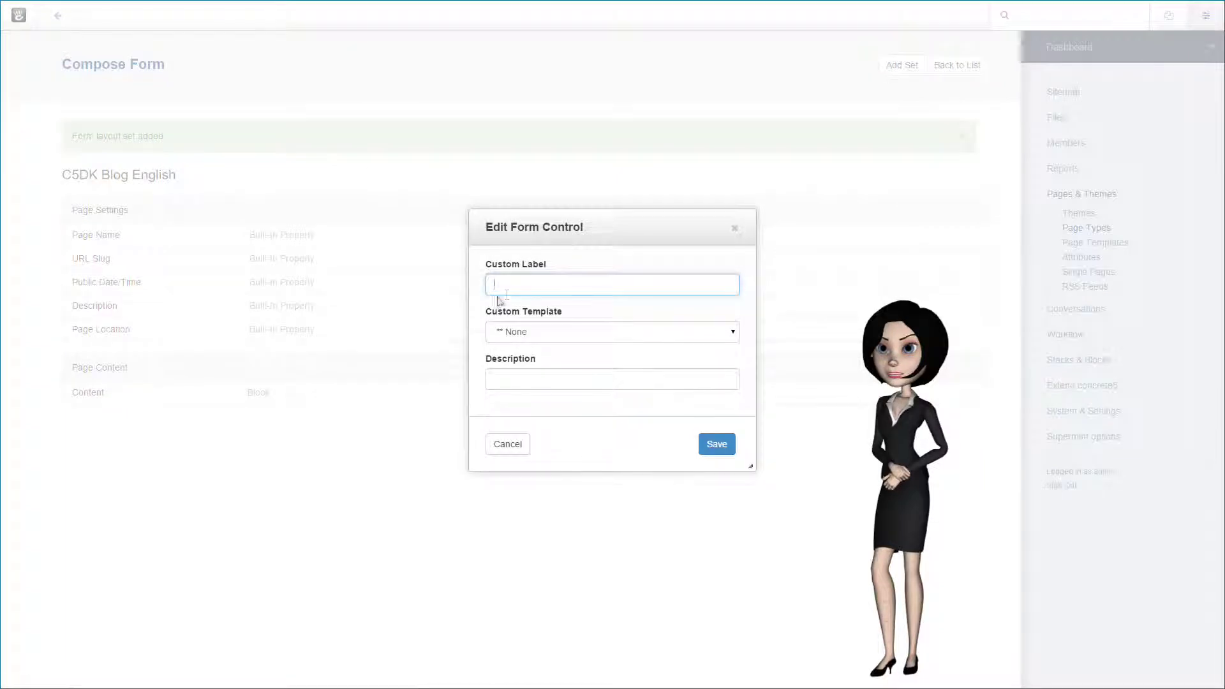
pyautogui.write('Blog Con')
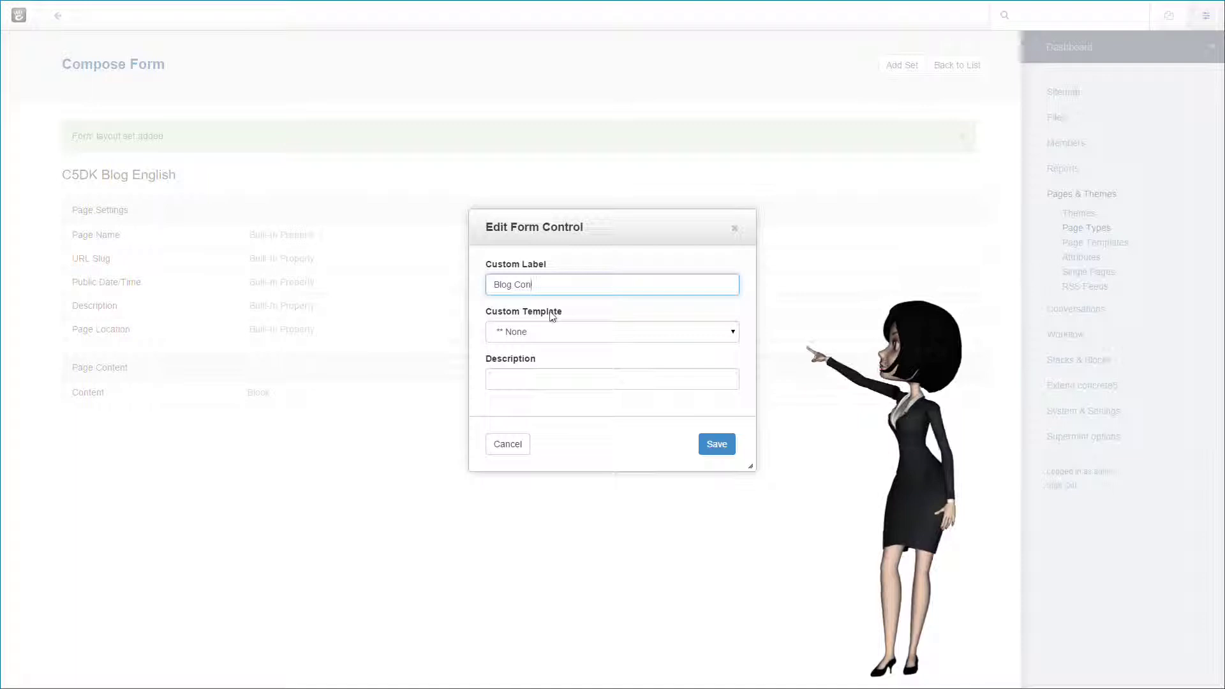
pyautogui.write('tent')
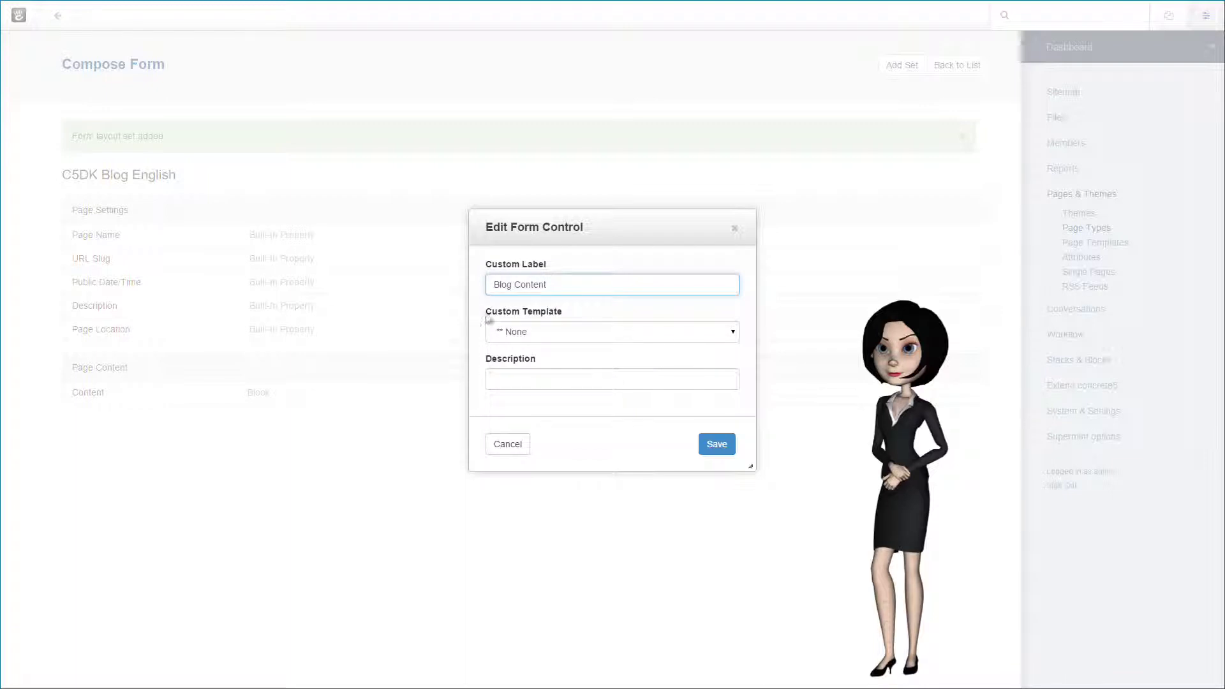
pyautogui.click(718, 447)
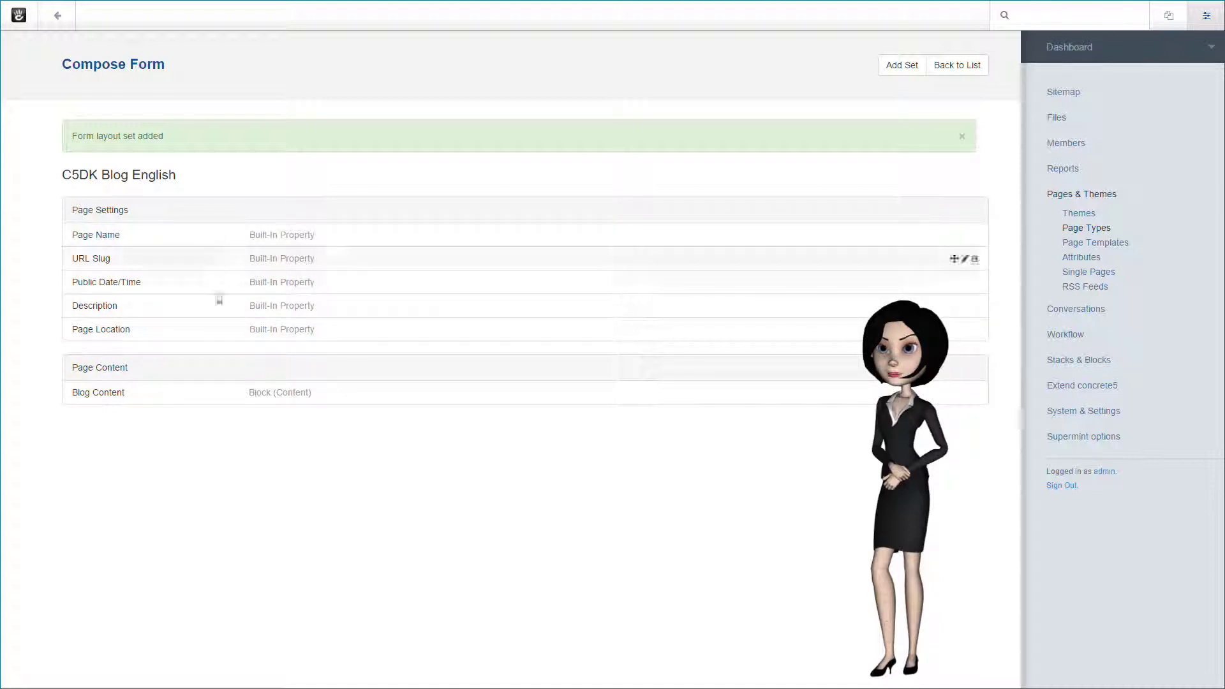
# - Set C5DK Blog English's default Exclude From Nav attribute to Yes, then return to Page Types
pyautogui.click(967, 67)
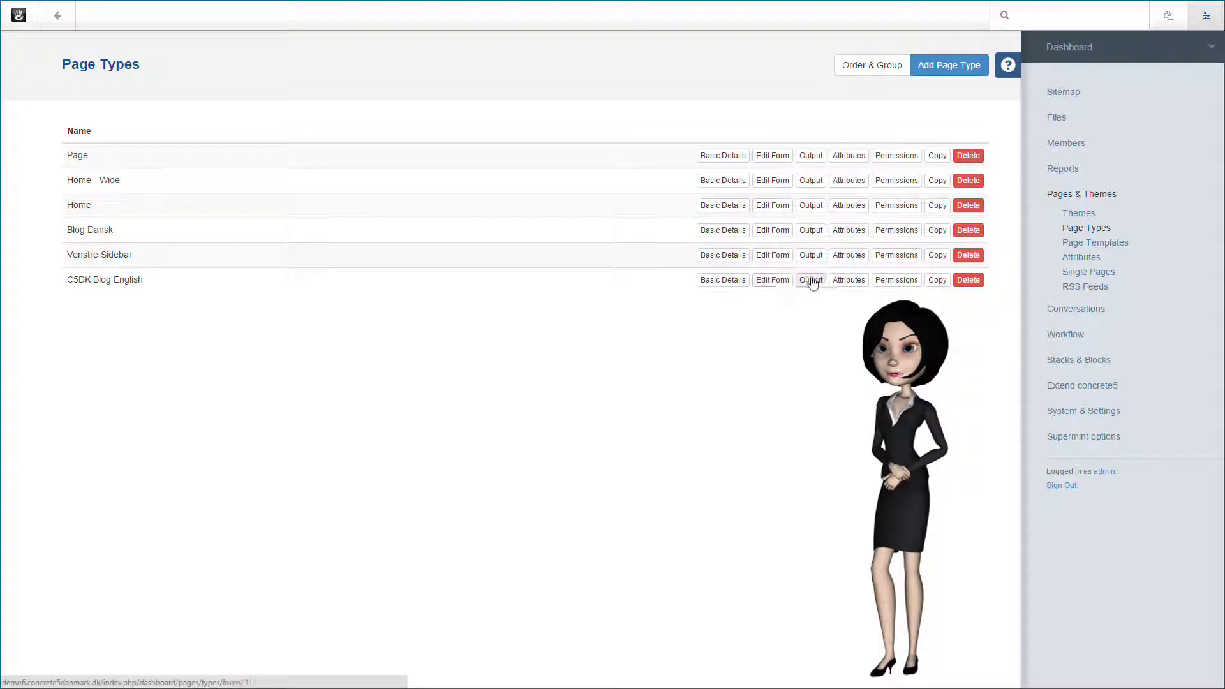
pyautogui.click(848, 280)
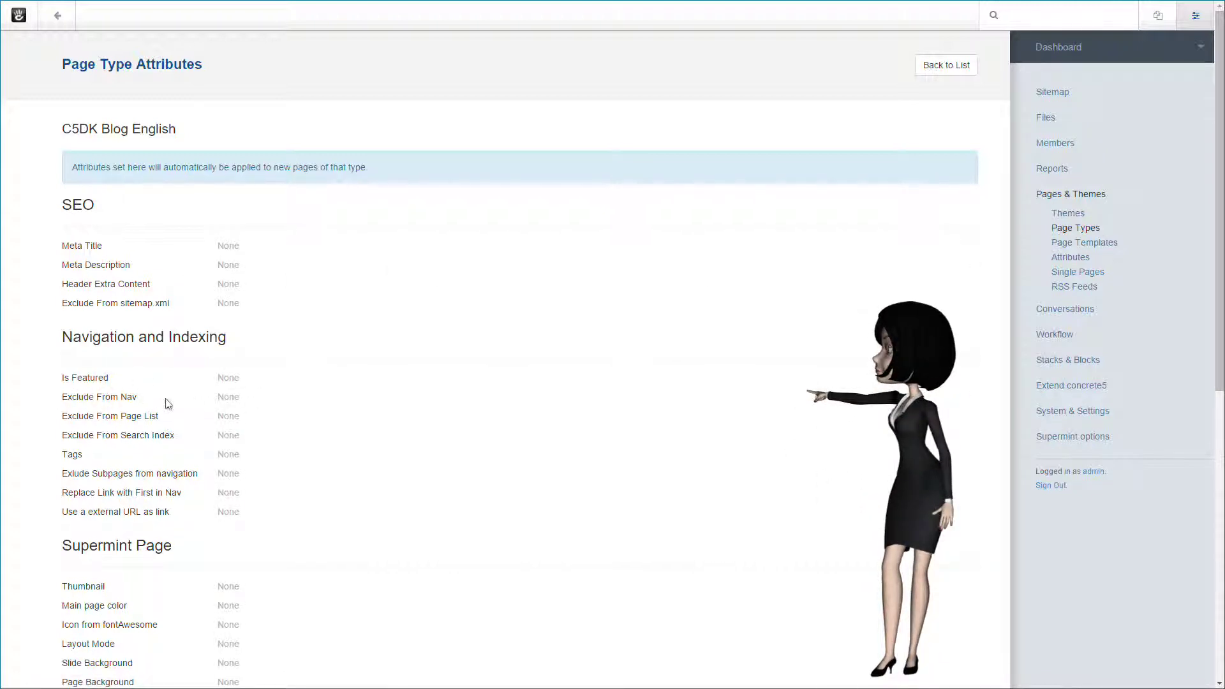
pyautogui.click(228, 398)
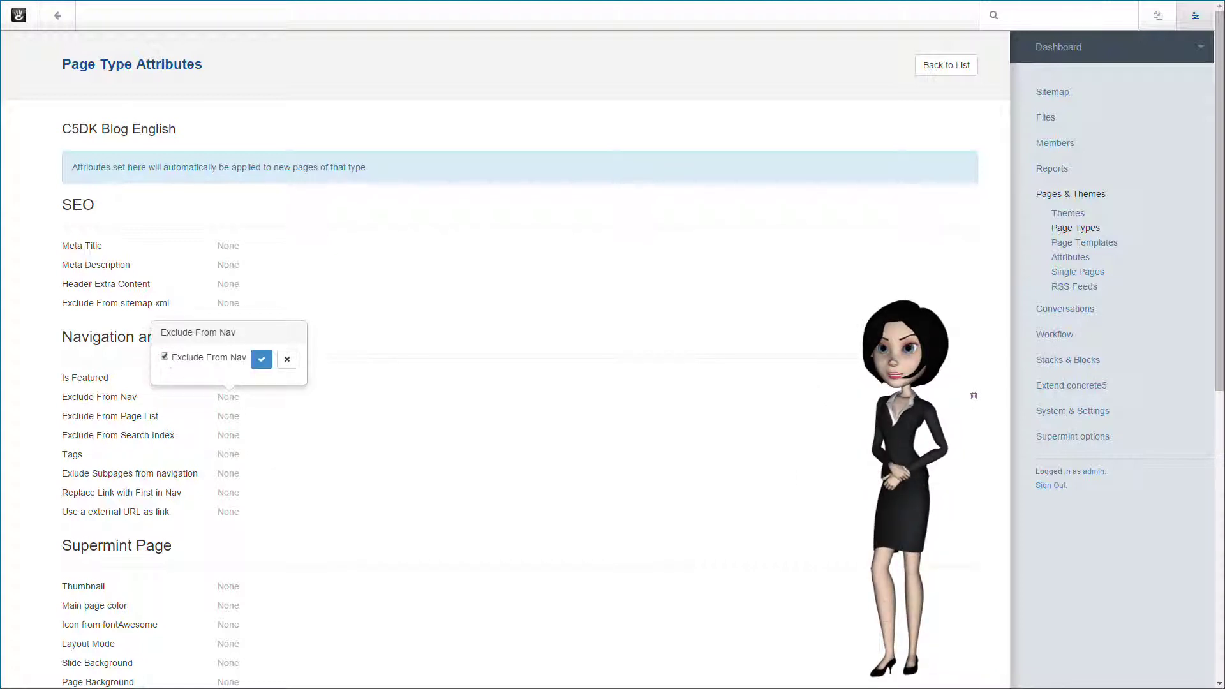
pyautogui.click(261, 362)
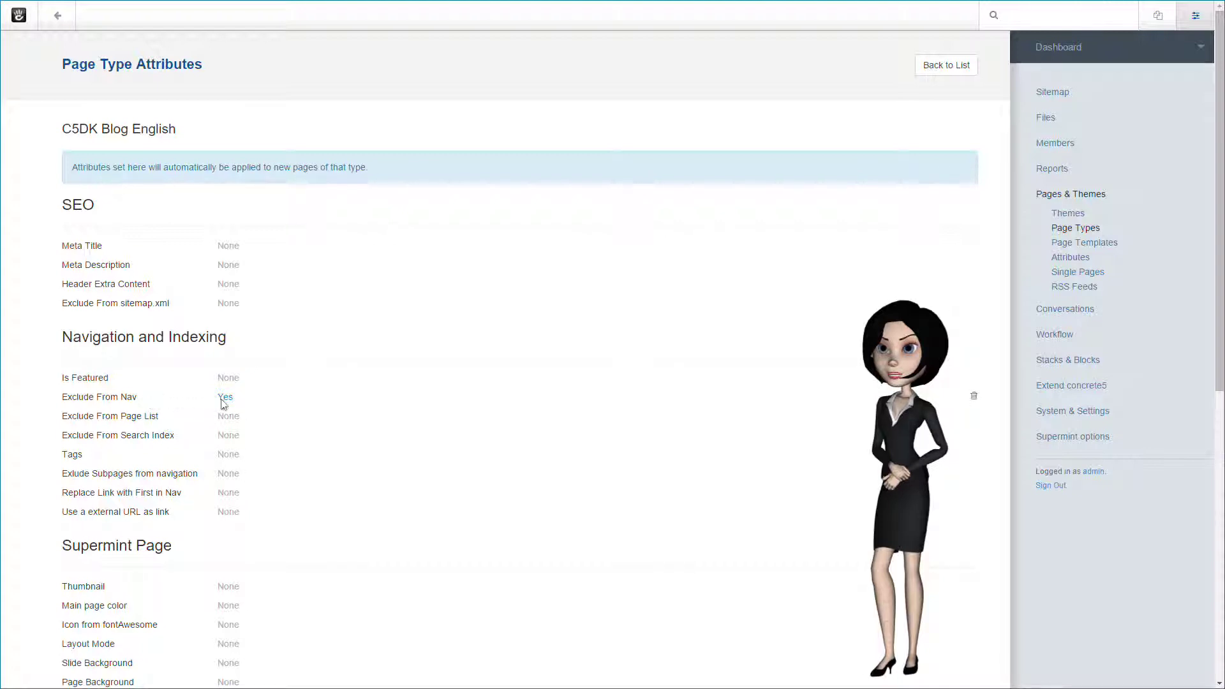
pyautogui.click(947, 69)
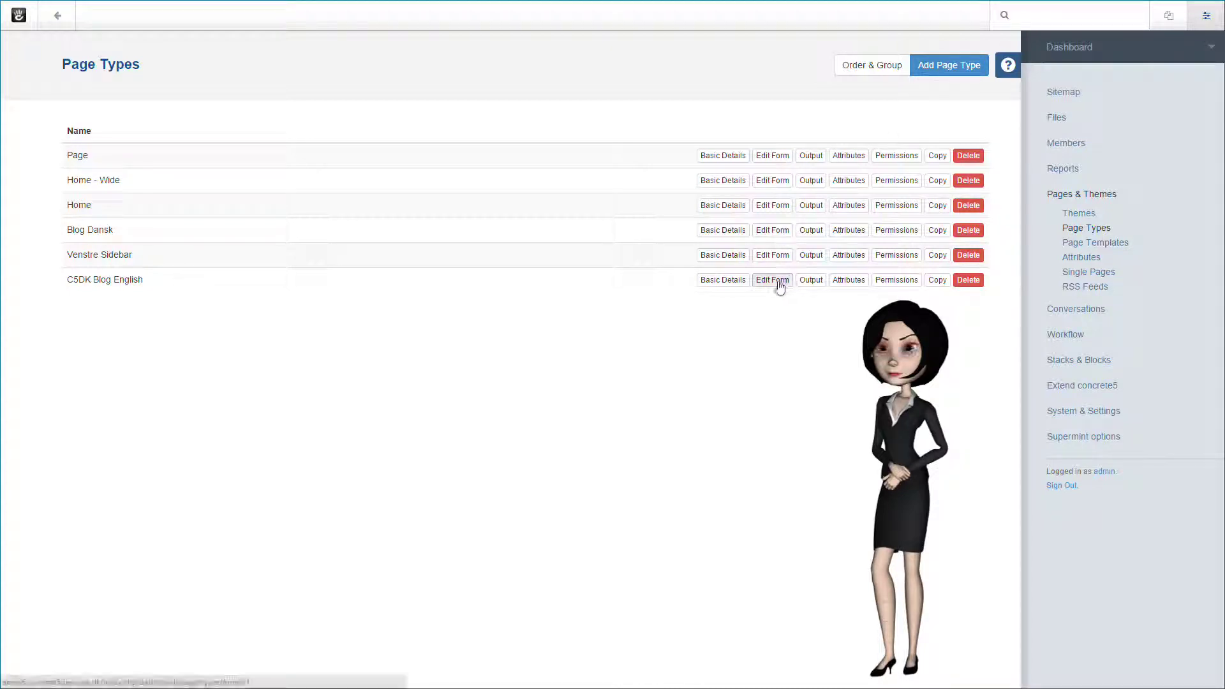
# - Open C5DK Blog English's Right Sidebar defaults in edit mode and select the Intro area
pyautogui.click(810, 281)
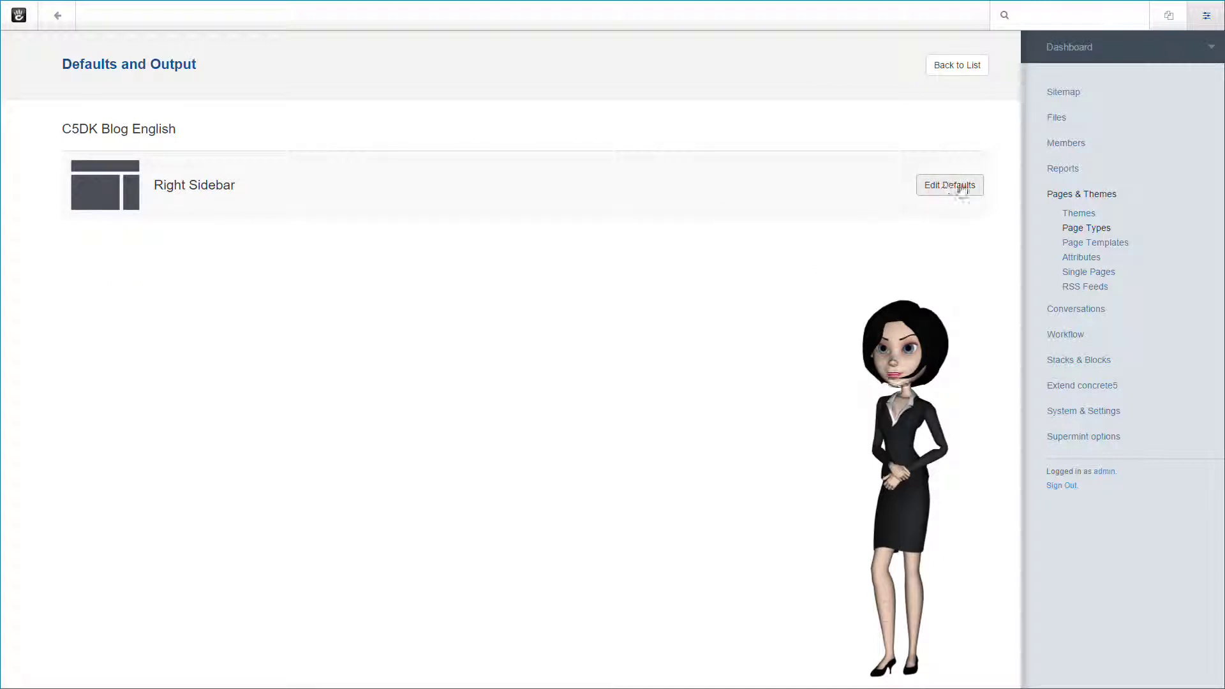
pyautogui.click(950, 187)
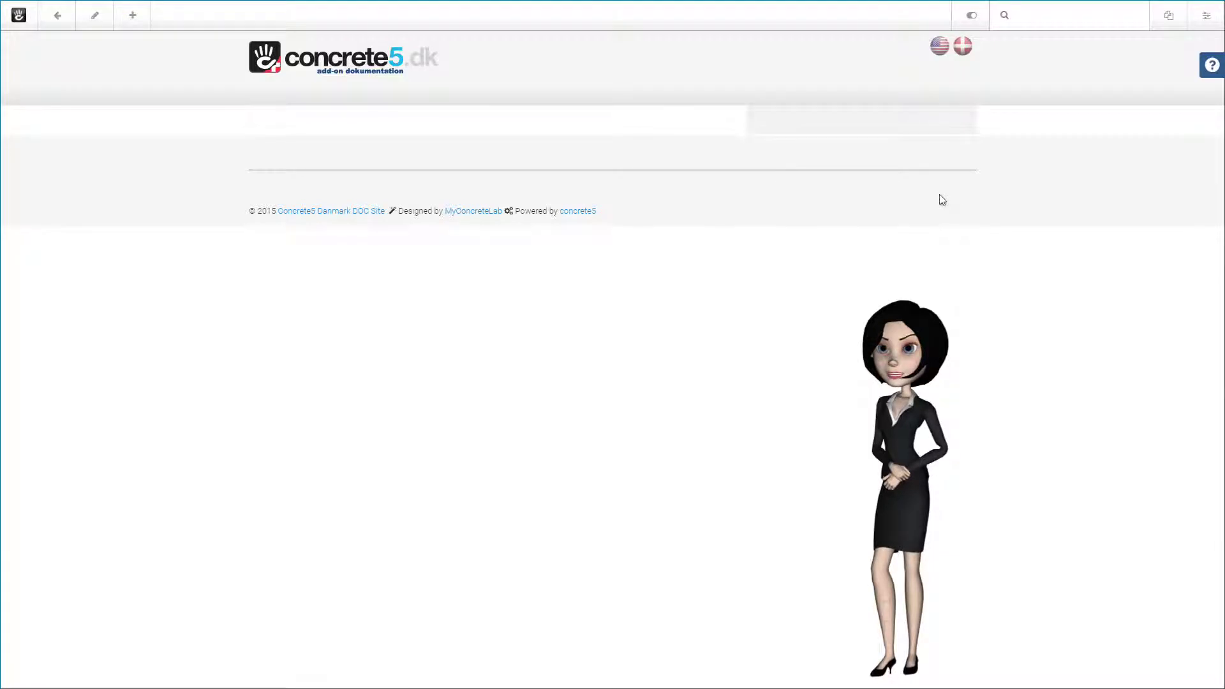
pyautogui.click(97, 18)
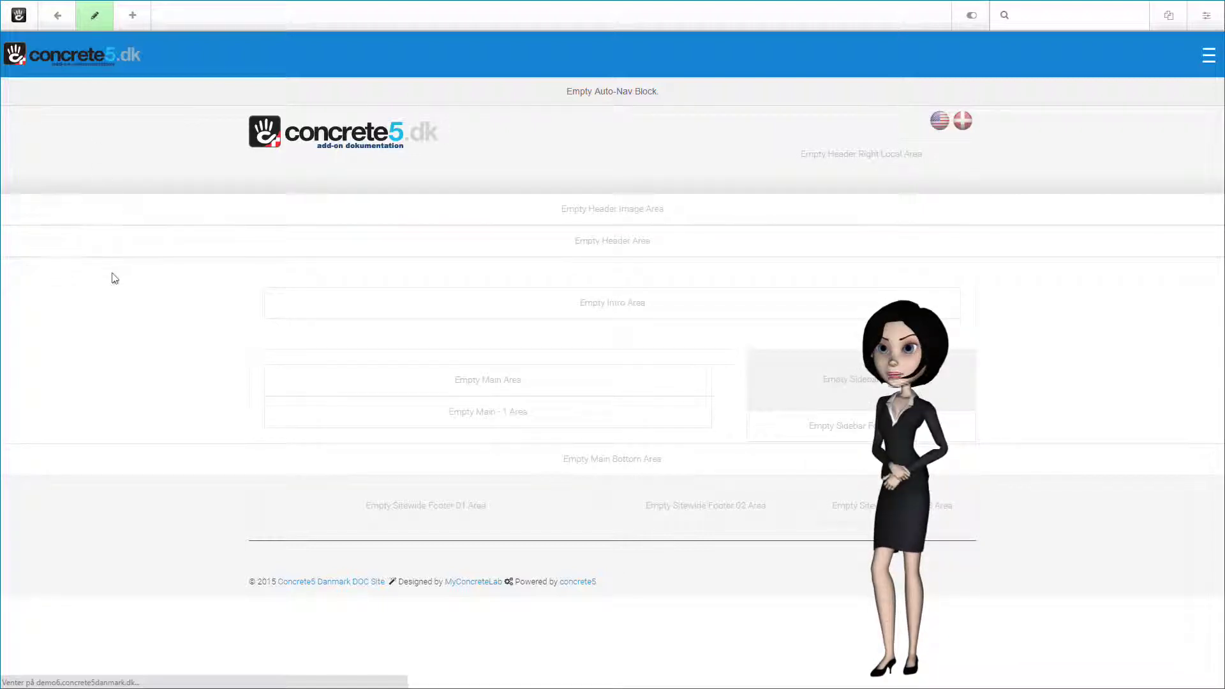
pyautogui.click(312, 309)
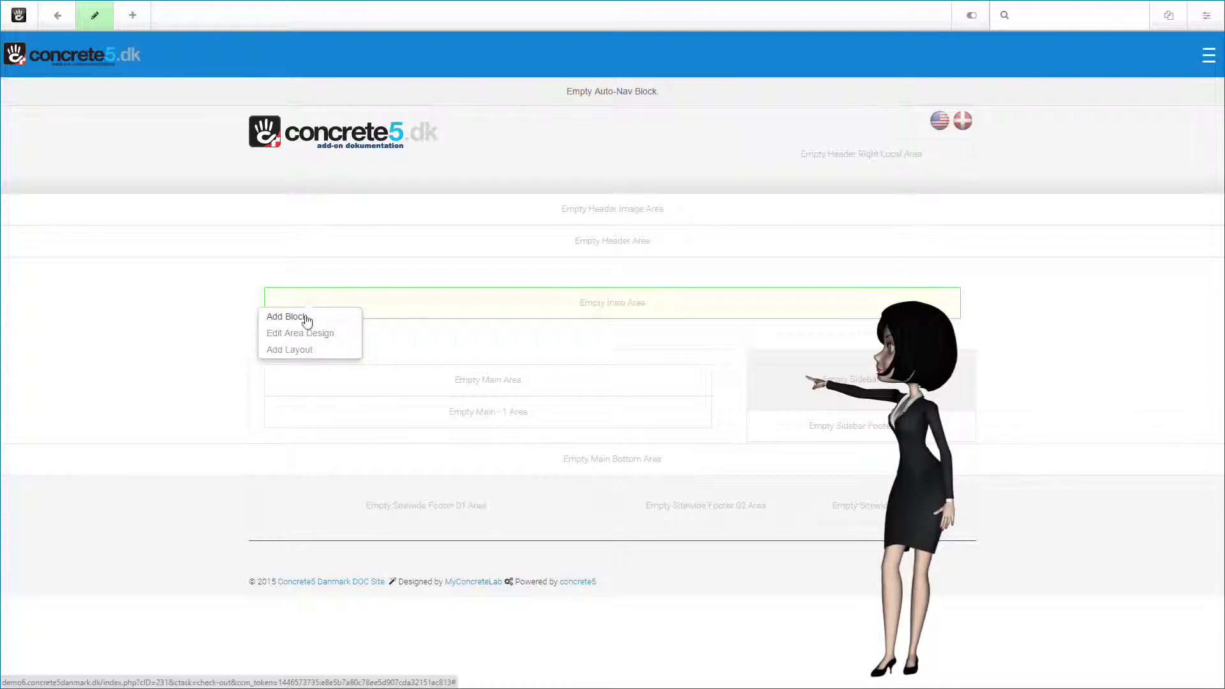
# - Insert the C5DK Header stack into the Intro area from the Stacks panel
pyautogui.click(304, 320)
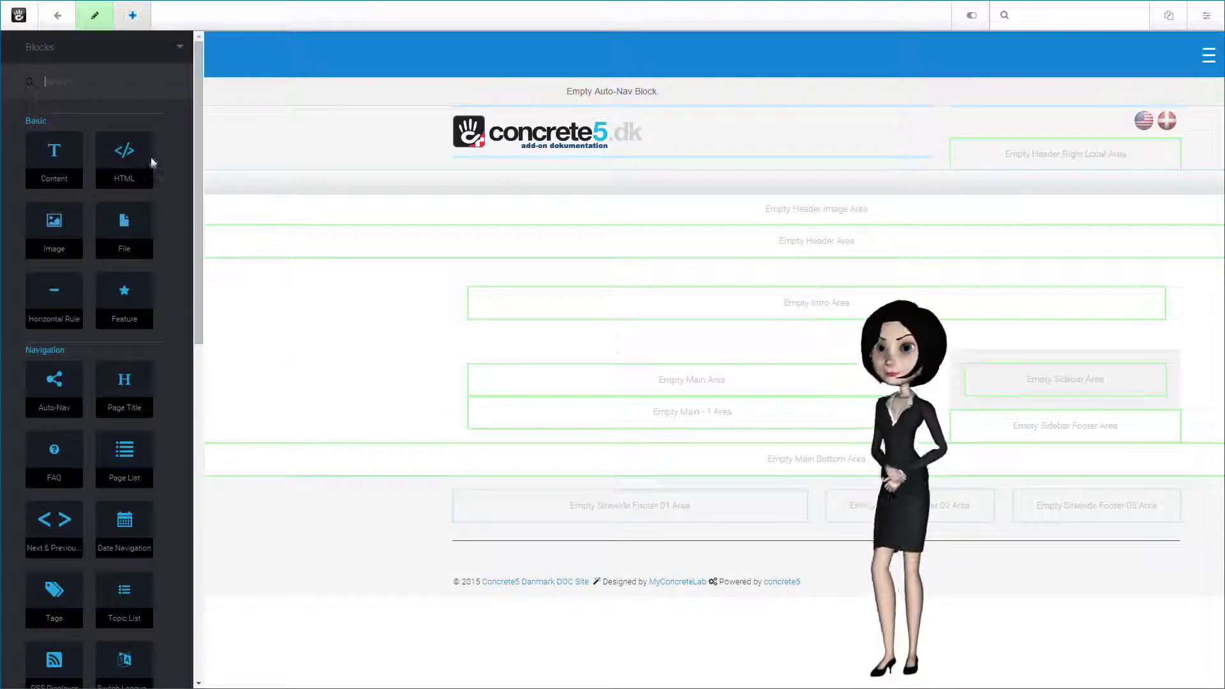
pyautogui.click(42, 47)
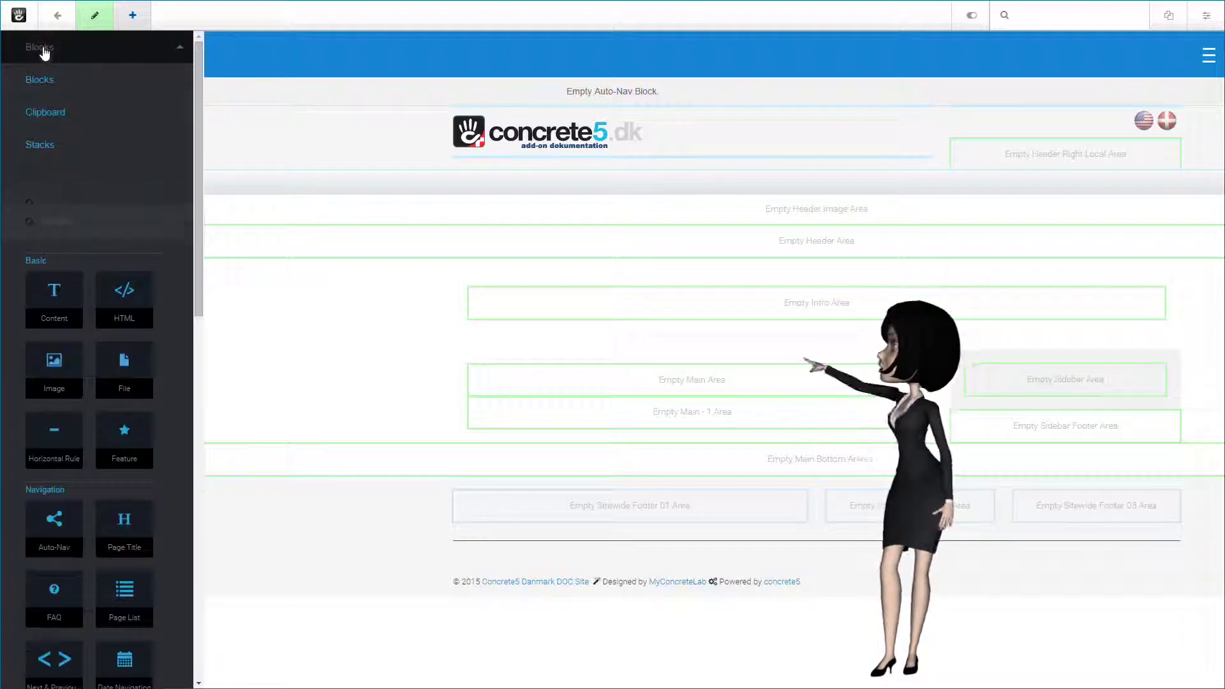
pyautogui.click(40, 146)
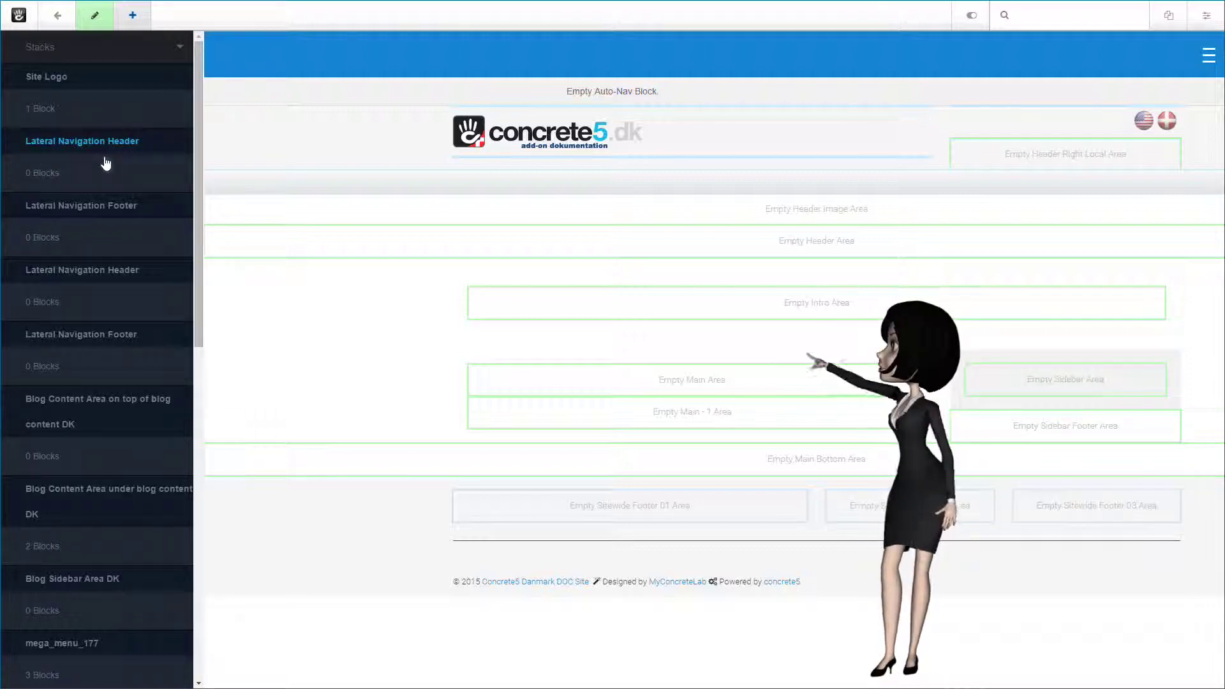
pyautogui.scroll(-2, 123, 146)
pyautogui.scroll(-6, 118, 174)
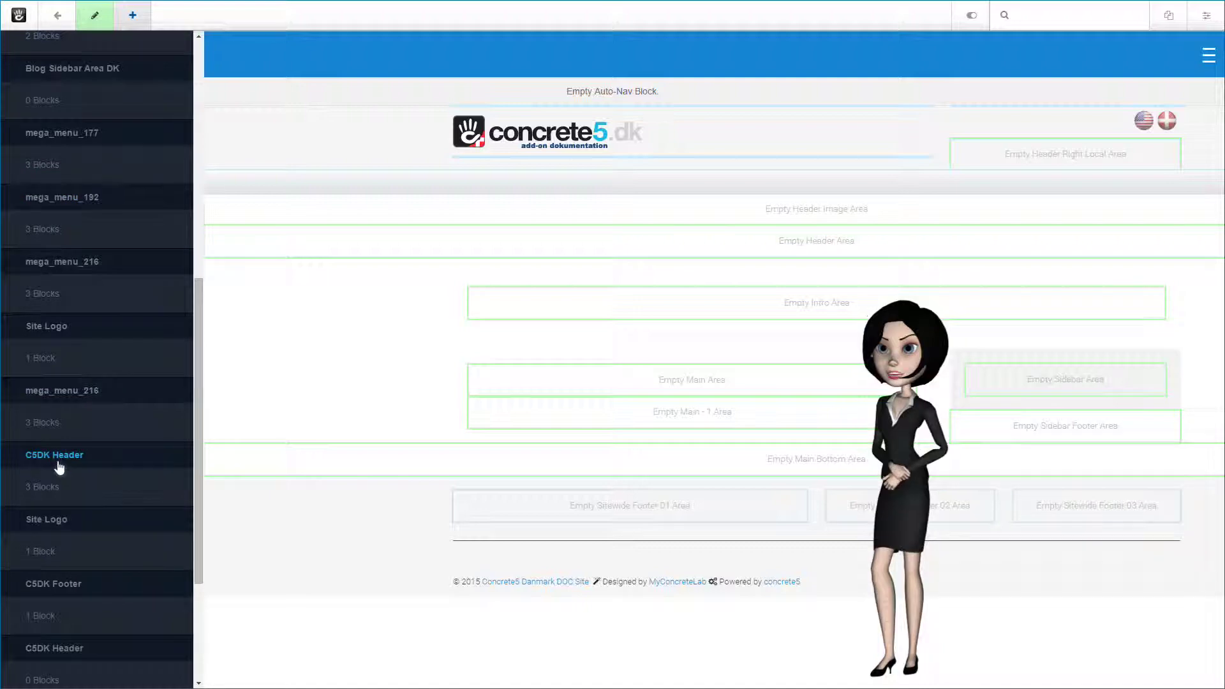
pyautogui.click(53, 464)
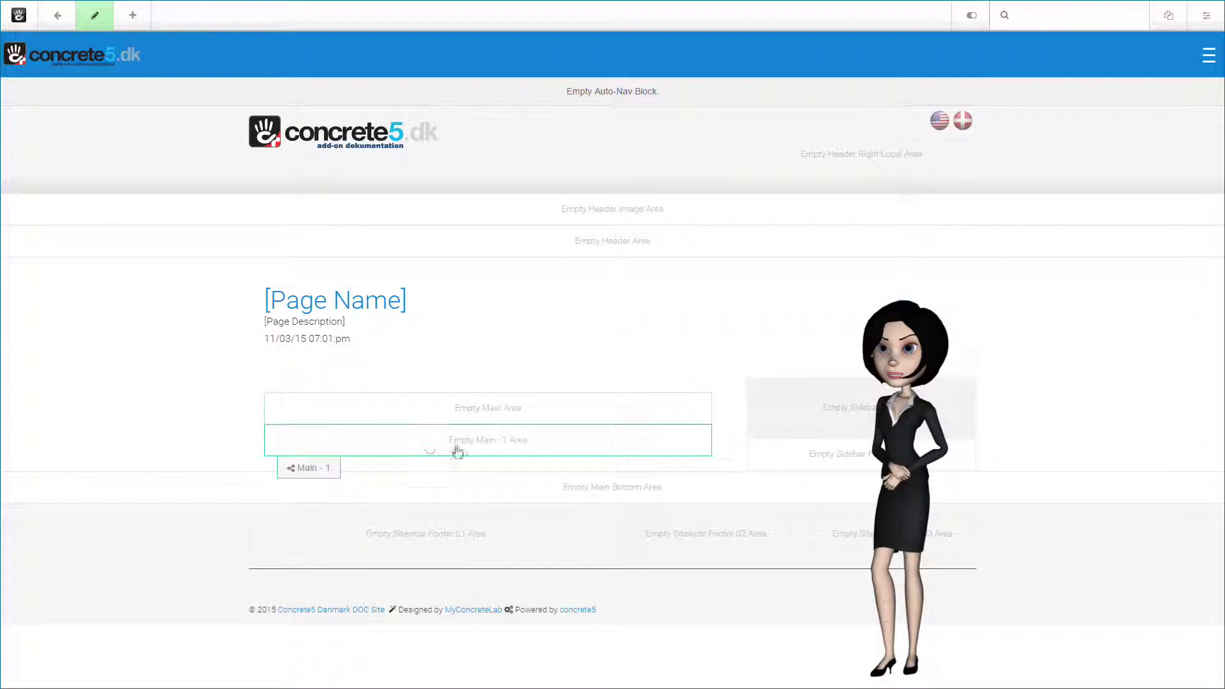
# - Add the C5DK Footer stack to Main and drag its conversation block below the Main area
pyautogui.click(424, 416)
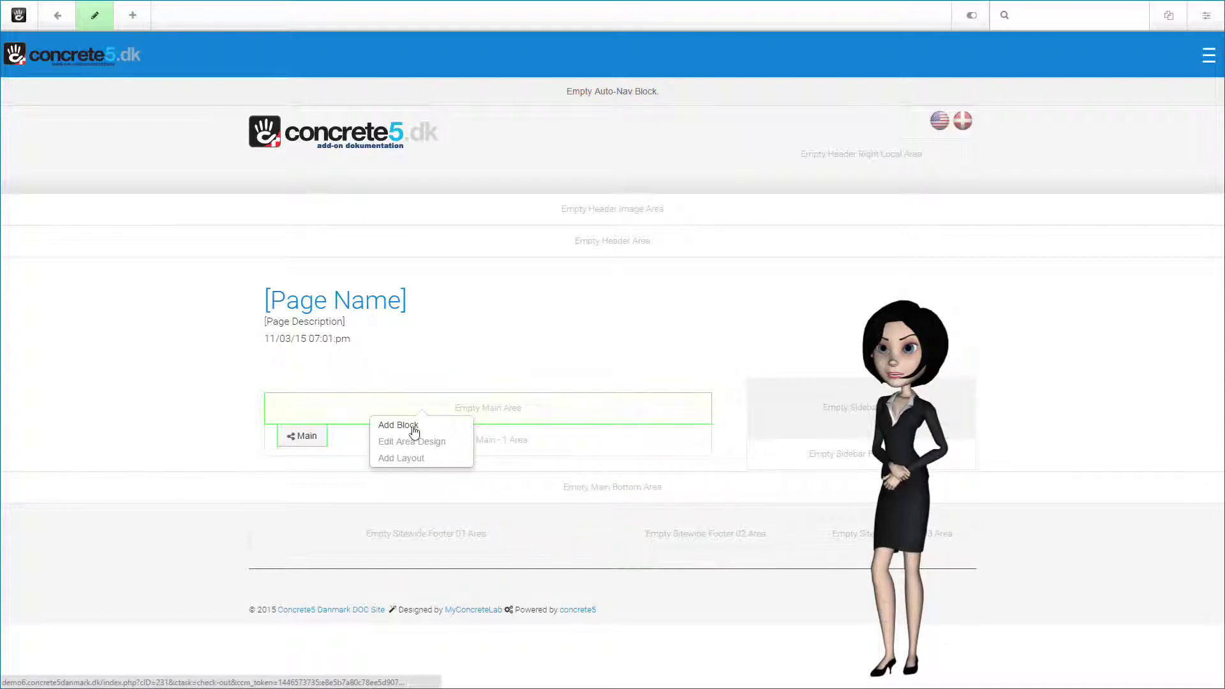
pyautogui.click(413, 432)
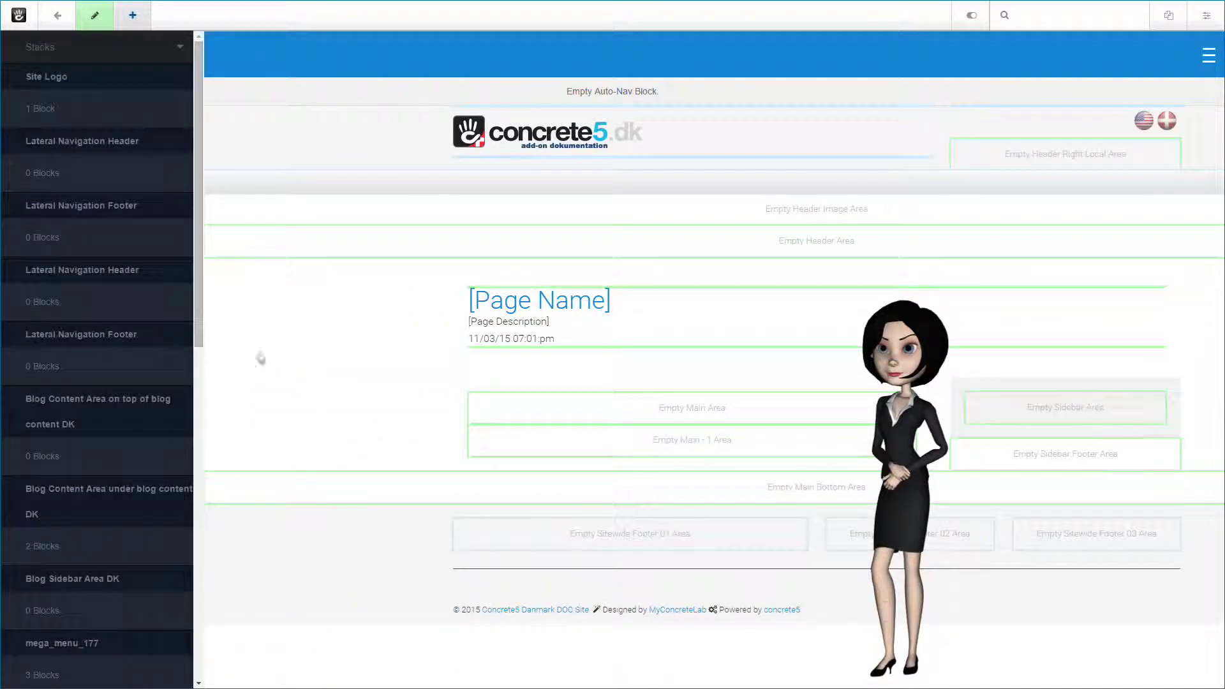
pyautogui.scroll(-8, 131, 309)
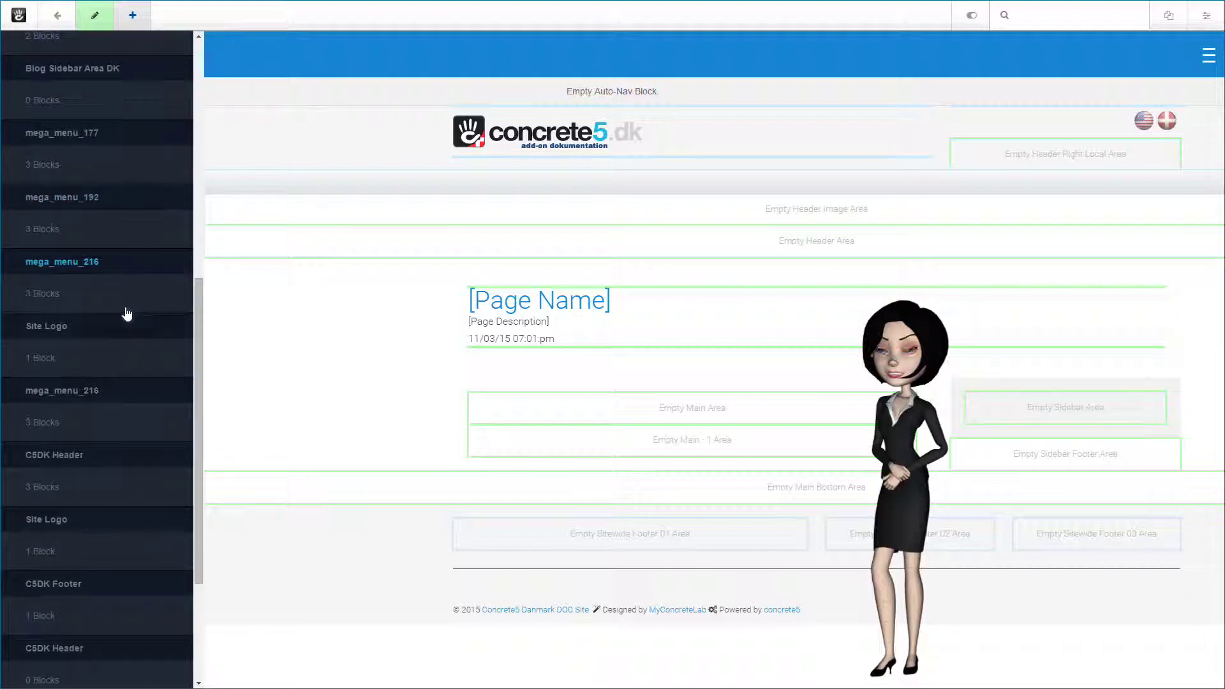
pyautogui.click(83, 591)
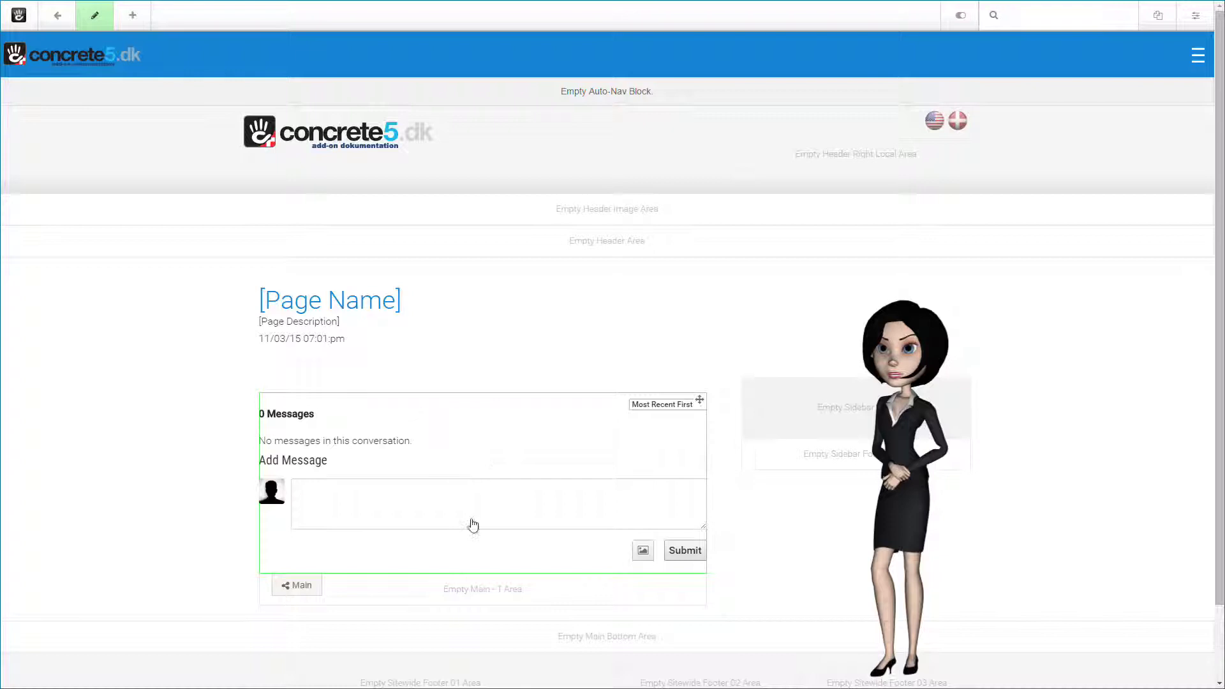
pyautogui.click(694, 416)
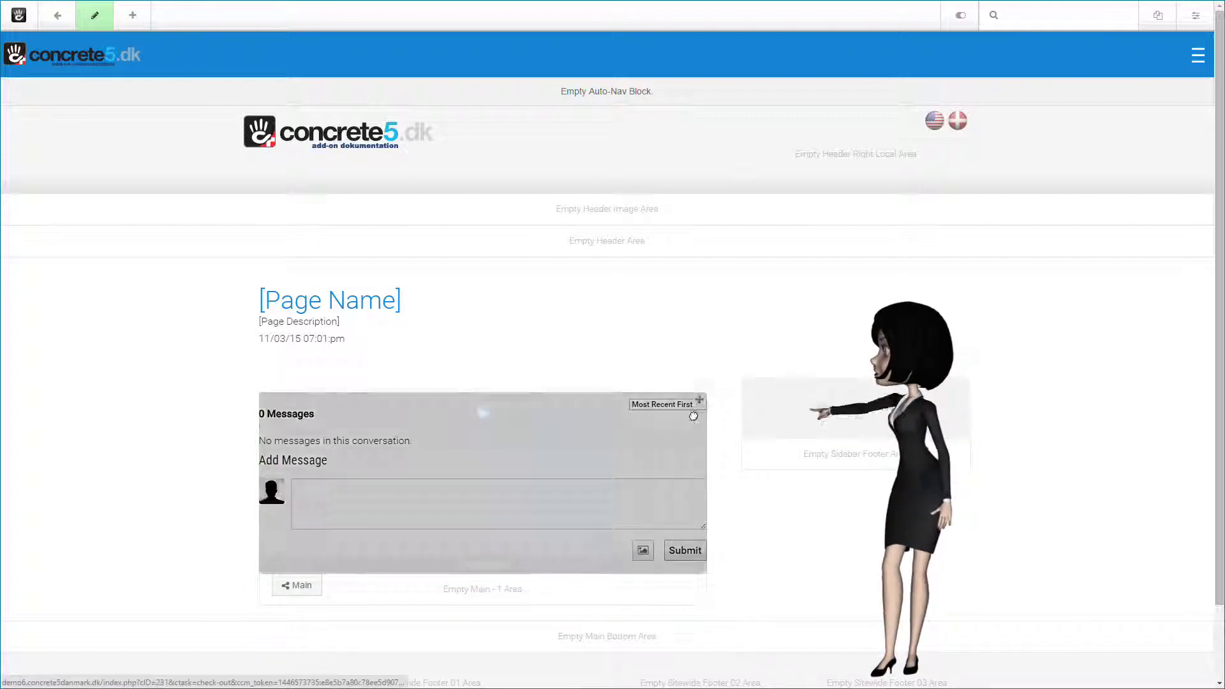
pyautogui.moveTo(694, 416); pyautogui.dragTo(536, 566)
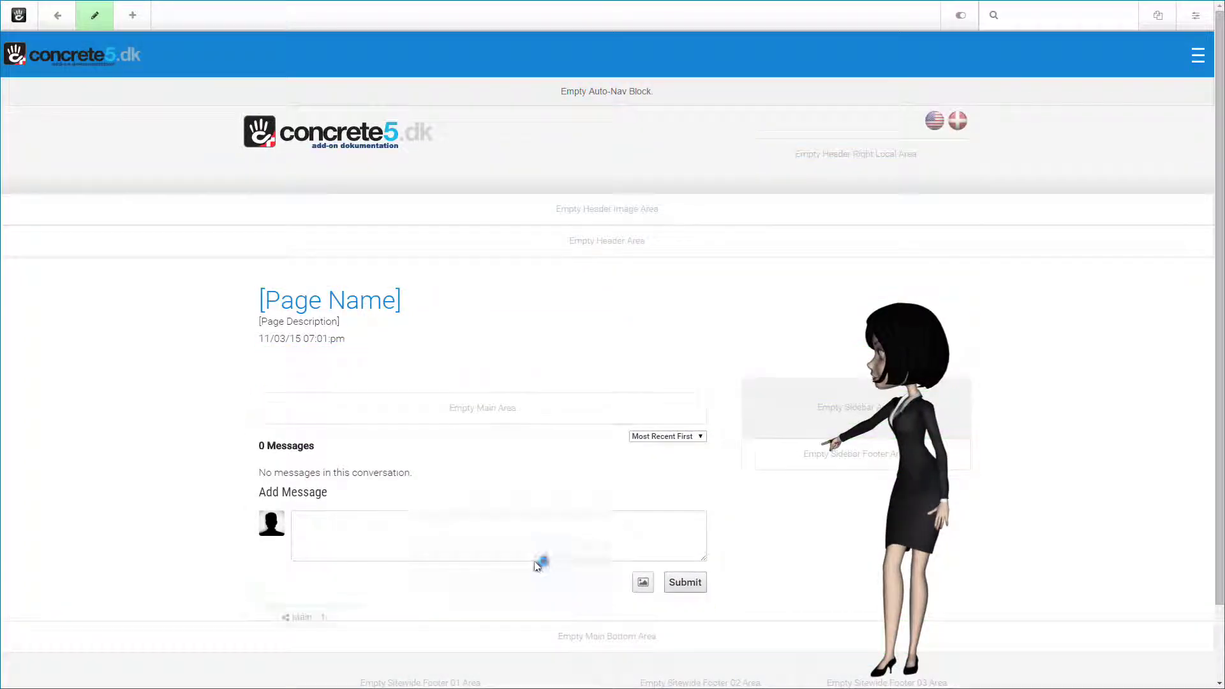
# - Insert the C5DK Sidebar stack with its Thumbnail block into the Sidebar area
pyautogui.click(470, 409)
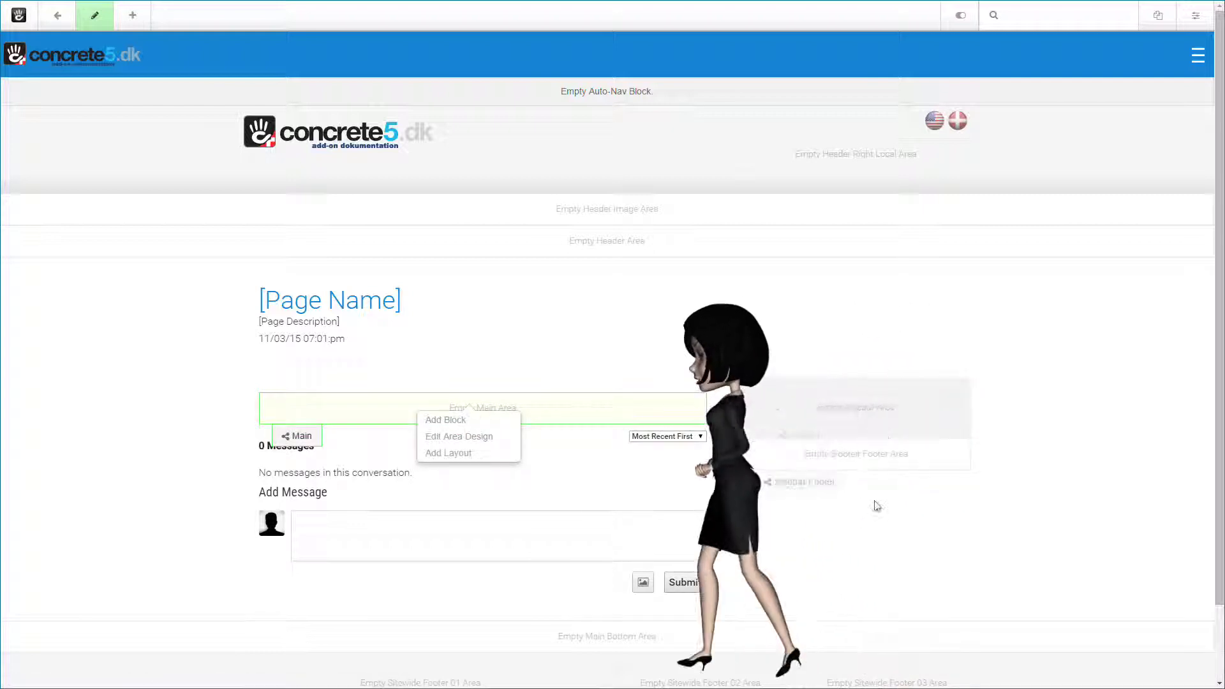
pyautogui.click(787, 423)
pyautogui.click(787, 429)
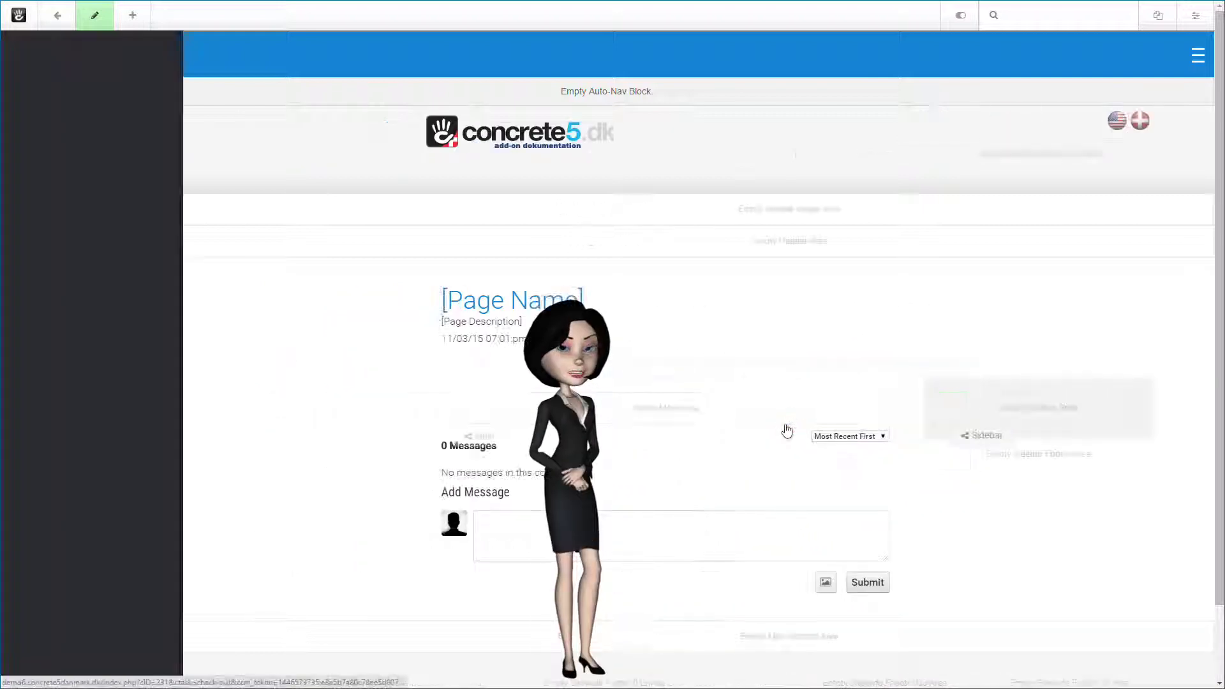
pyautogui.scroll(-5, 104, 317)
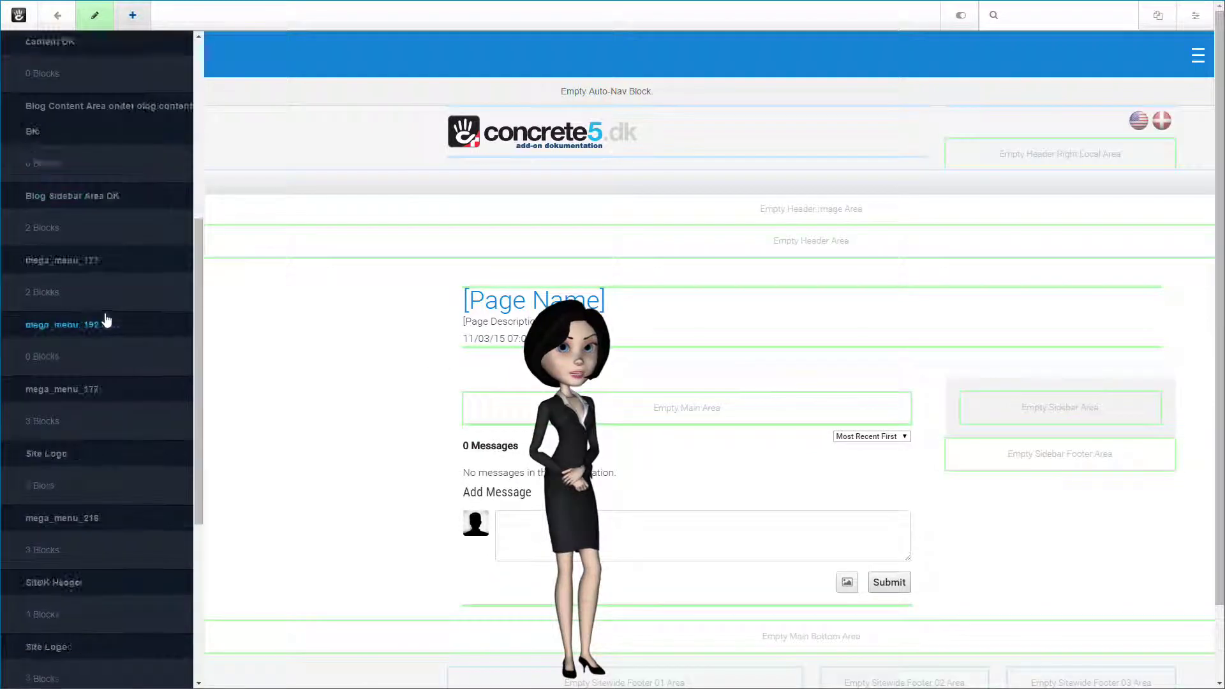
pyautogui.scroll(-3, 105, 319)
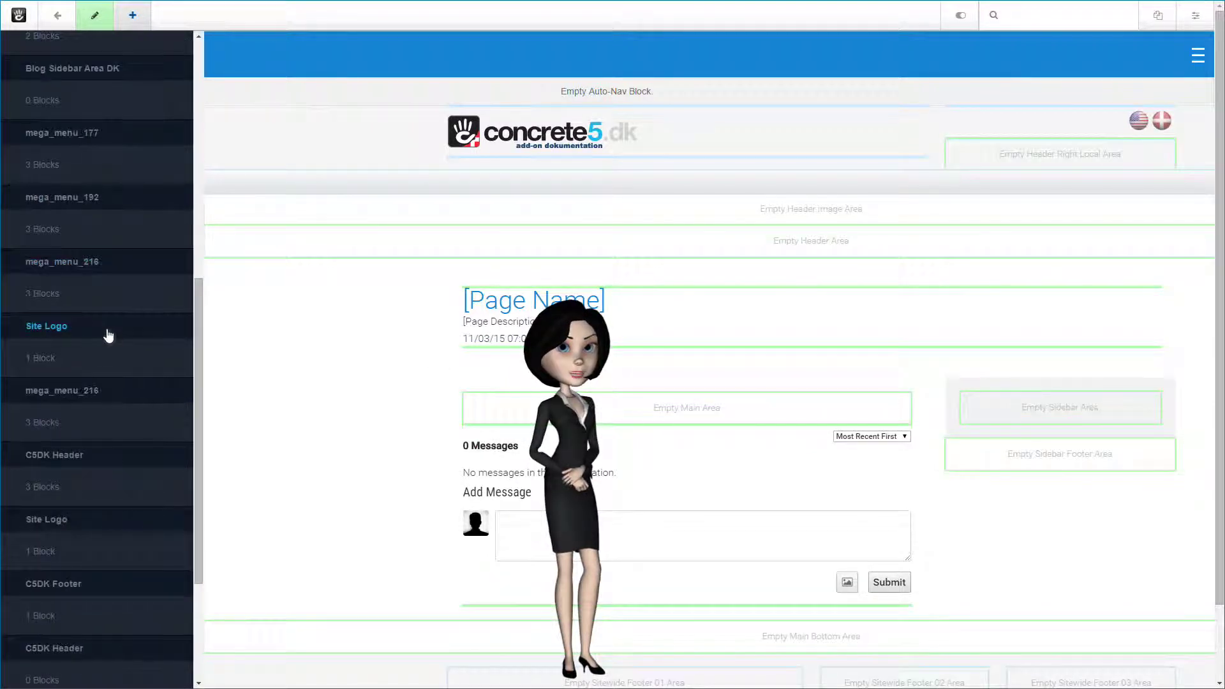
pyautogui.scroll(-1, 108, 338)
pyautogui.click(58, 656)
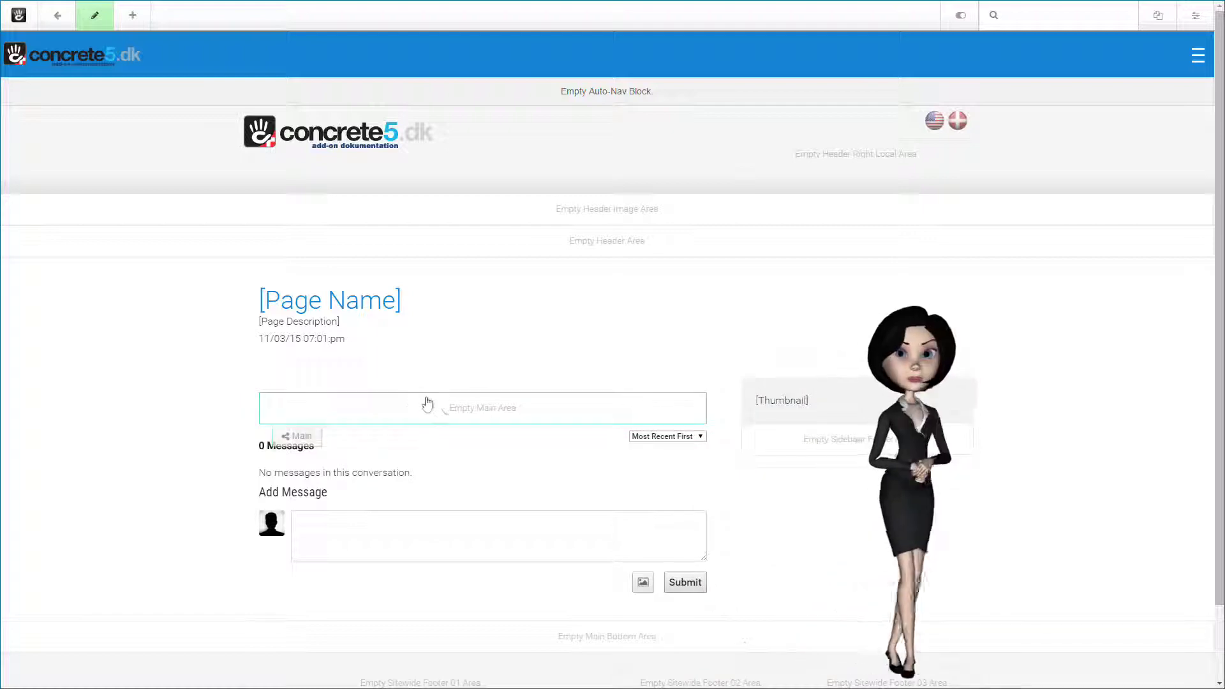
# - Switch the Main area's add panel from Stacks to the block types list
pyautogui.click(432, 408)
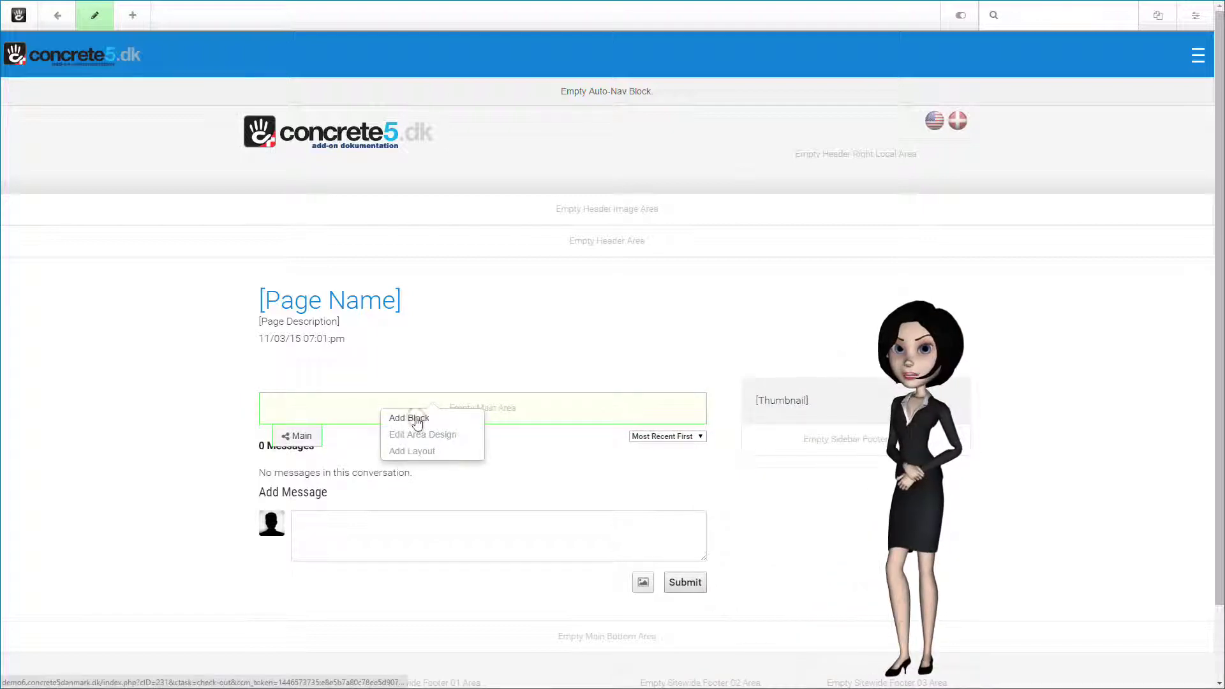
pyautogui.click(412, 418)
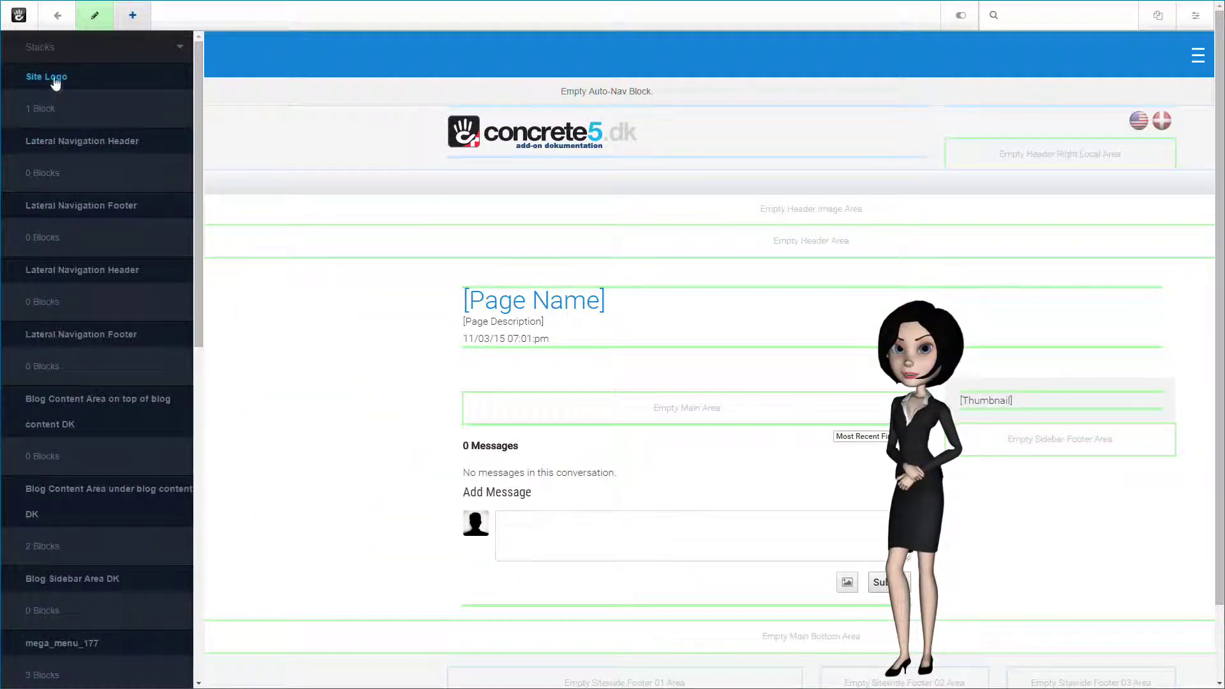
pyautogui.click(39, 48)
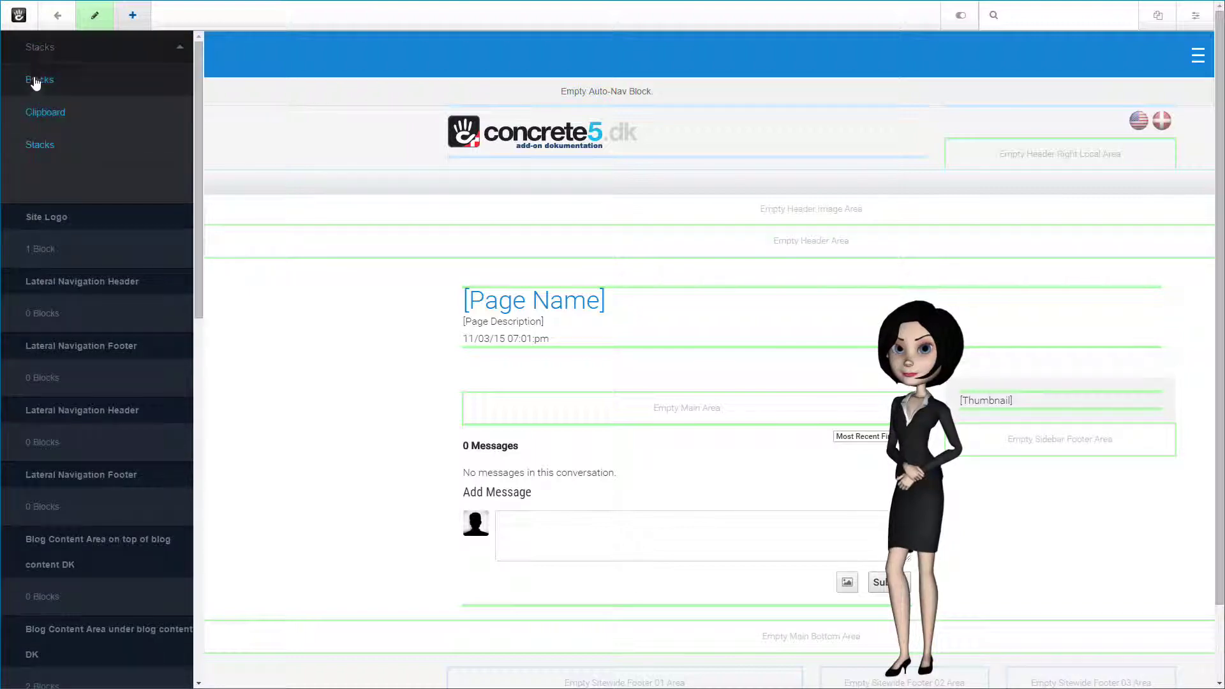
pyautogui.click(35, 81)
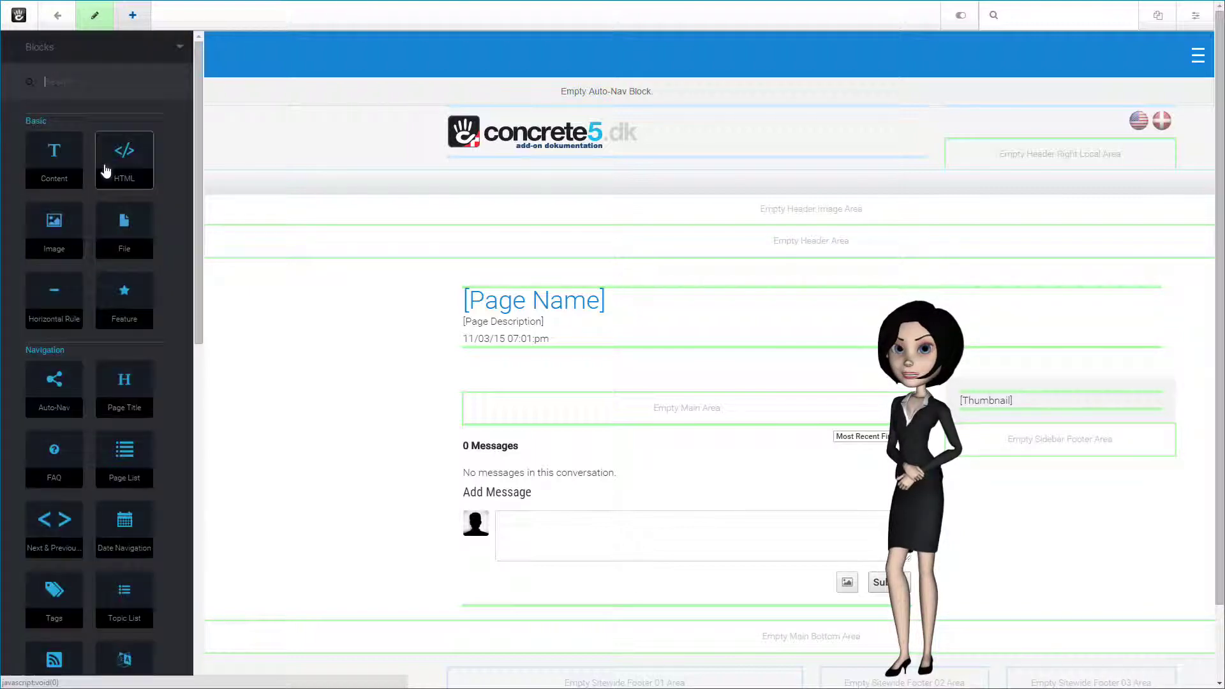
pyautogui.scroll(-10, 165, 167)
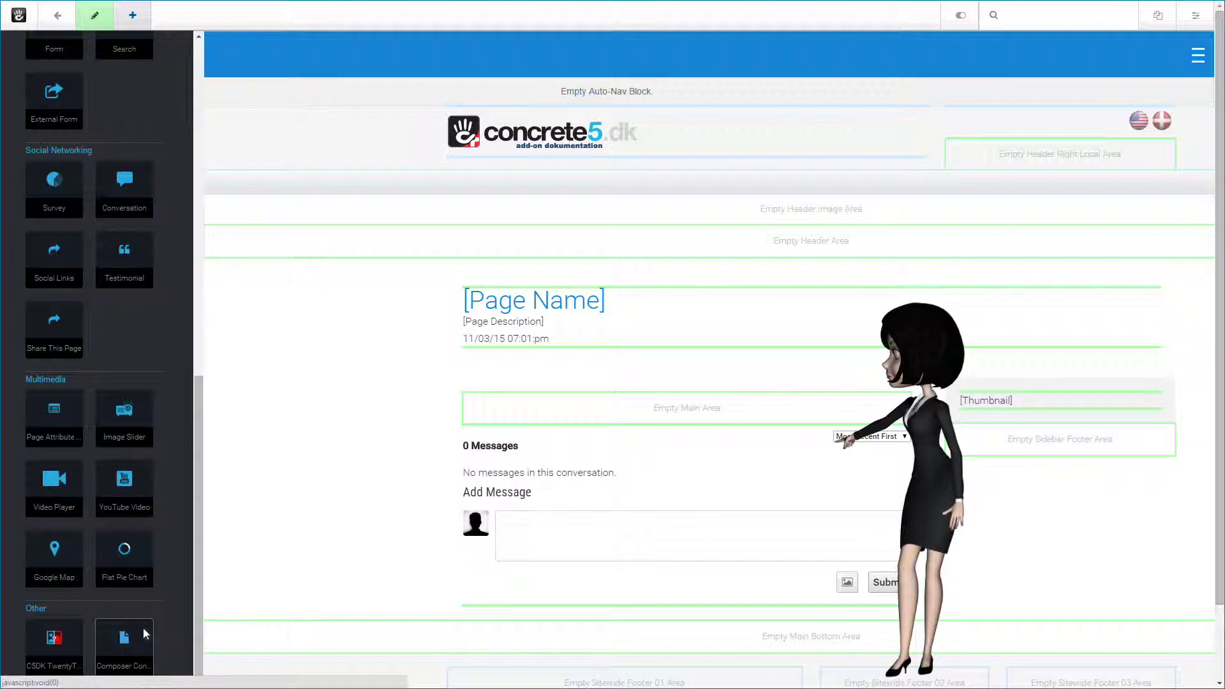
# - Add a Composer Control block set to Blog Content above the conversation
pyautogui.click(143, 628)
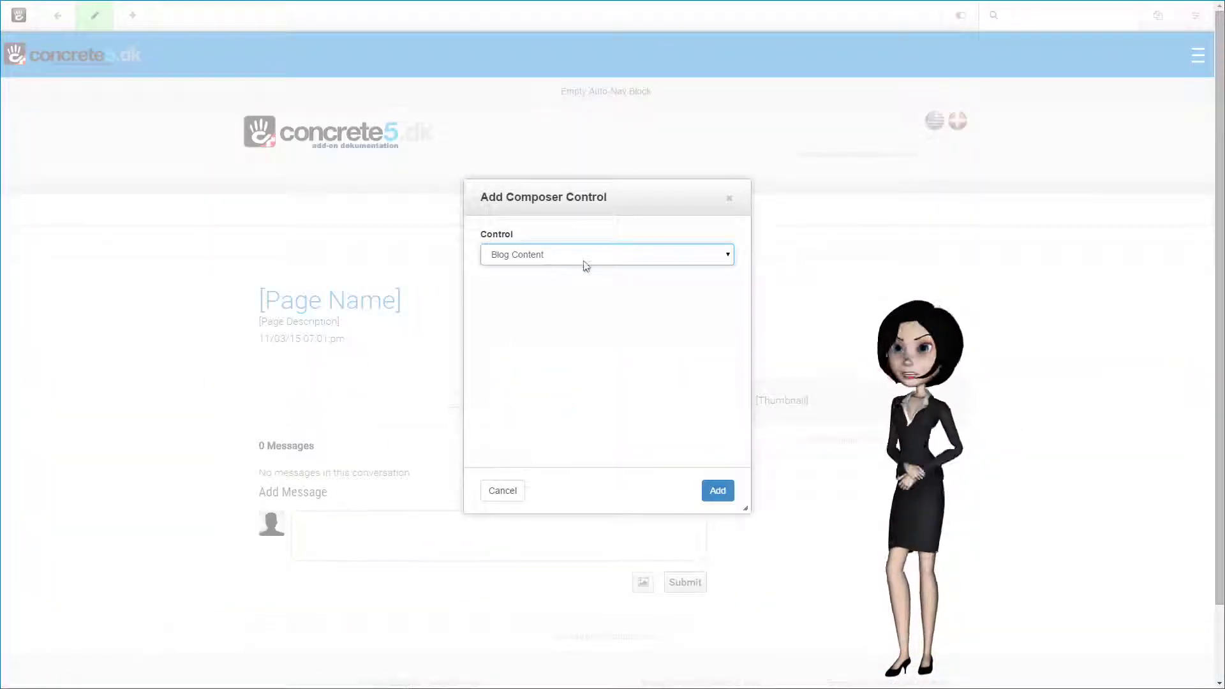
pyautogui.click(728, 256)
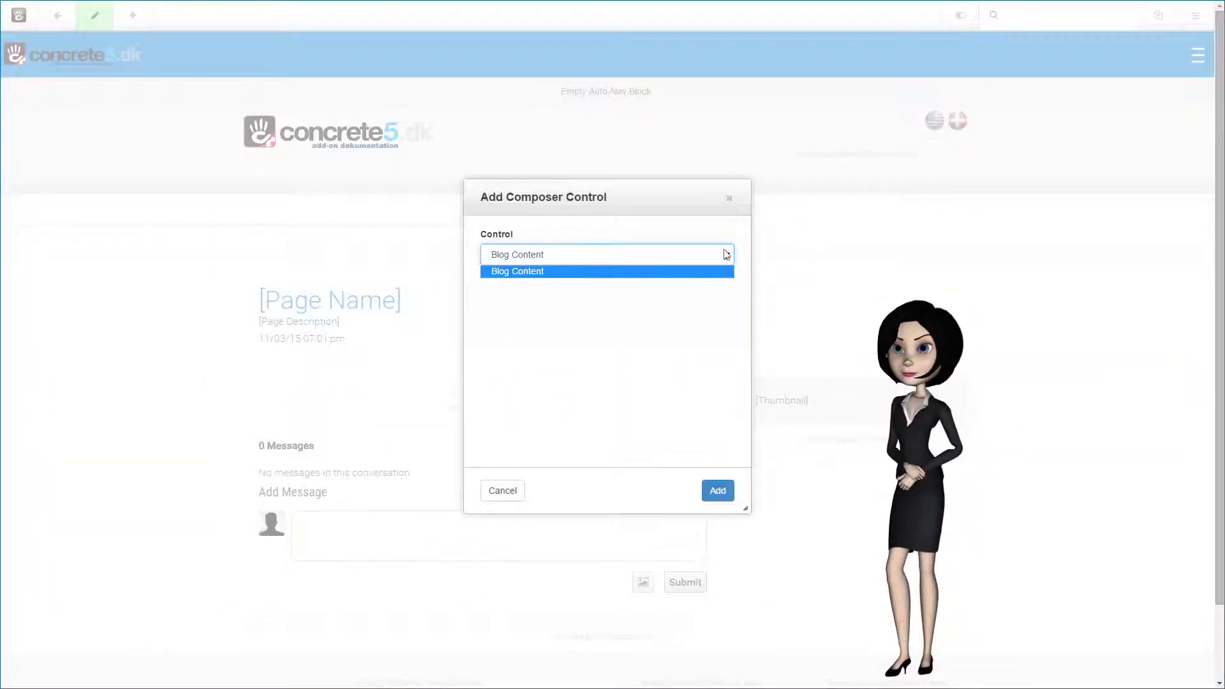
pyautogui.click(728, 257)
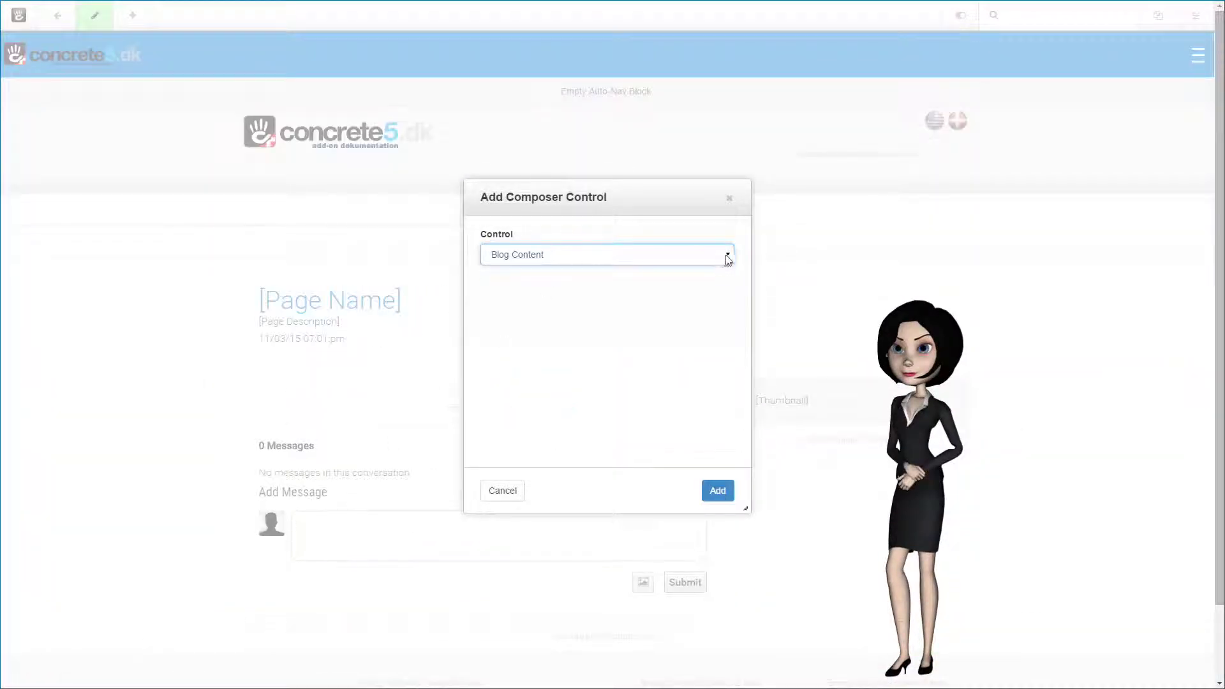
pyautogui.click(717, 490)
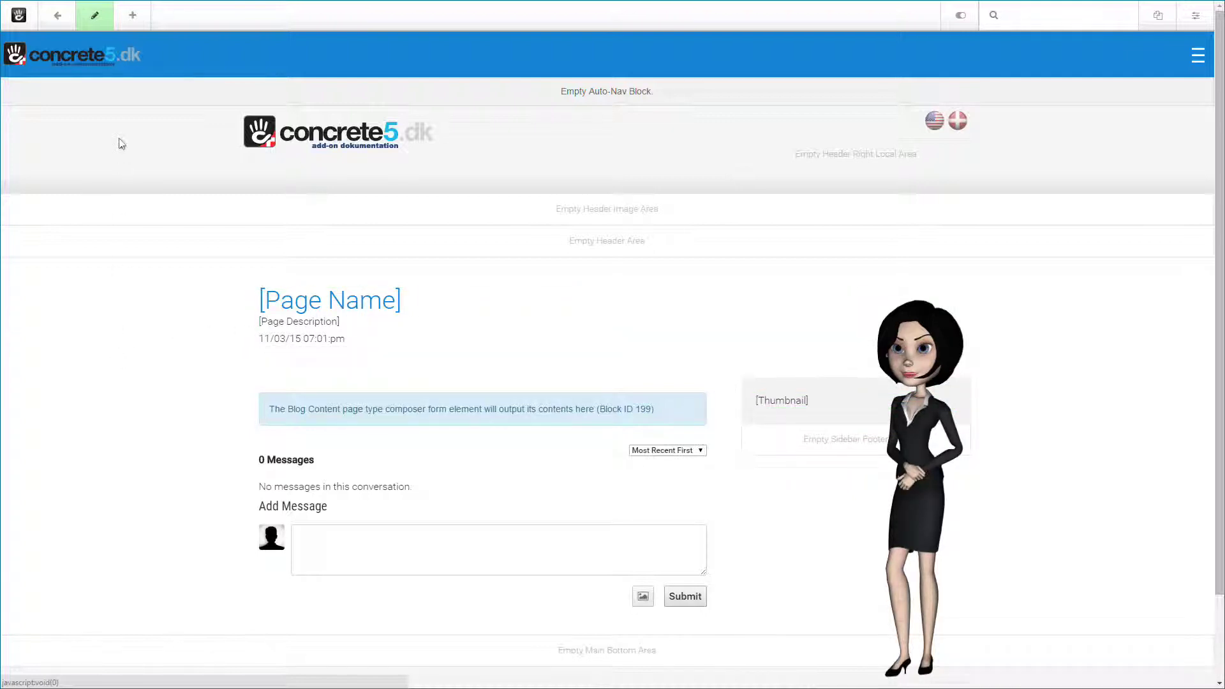
# - Exit edit mode to save the defaults and return to Dashboard > Page Types
pyautogui.click(98, 21)
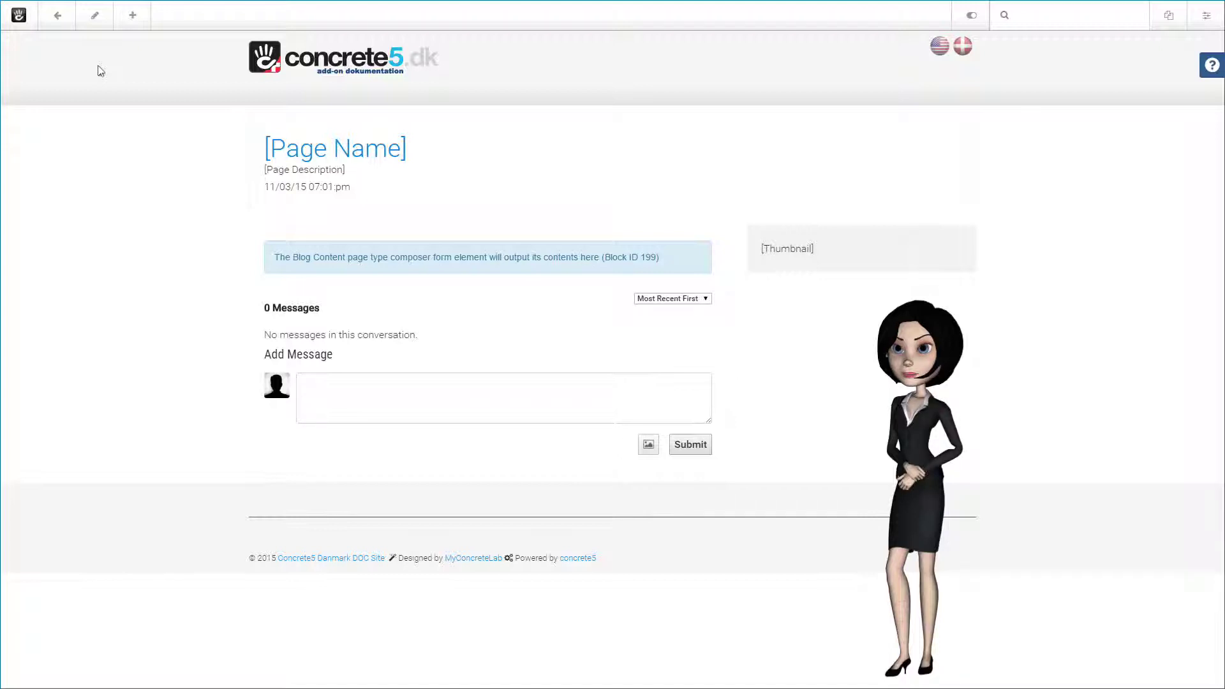
pyautogui.click(58, 17)
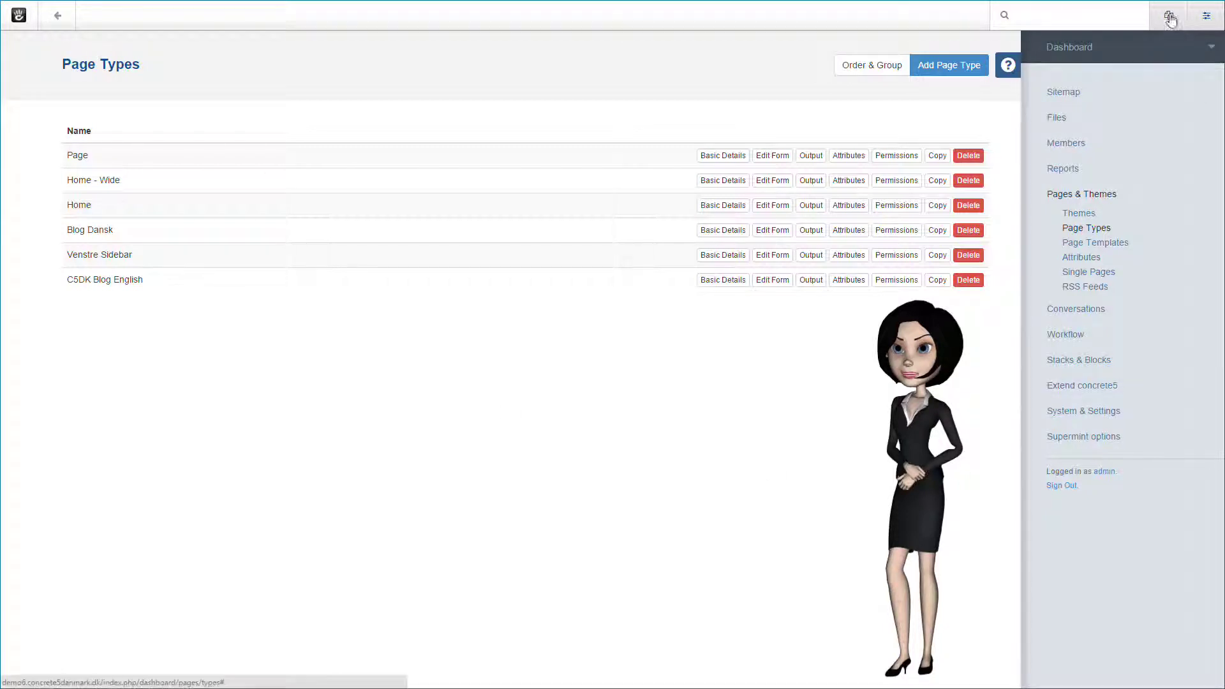
# - Create a new C5DK Blog English page from the Sitemap panel's New Page list
pyautogui.click(1171, 17)
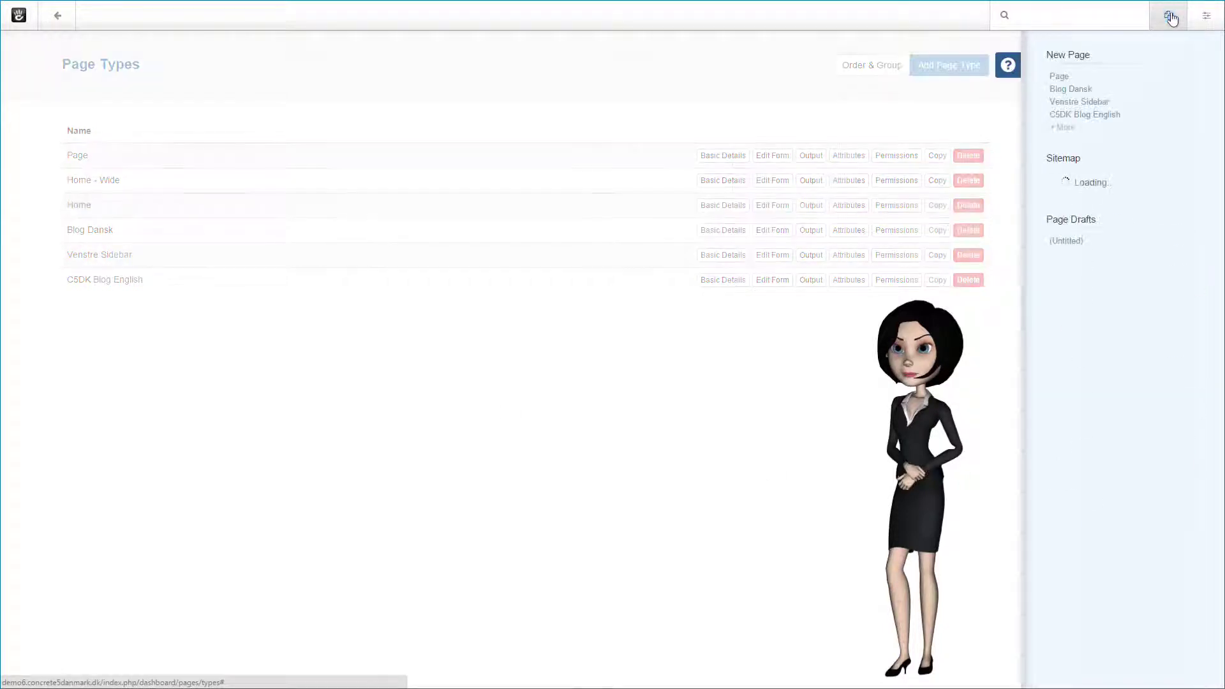
pyautogui.click(1078, 116)
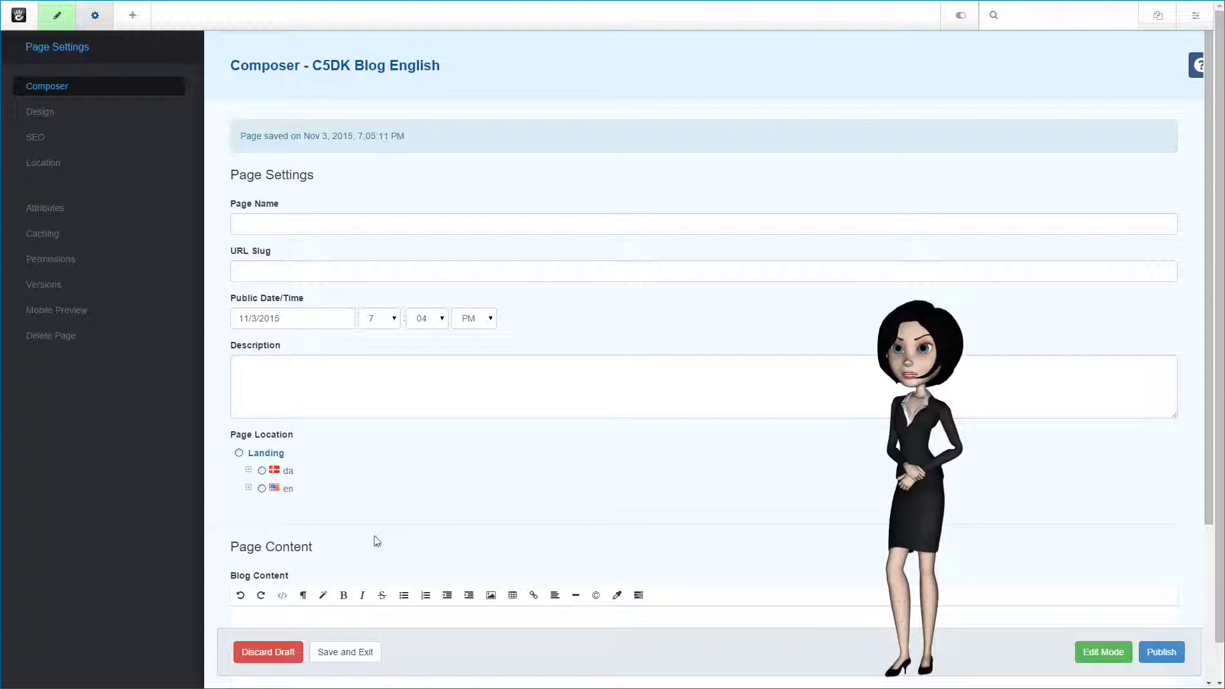
# - Discard the test C5DK Blog English draft and confirm the removal
pyautogui.click(252, 655)
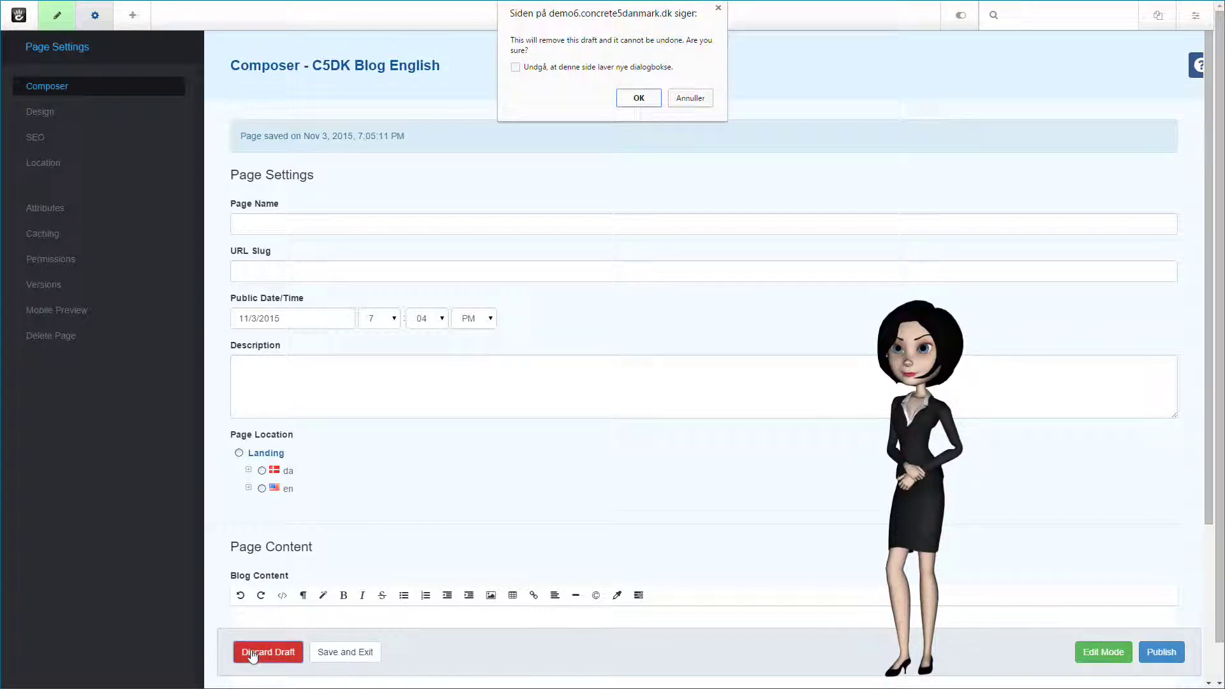
pyautogui.click(637, 98)
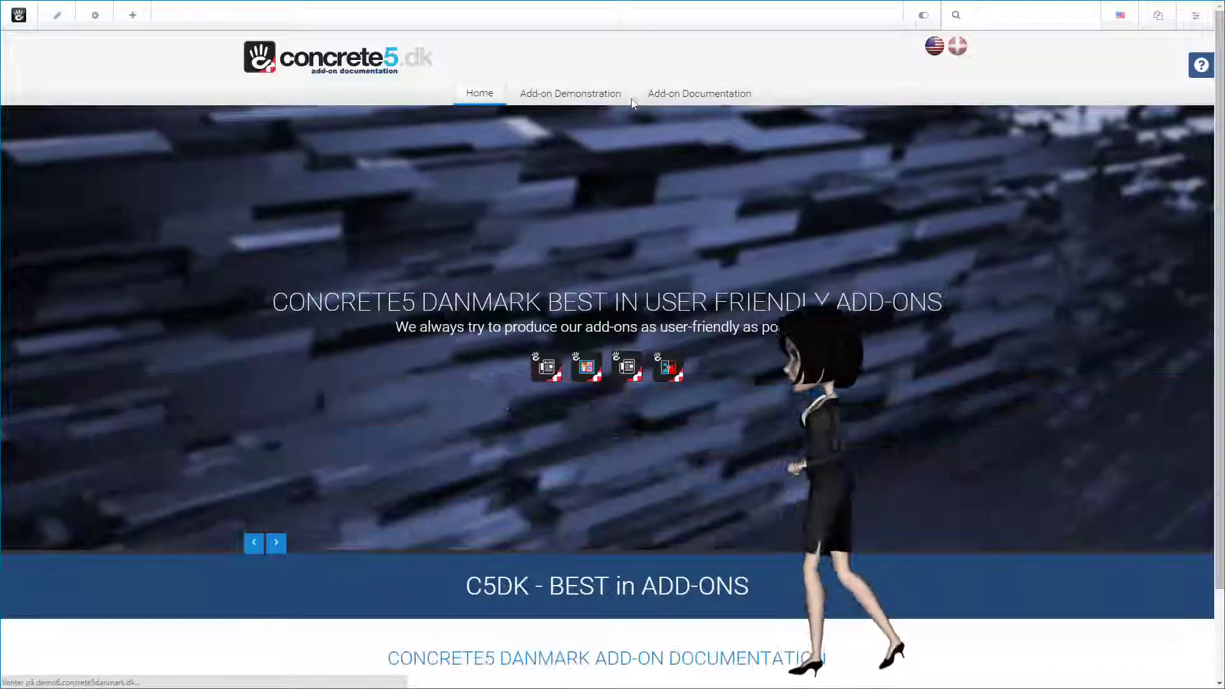
pyautogui.moveTo(633, 103)
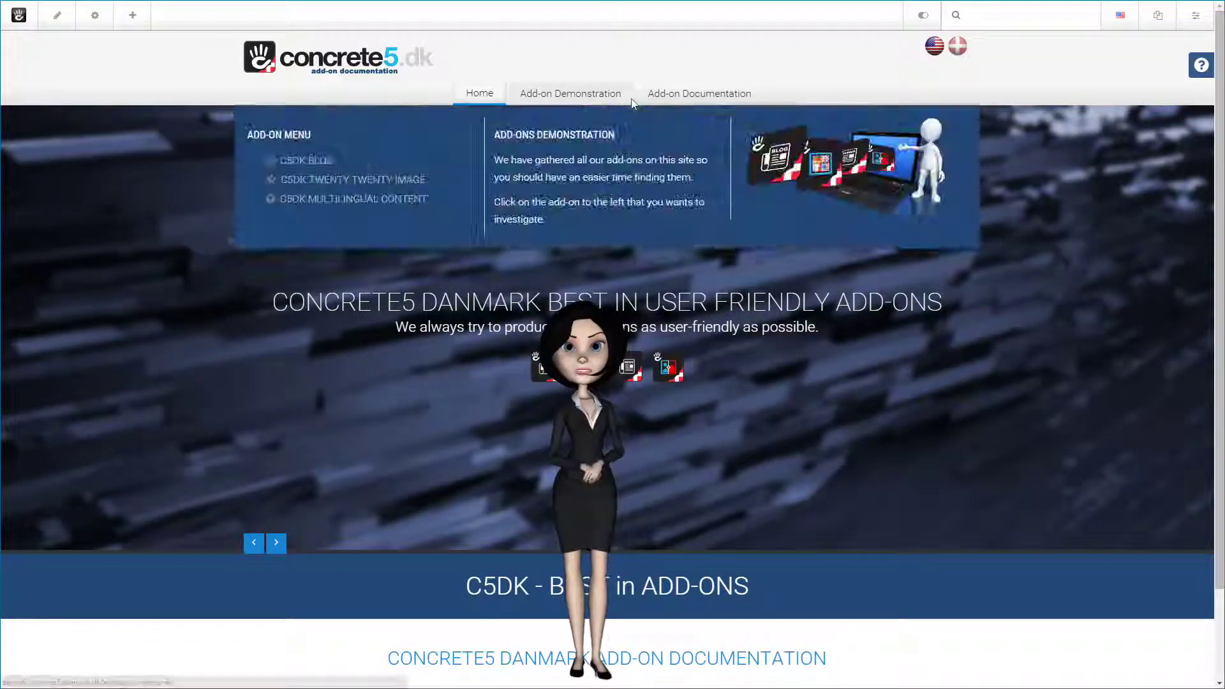